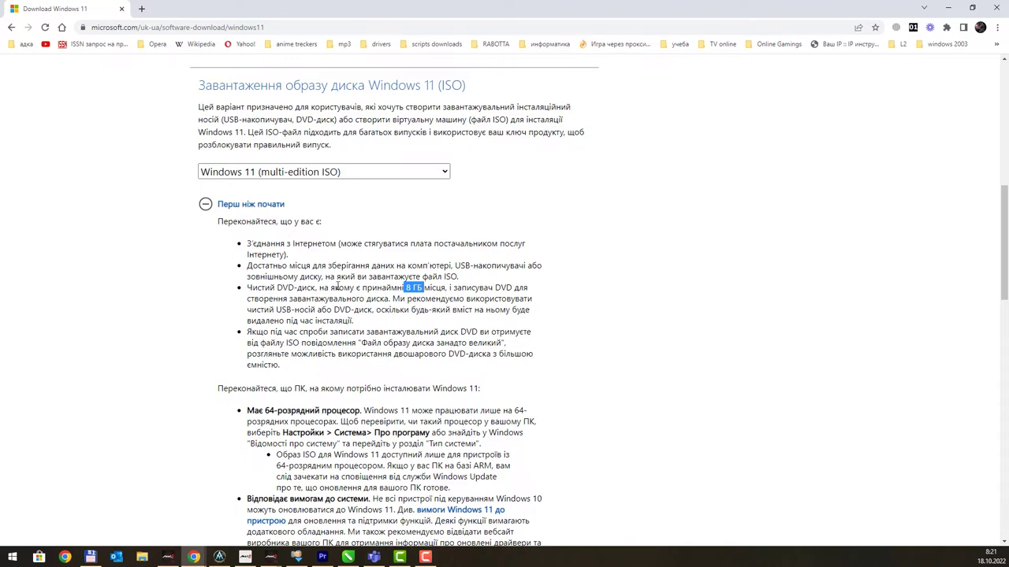
# Read through the Windows 11 ISO requirements and installation instructions, then collapse the "Перш ніж почати" section
pyautogui.scroll(-2, 361, 327)
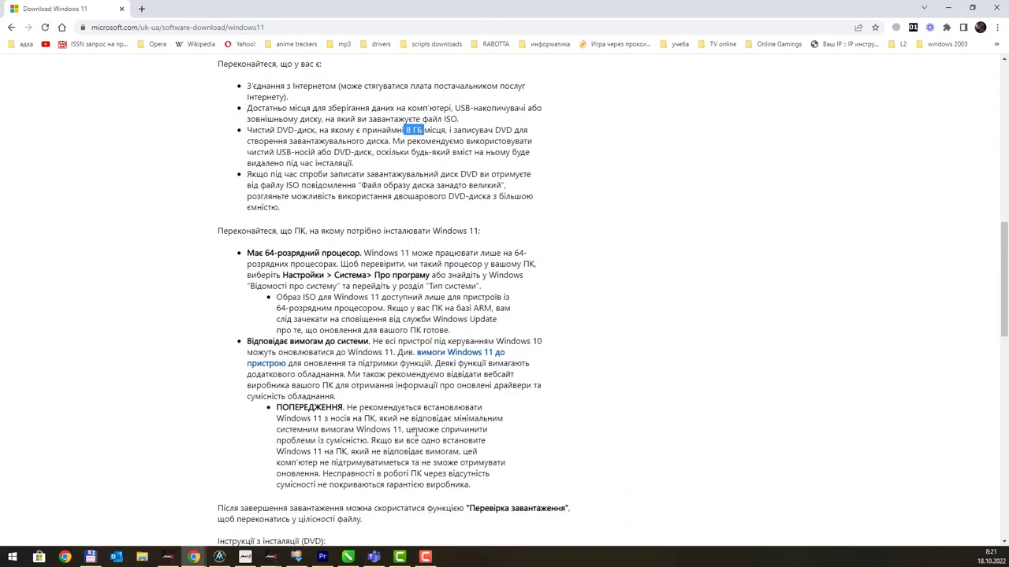
pyautogui.scroll(-3, 385, 400)
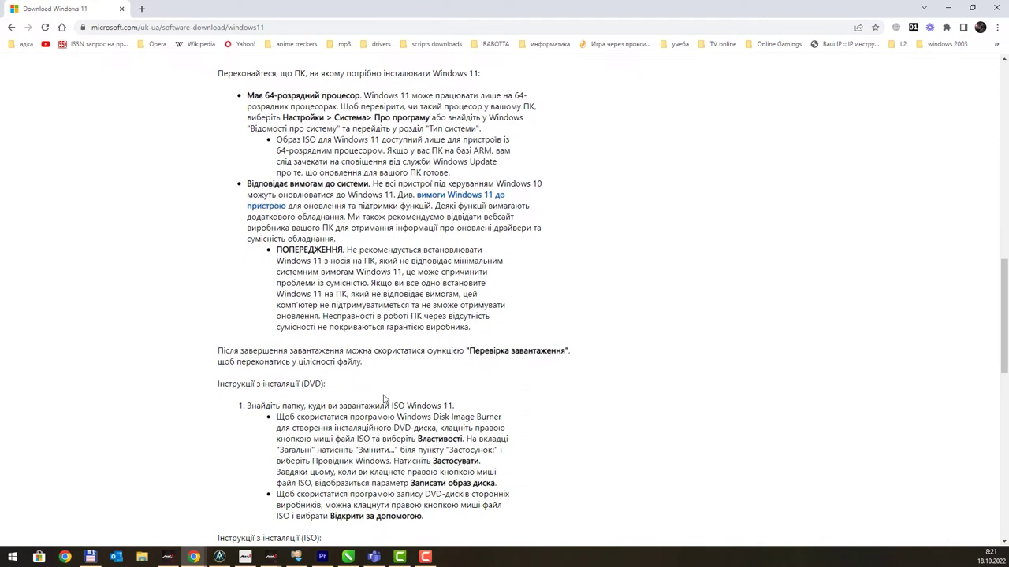
pyautogui.scroll(-3, 384, 392)
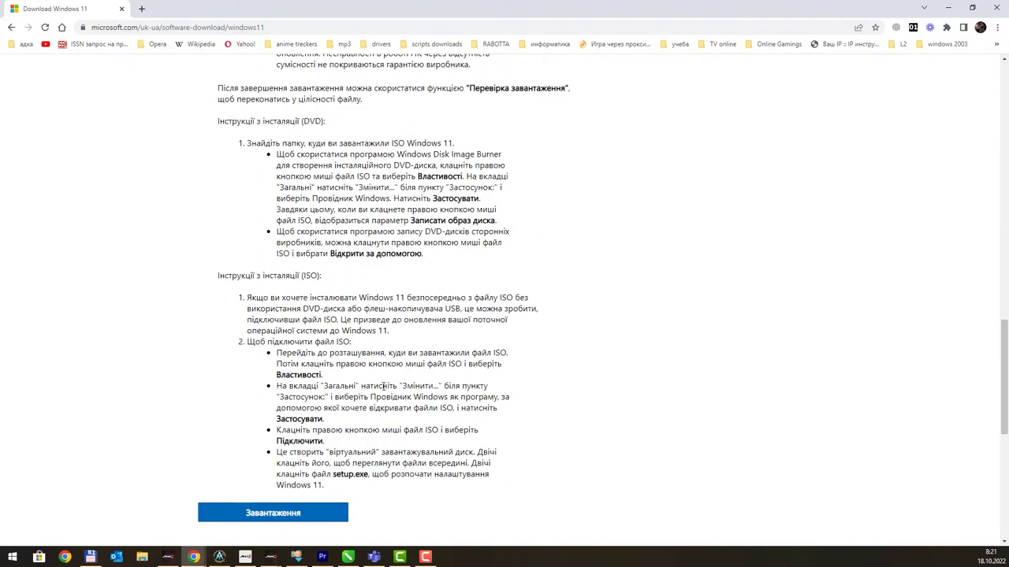
pyautogui.scroll(10, 383, 386)
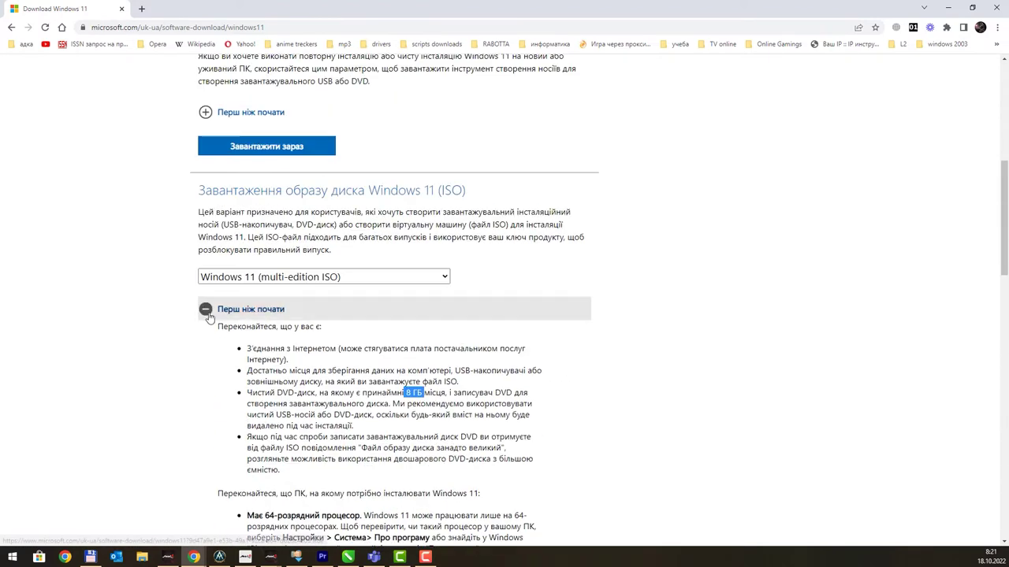
pyautogui.click(206, 312)
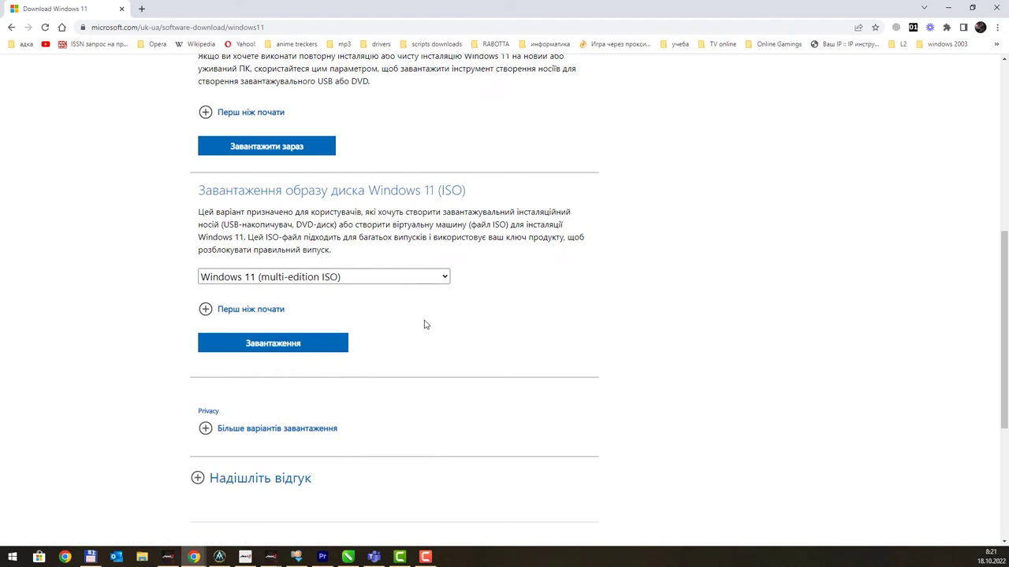
# Request the Windows 11 (multi-edition ISO) download and confirm Українська as the product language
pyautogui.click(306, 348)
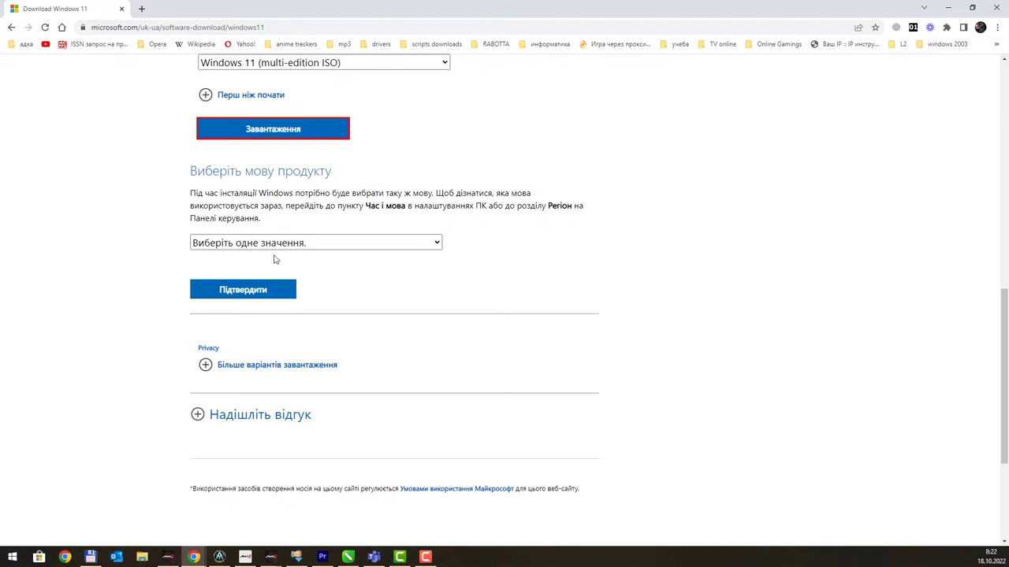
pyautogui.click(283, 244)
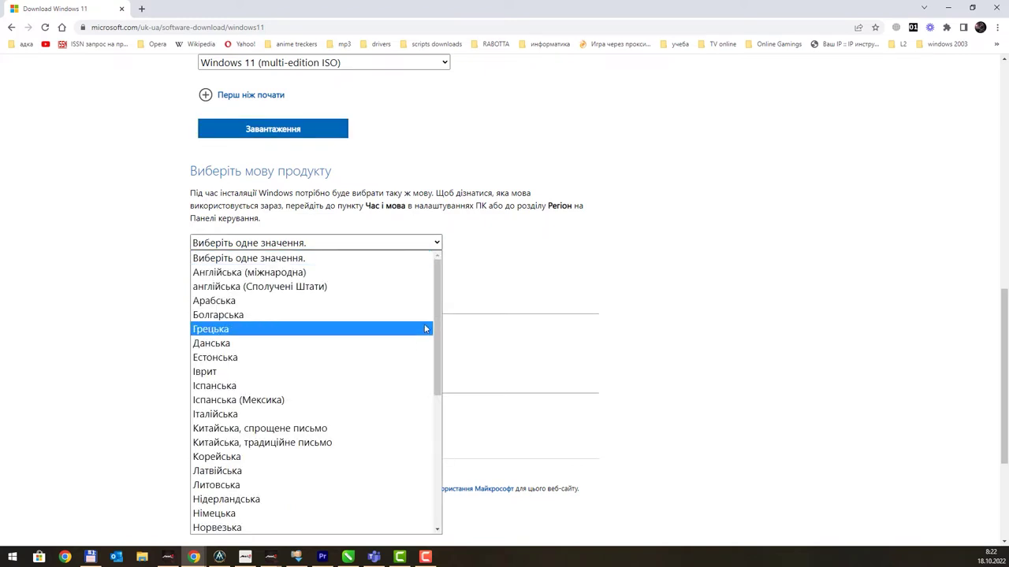
pyautogui.write('укр')
pyautogui.press('Return')
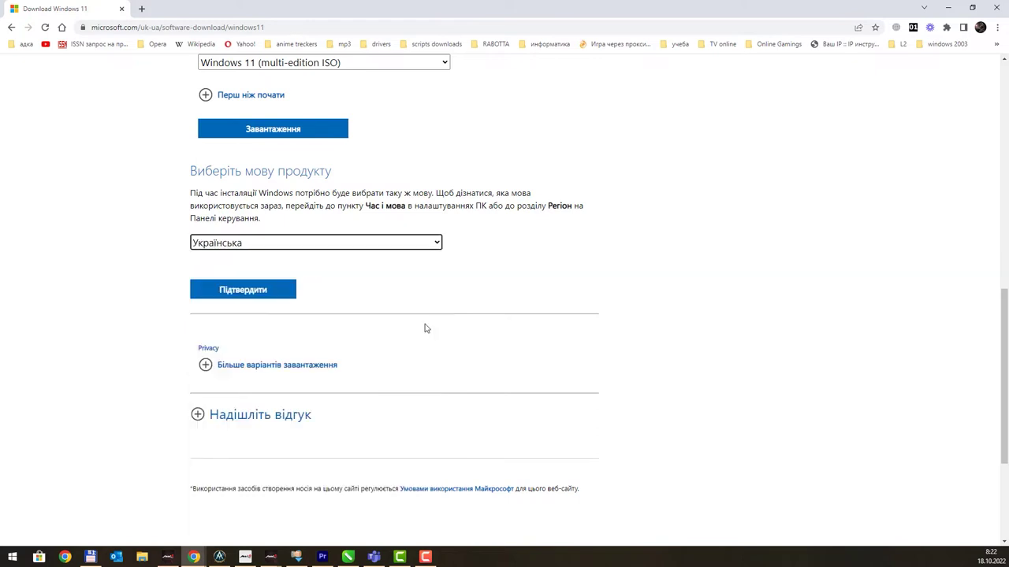
pyautogui.click(281, 290)
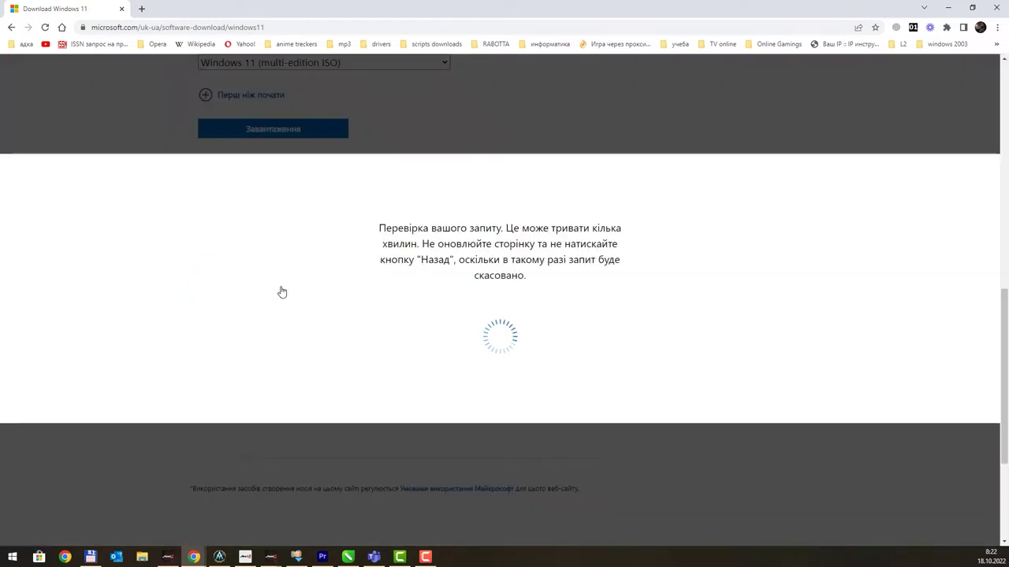
# Download the 64-bit image as Win11_22H2_Ukrainian_x64v1.iso into the anime\downloads folder on drive D
pyautogui.scroll(-1, 281, 290)
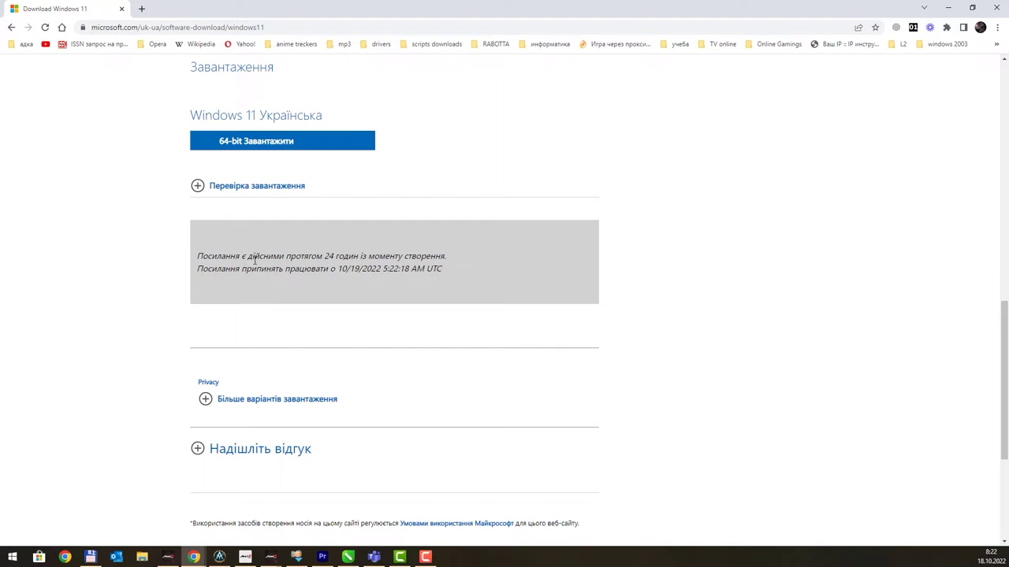
pyautogui.click(272, 147)
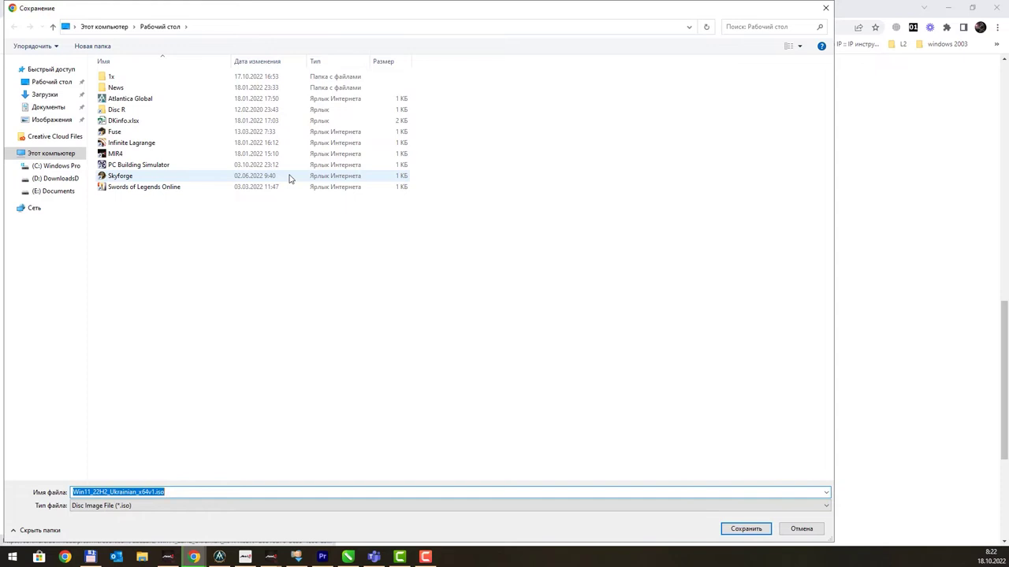
pyautogui.click(65, 179)
pyautogui.doubleClick(114, 76)
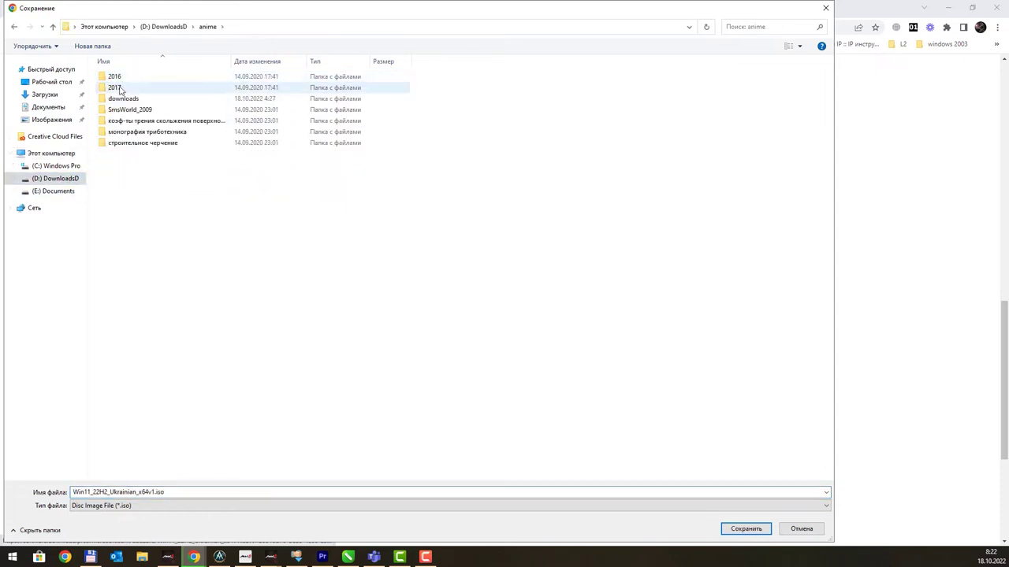
pyautogui.doubleClick(123, 99)
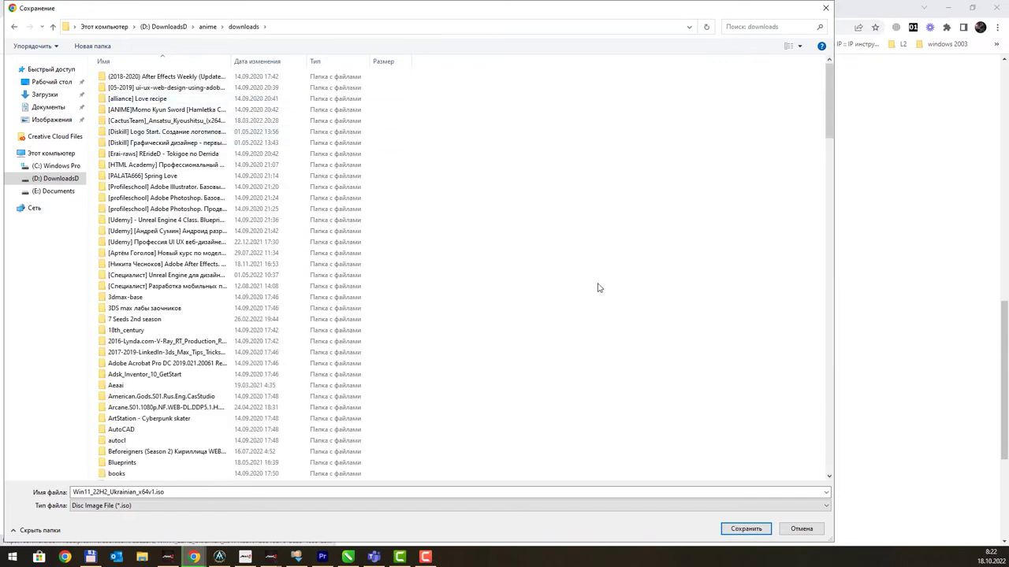
pyautogui.click(743, 529)
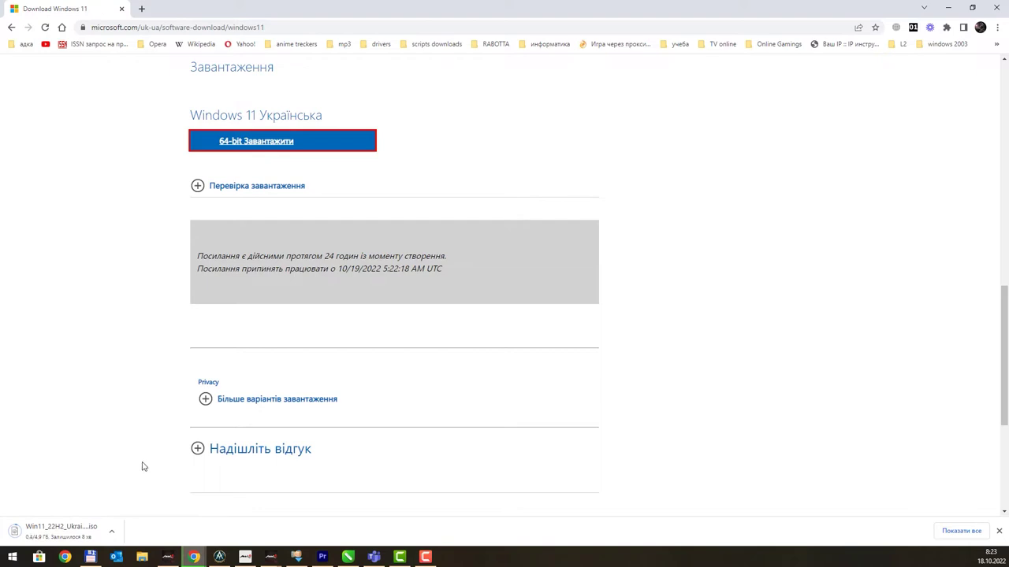
# Pause the Windows 11 ISO download and minimize the browser window
pyautogui.click(111, 532)
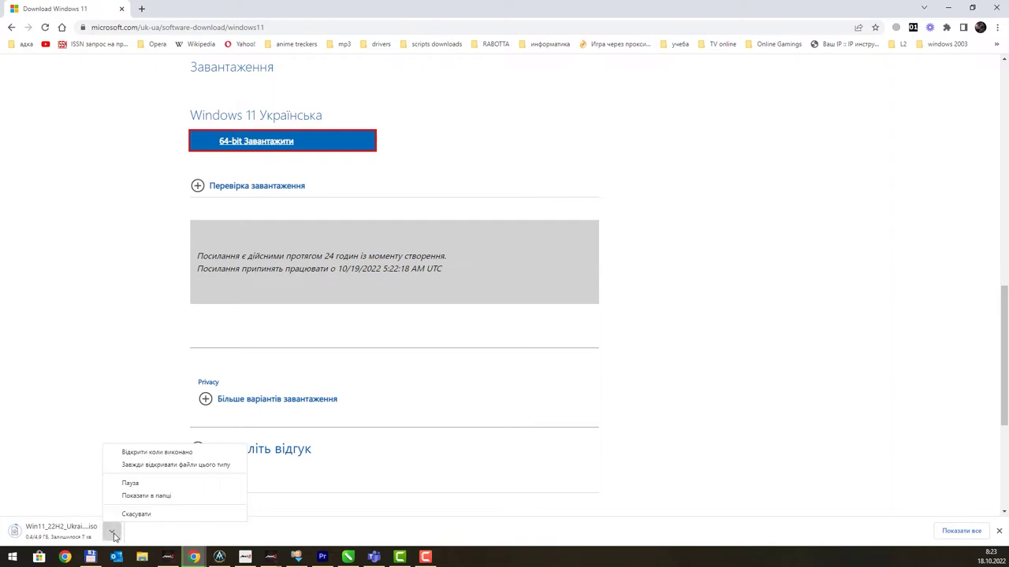
pyautogui.click(159, 489)
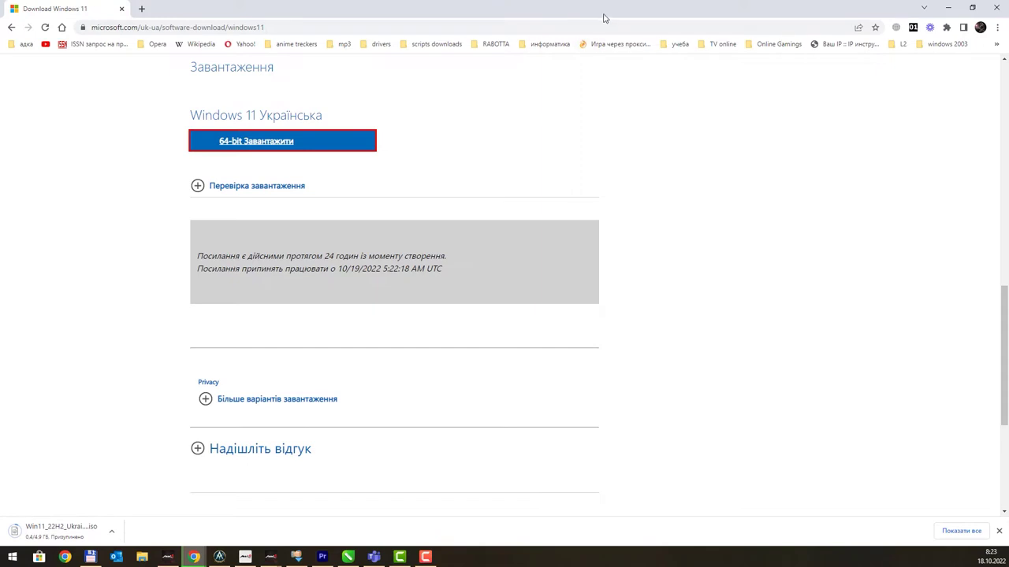
pyautogui.moveTo(605, 18); pyautogui.dragTo(475, 250)
pyautogui.click(193, 557)
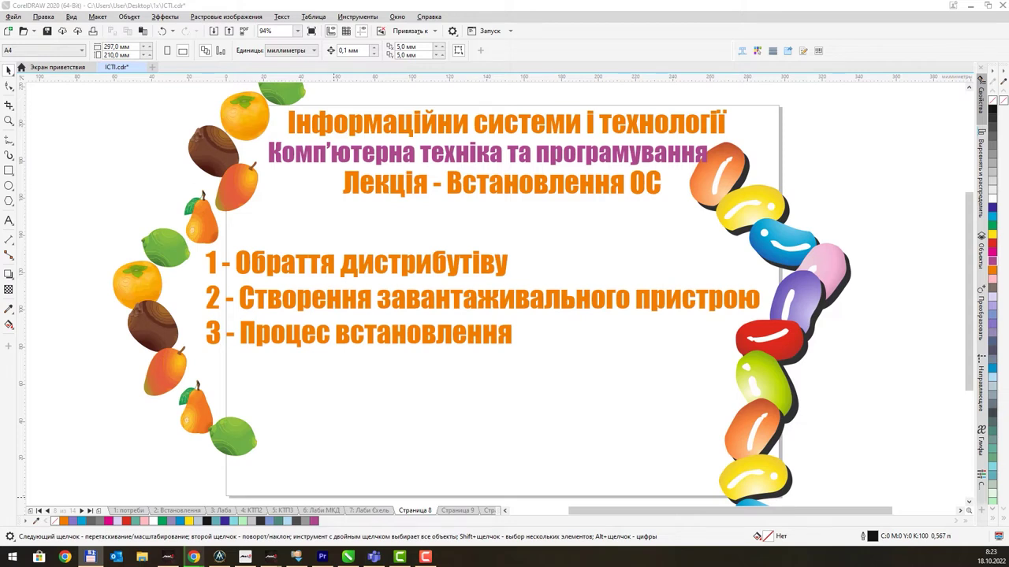
# Switch to File Explorer and open the Windows 11.RU-EN.16in1 folder inside D:\H\Install
pyautogui.hotkey('alt', 'Tab')
pyautogui.click(399, 390)
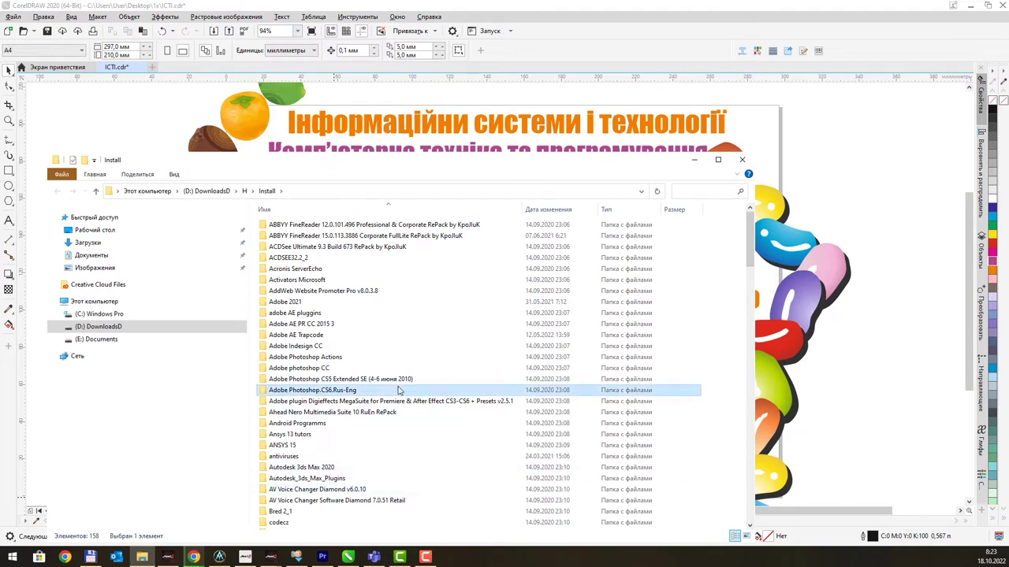
pyautogui.click(399, 391)
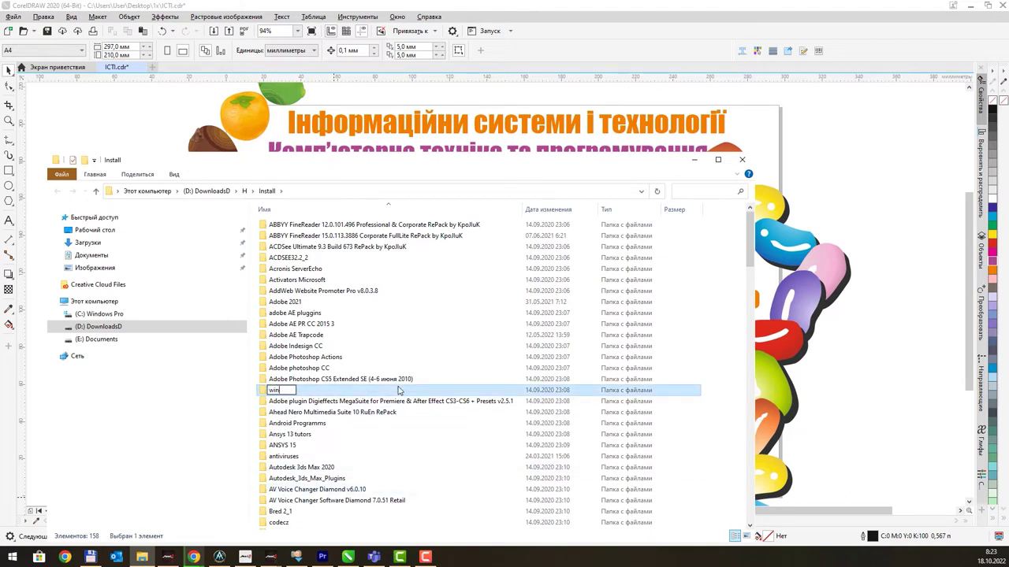
pyautogui.press('Escape')
pyautogui.write('windows 11')
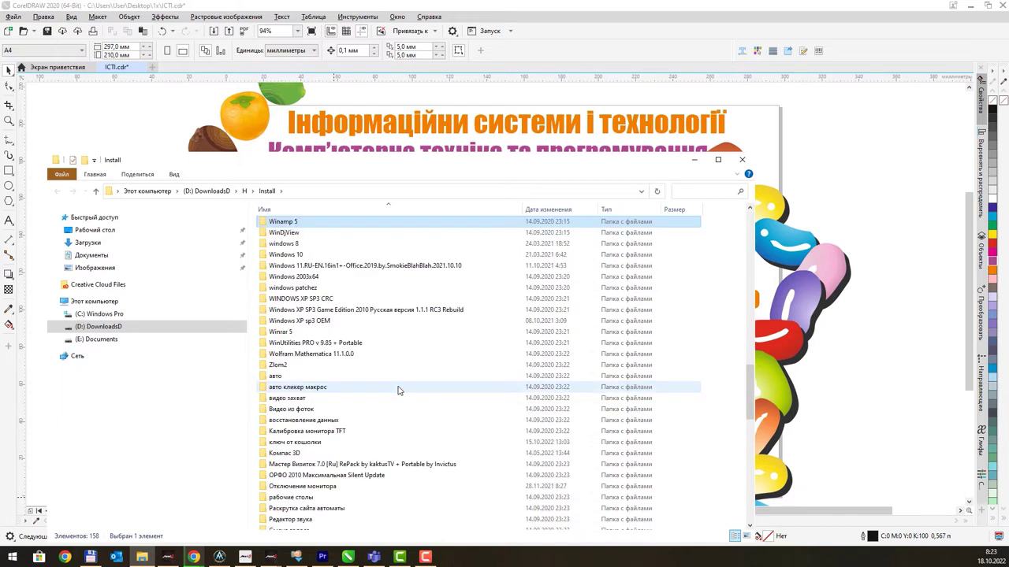
pyautogui.press('Return')
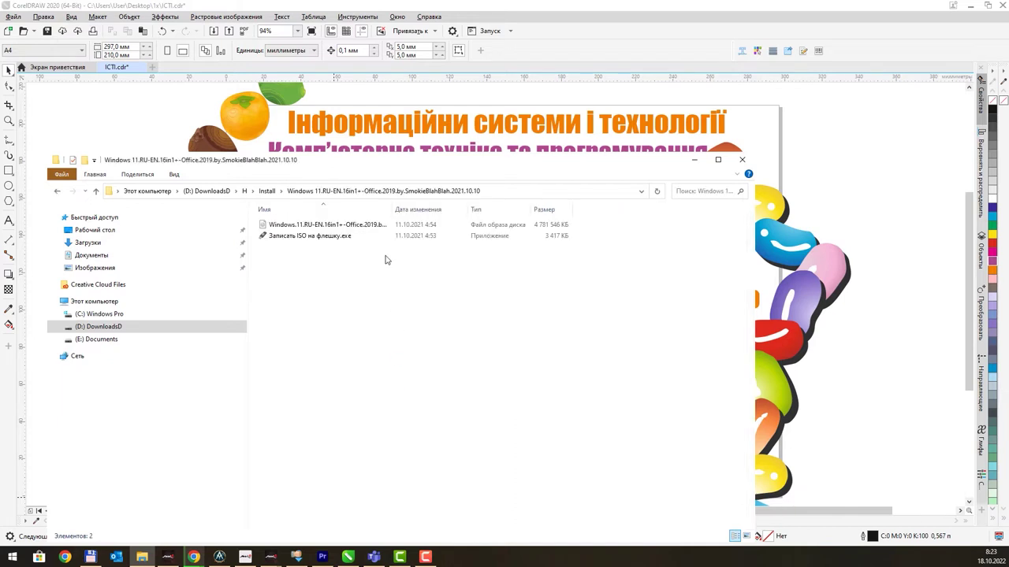
pyautogui.moveTo(394, 210)
pyautogui.mouseDown()
pyautogui.moveTo(445, 209)
pyautogui.moveTo(386, 212)
pyautogui.mouseUp()
pyautogui.moveTo(474, 178); pyautogui.dragTo(485, 132)
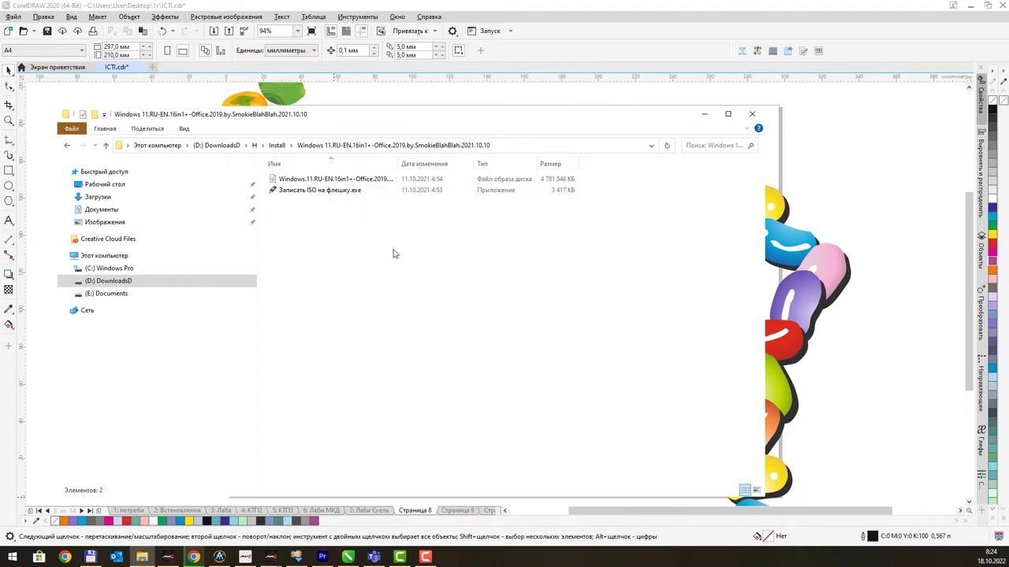
# Run "Записать ISO на флешку.exe" with full UEFI support, view the Write Disk Image window and close it
pyautogui.click(333, 196)
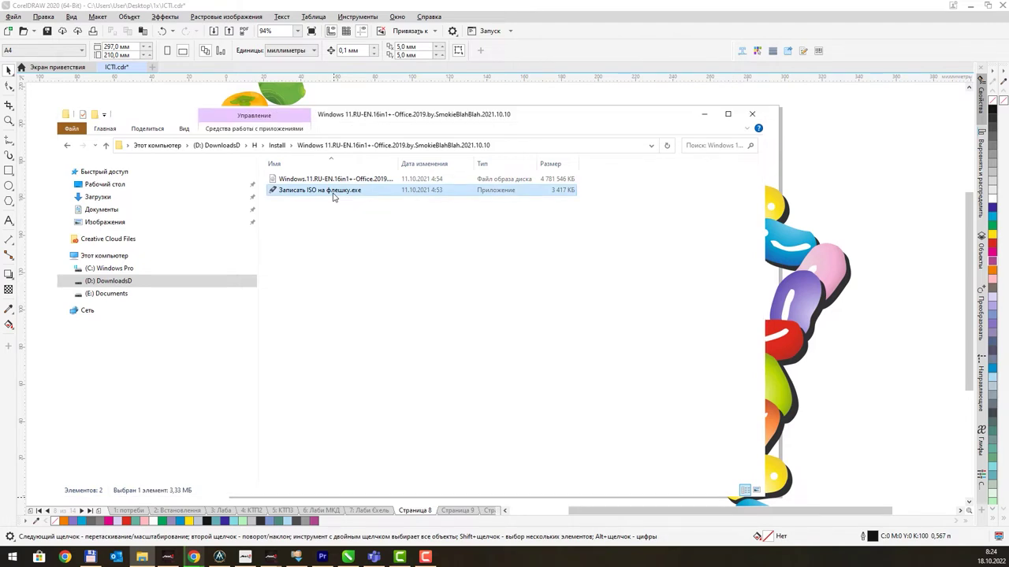
pyautogui.doubleClick(333, 196)
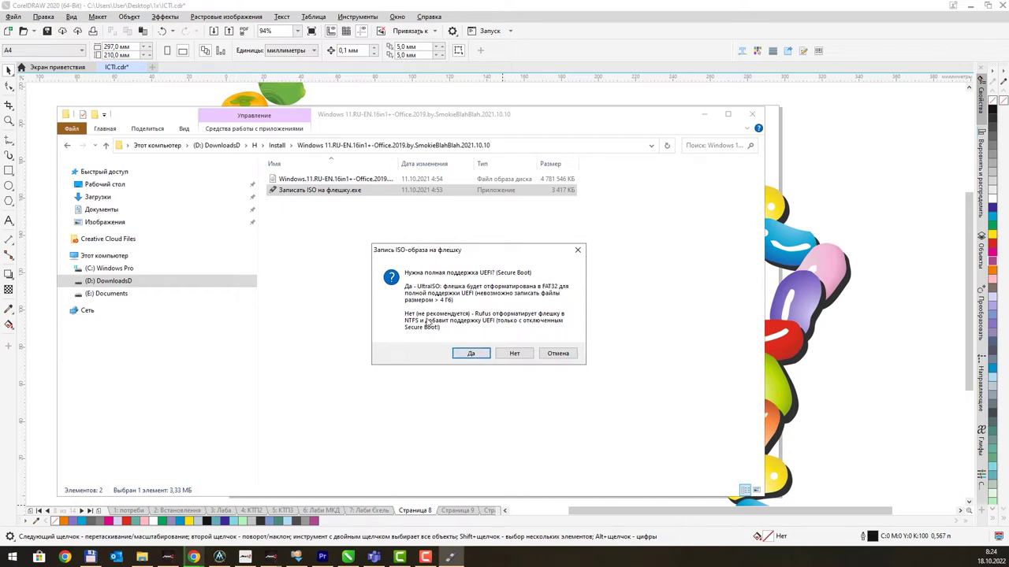
pyautogui.click(468, 354)
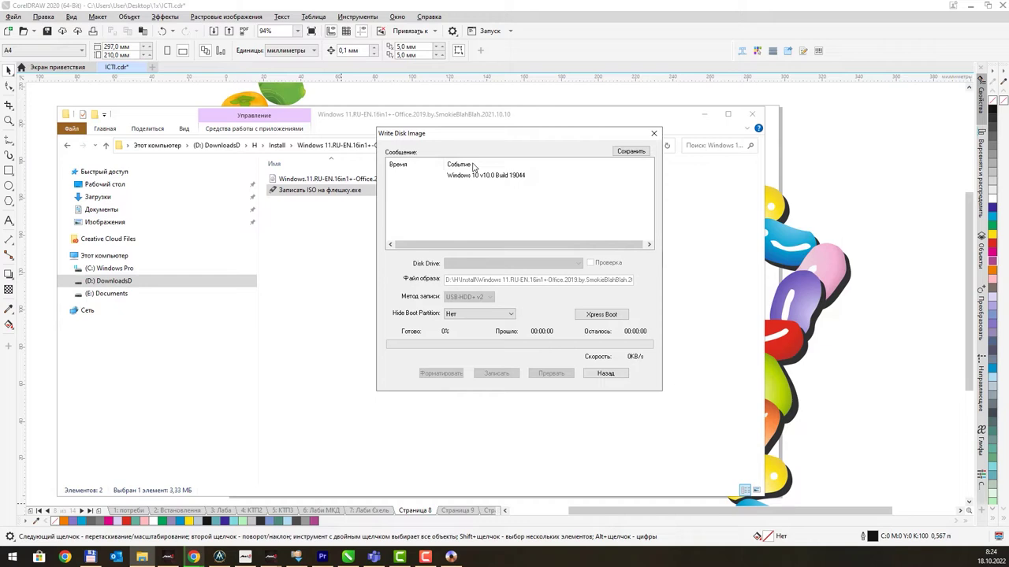
pyautogui.click(653, 135)
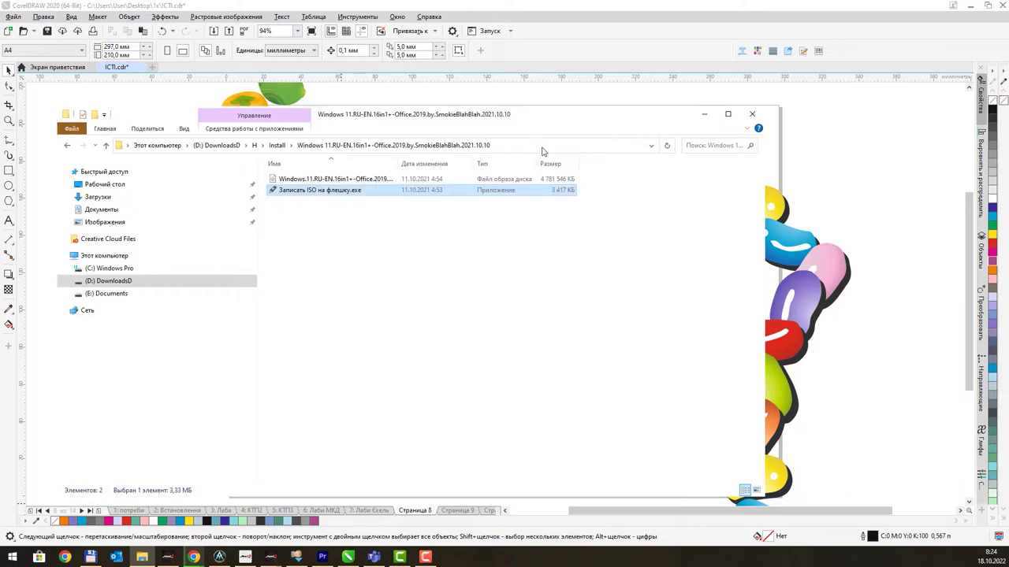
# Move the Windows 11 folder window aside and close it
pyautogui.moveTo(574, 100); pyautogui.dragTo(373, 86)
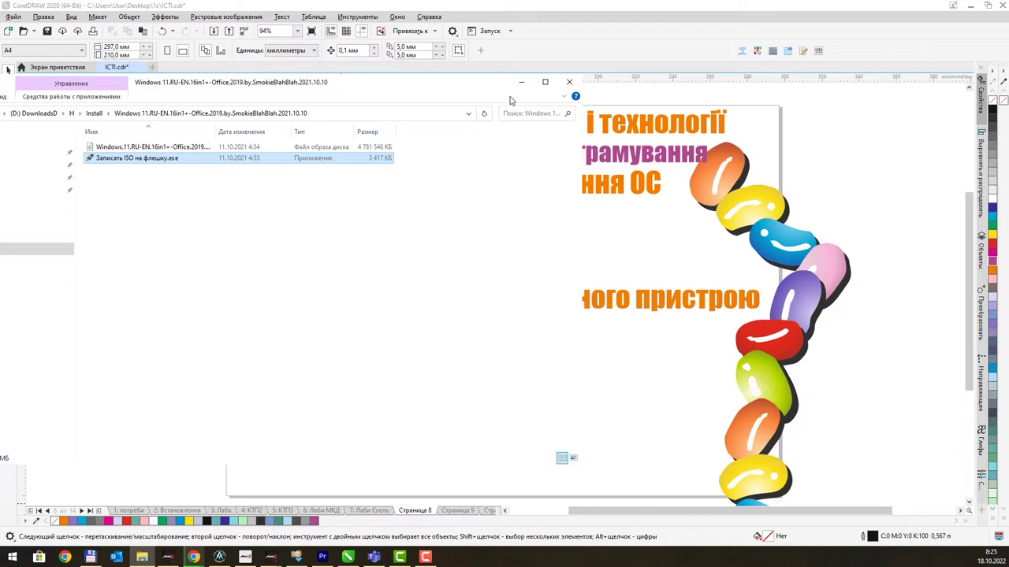
pyautogui.click(564, 86)
pyautogui.click(564, 85)
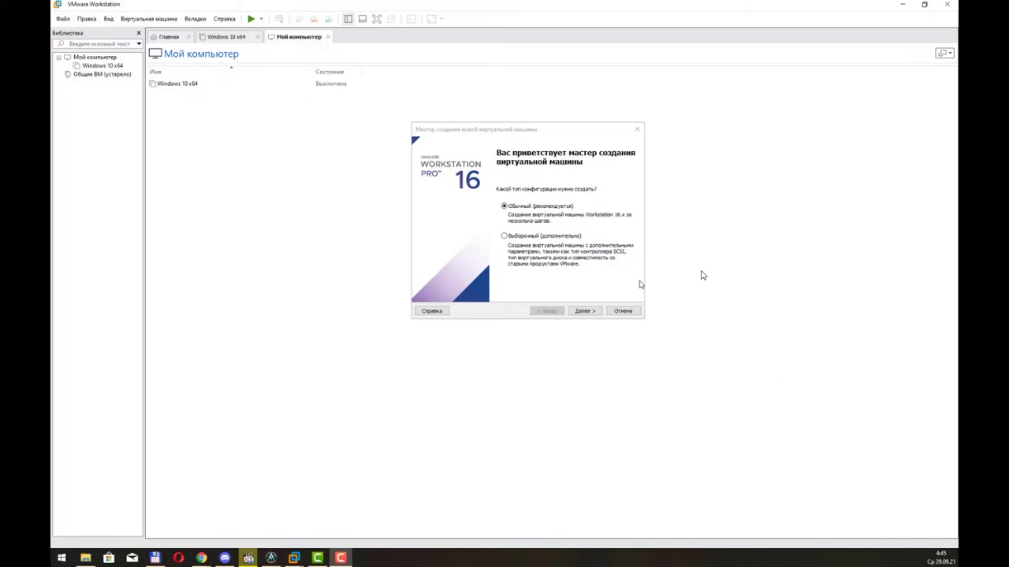
# Continue the new virtual machine wizard in VMware Workstation with the "Обычный (рекомендуется)" configuration
pyautogui.click(584, 311)
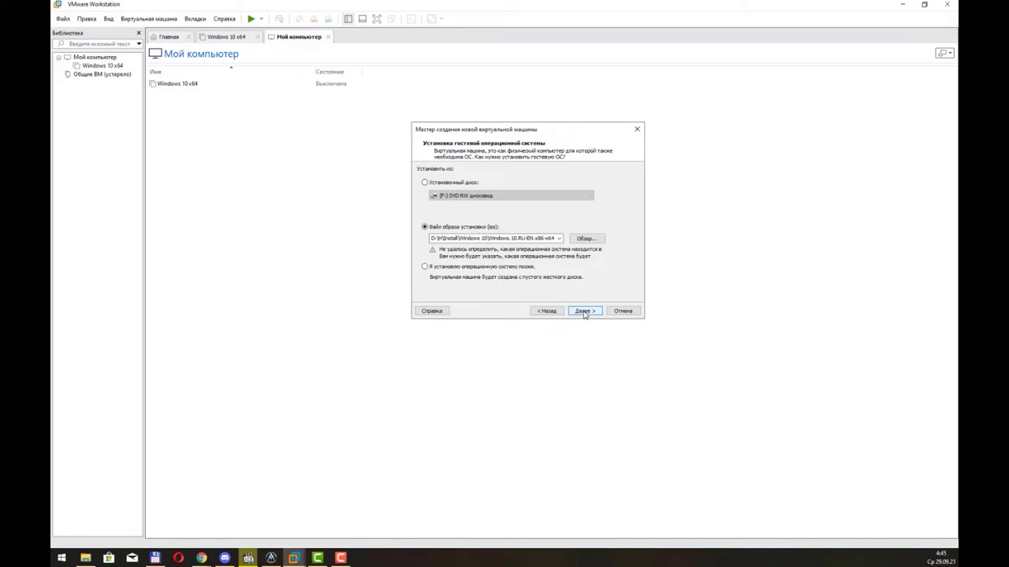
# Look over the Windows 11 Українська download page in the browser again
pyautogui.moveTo(233, 40); pyautogui.dragTo(129, 39)
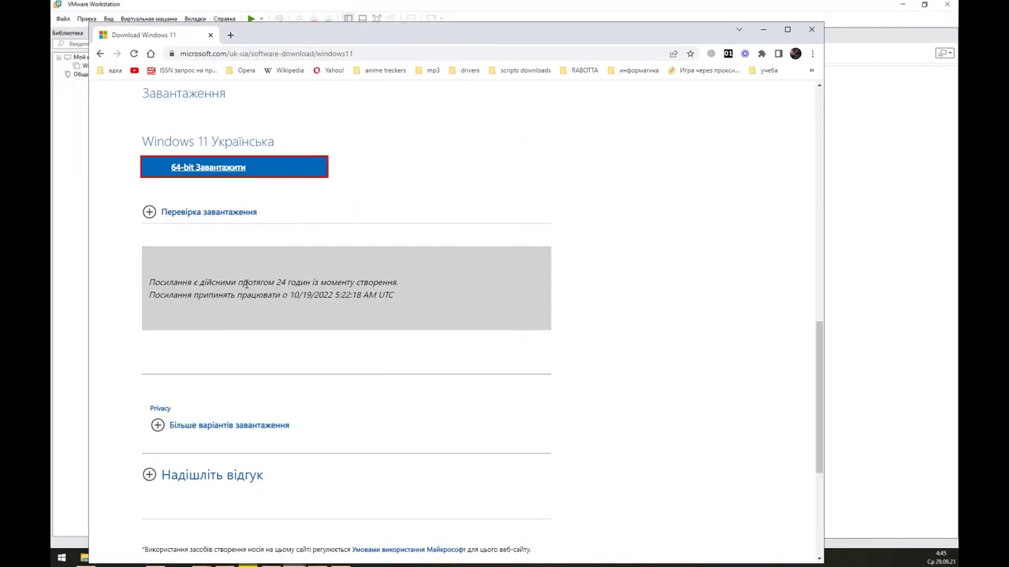
pyautogui.scroll(-1, 323, 326)
pyautogui.scroll(2, 327, 325)
pyautogui.scroll(-5, 327, 325)
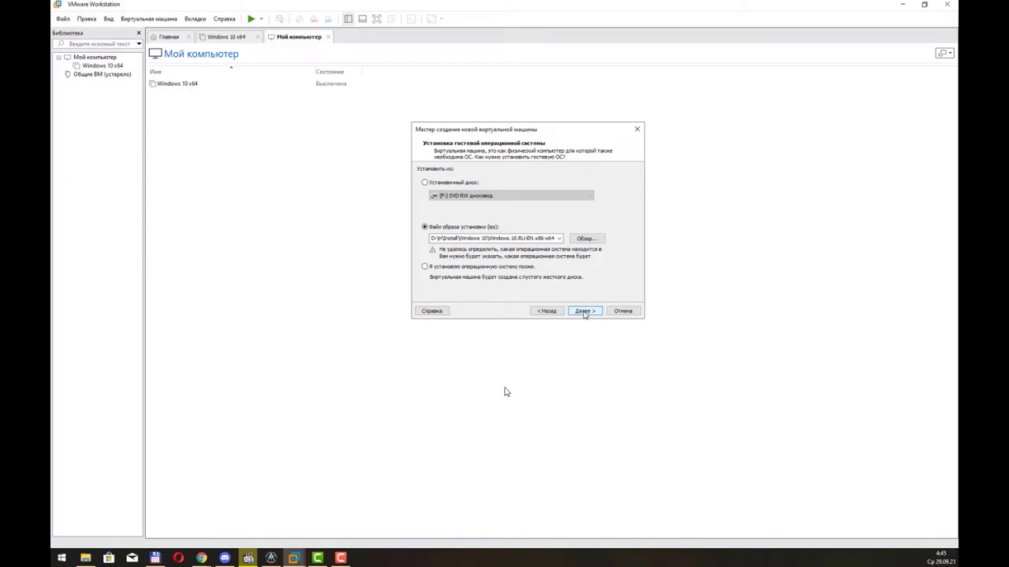
# Accept the Windows 10 ISO as the installation source and Microsoft Windows, version Windows 10 x64, as the guest system
pyautogui.click(583, 311)
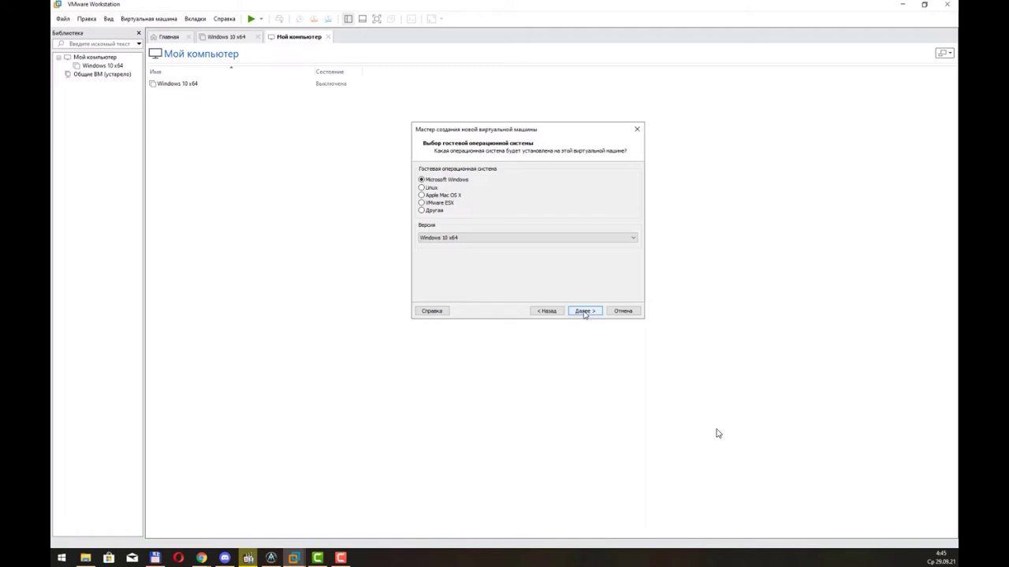
pyautogui.press('Return')
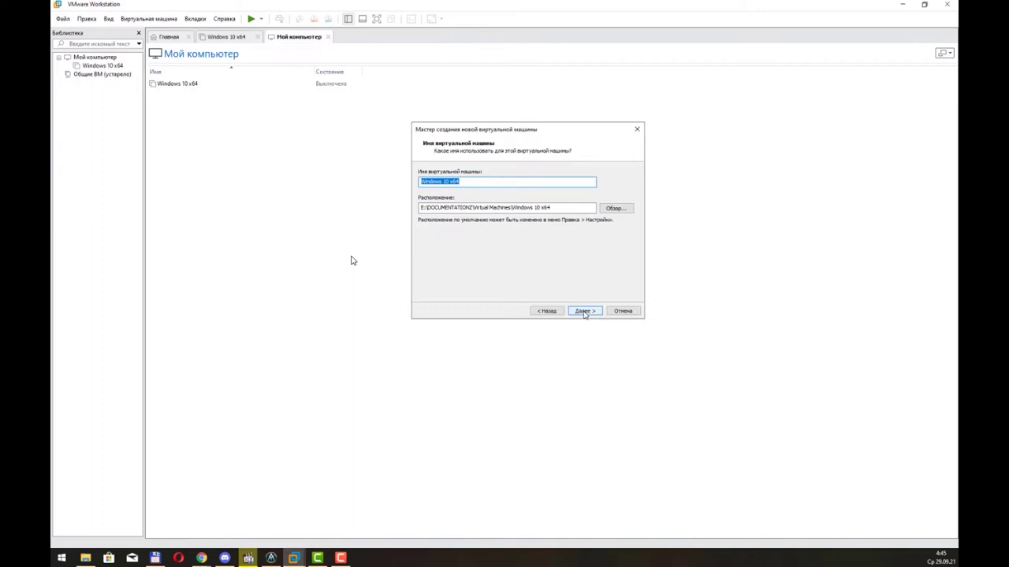
# Examine the computer's C, D and E drives in File Explorer, then move the window out of the way
pyautogui.press('space')
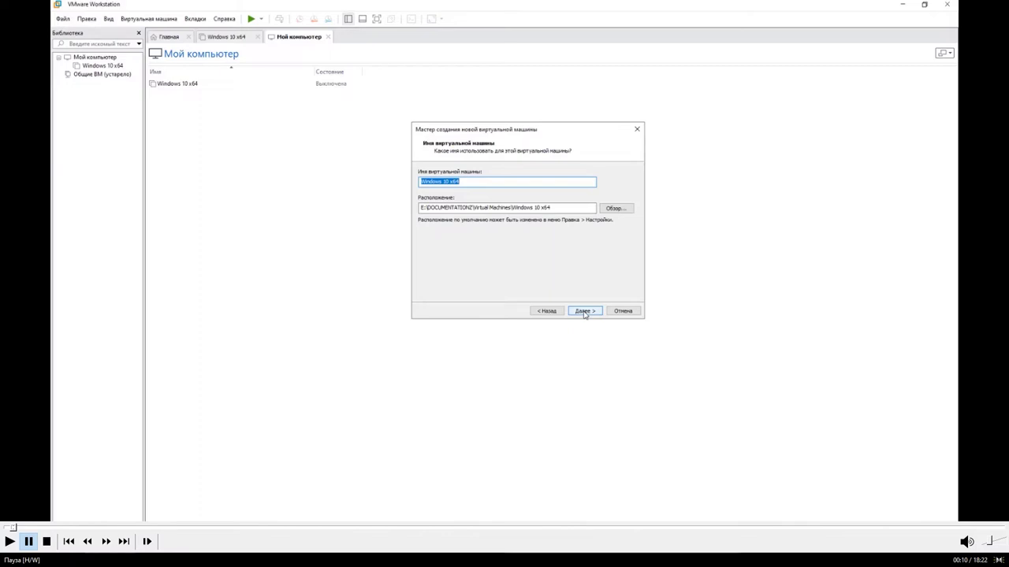
pyautogui.press('super+e')
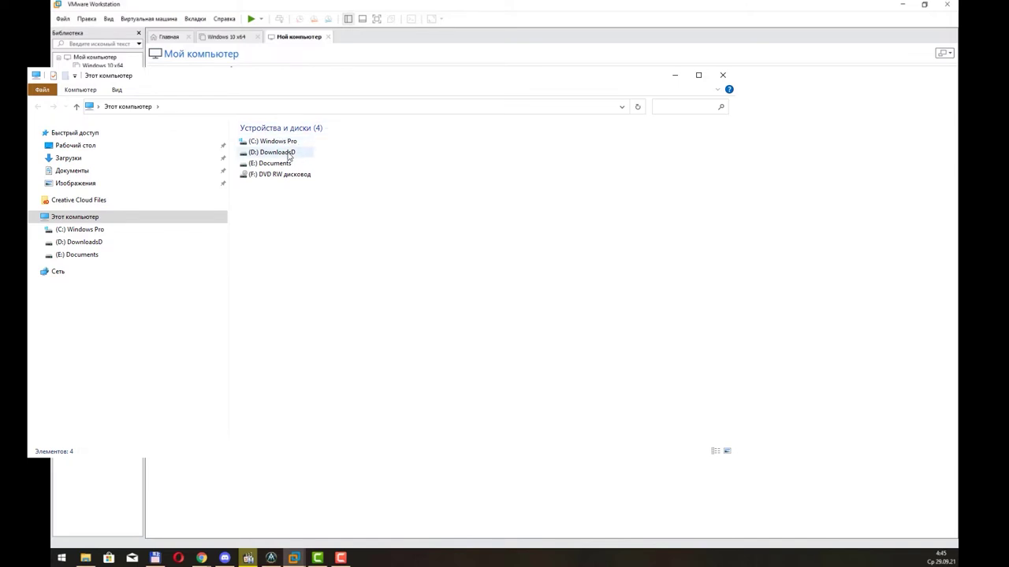
pyautogui.click(287, 152)
pyautogui.click(284, 164)
pyautogui.click(283, 154)
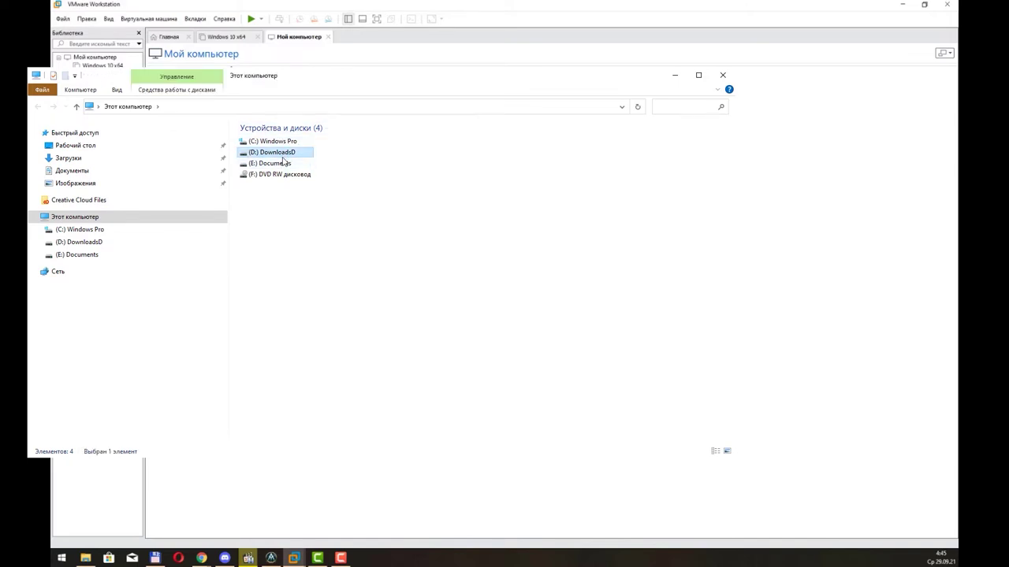
pyautogui.click(282, 163)
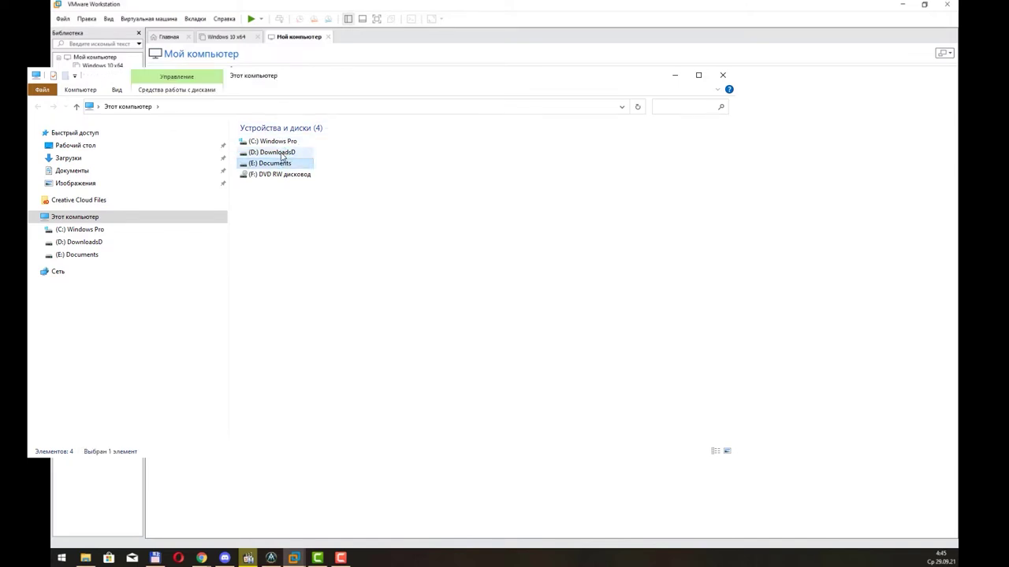
pyautogui.click(282, 153)
pyautogui.click(279, 164)
pyautogui.click(282, 153)
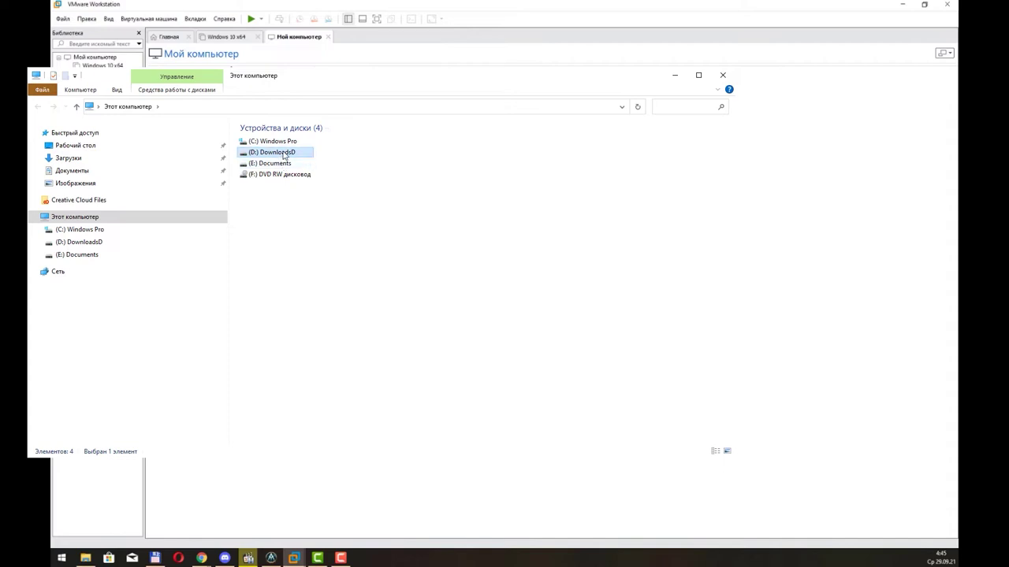
pyautogui.click(283, 143)
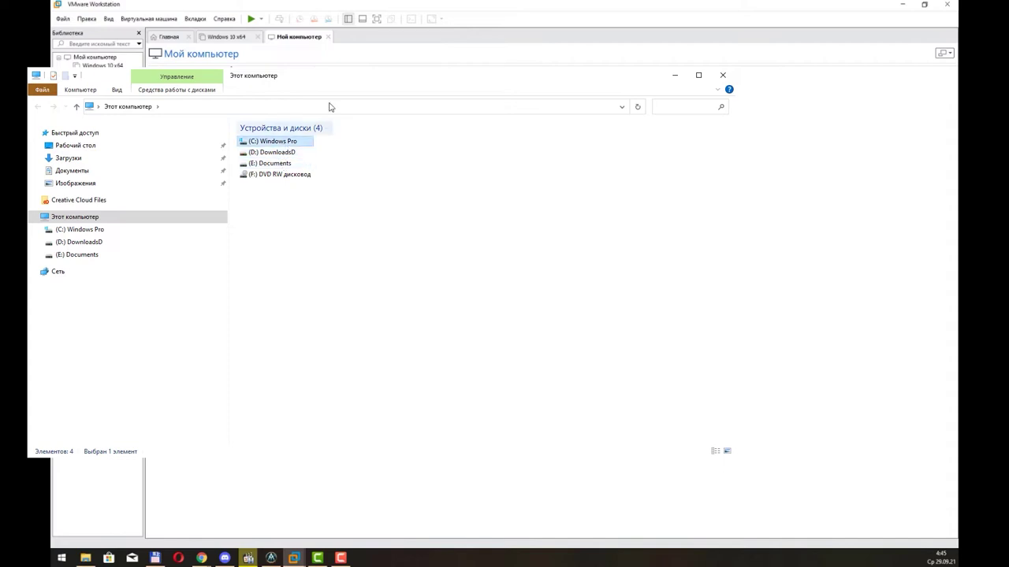
pyautogui.moveTo(404, 78); pyautogui.dragTo(210, 313)
pyautogui.click(584, 312)
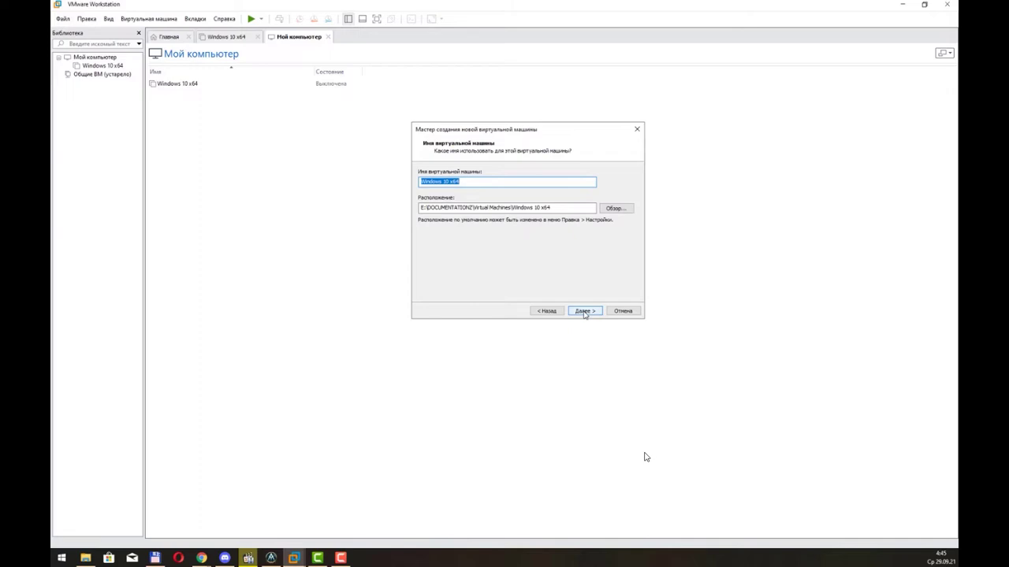
# Name the new virtual machine "Windows 10 x64 par2"
pyautogui.click(484, 183)
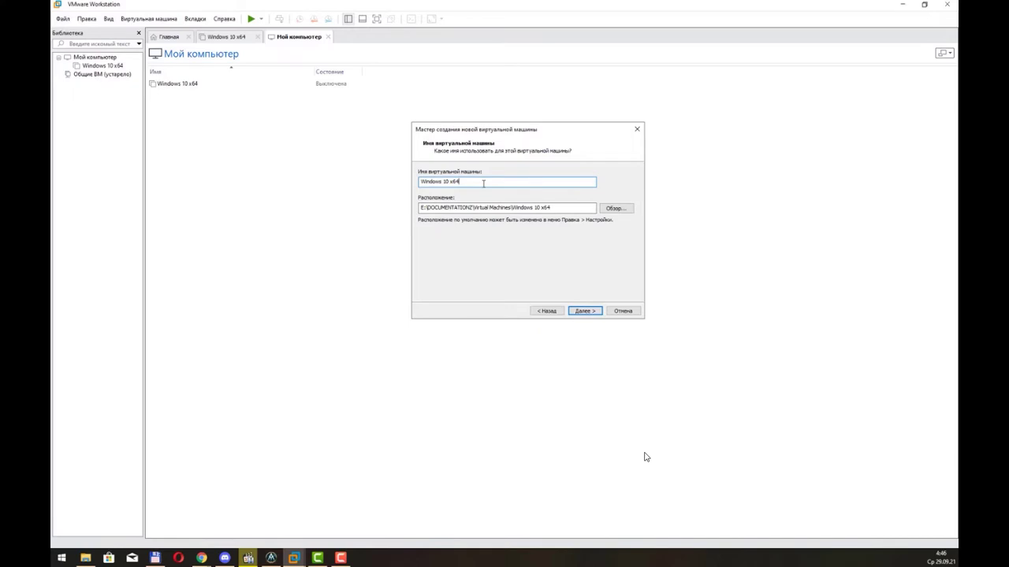
pyautogui.write('par2')
pyautogui.press('Tab')
pyautogui.press('Tab')
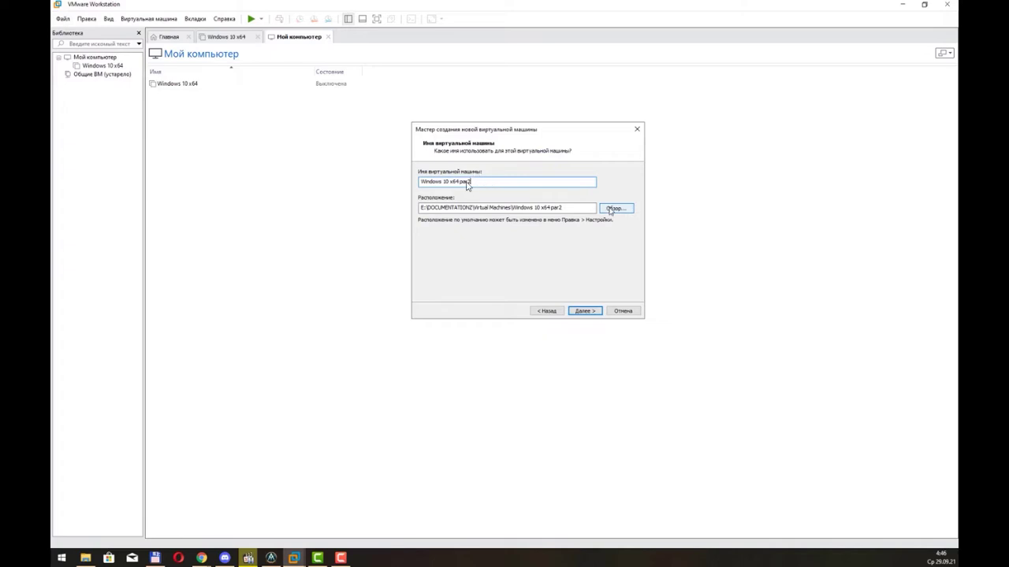
# Try to set the Virtual Machines folder on drive E as the virtual machine's location
pyautogui.press('space')
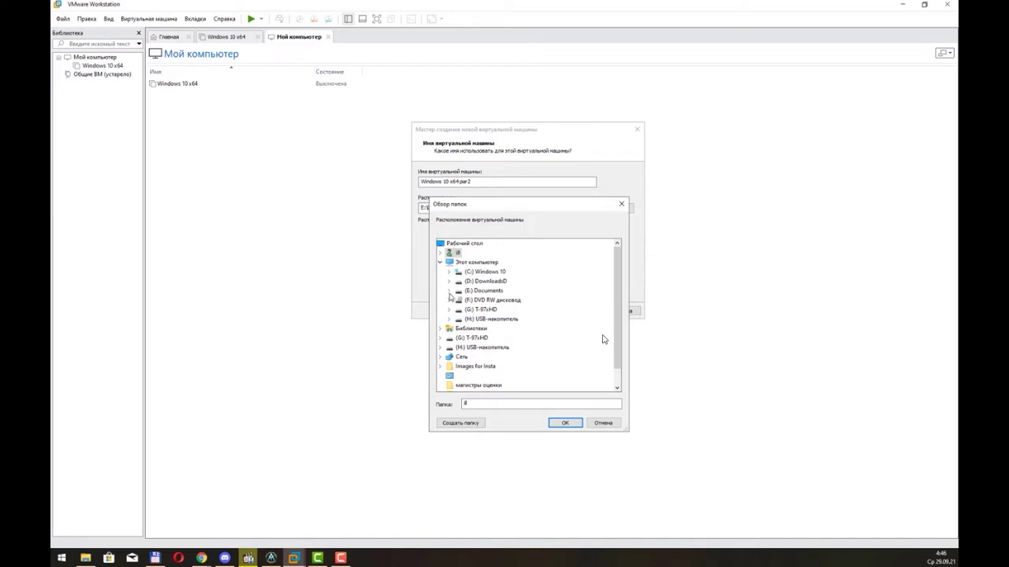
pyautogui.click(449, 292)
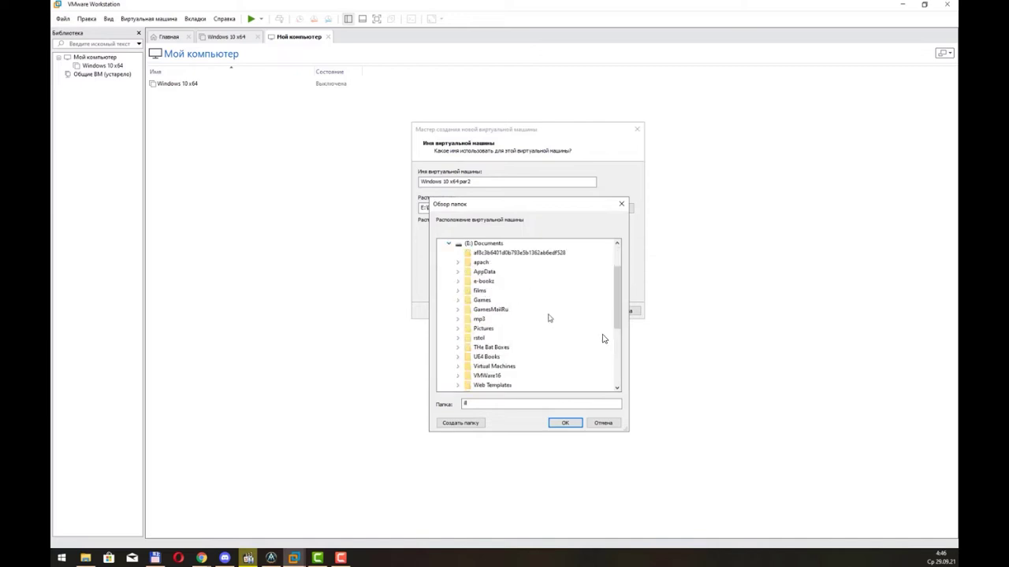
pyautogui.click(458, 366)
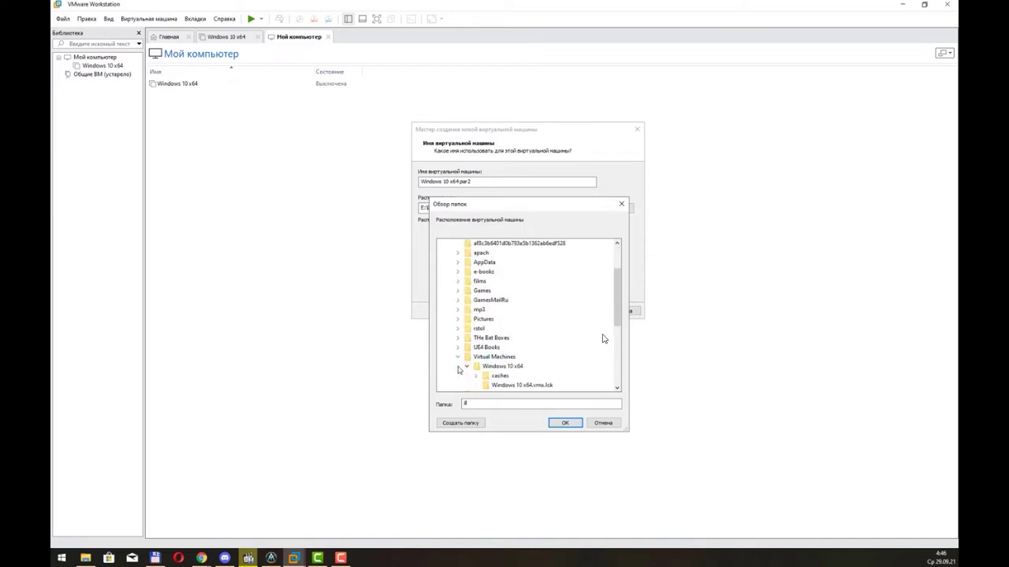
pyautogui.click(556, 423)
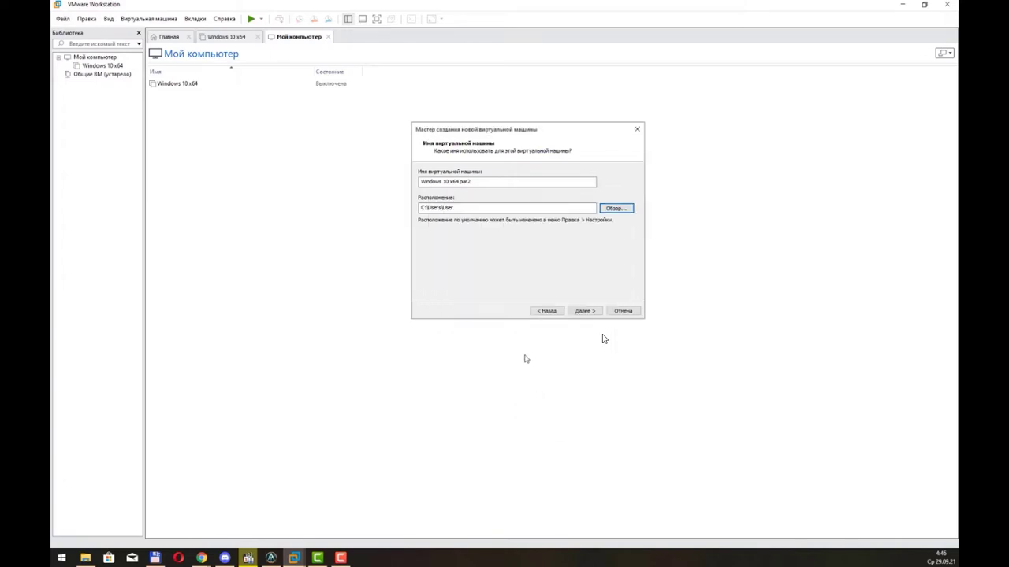
# Browse for the virtual machine's location and create a folder named W10_2 inside Virtual Machines on drive E
pyautogui.click(616, 209)
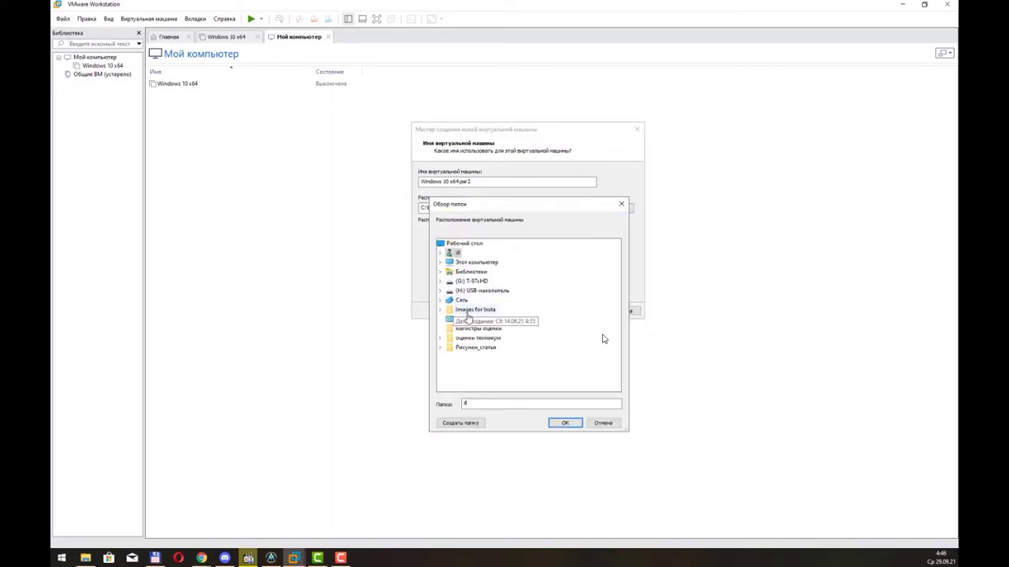
pyautogui.moveTo(547, 211); pyautogui.dragTo(637, 214)
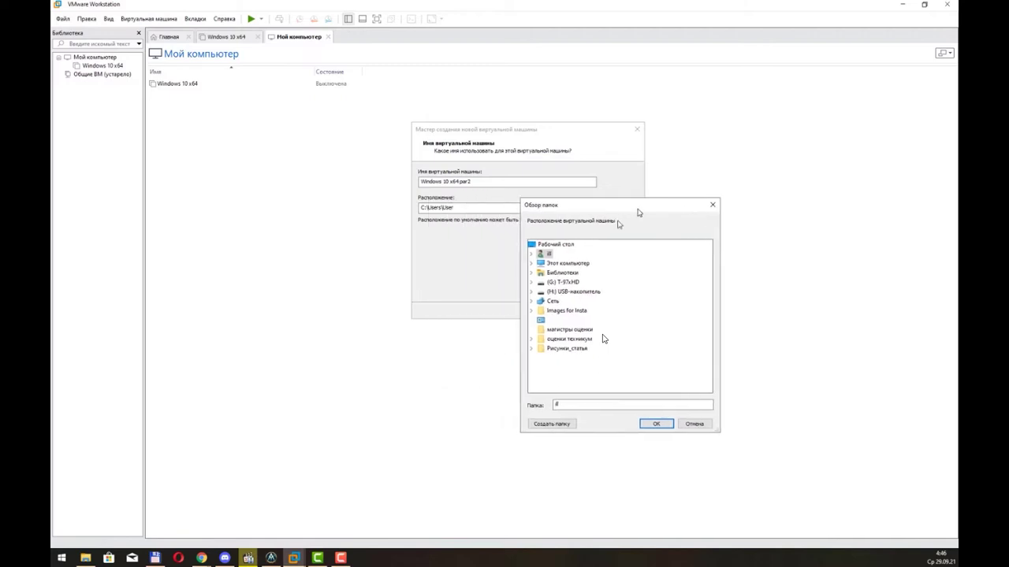
pyautogui.click(530, 263)
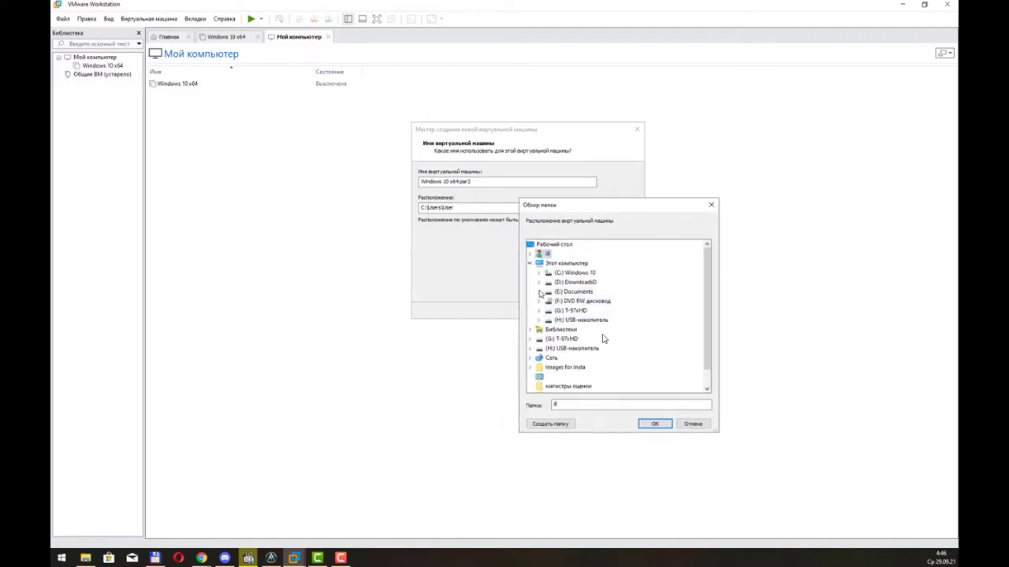
pyautogui.click(539, 292)
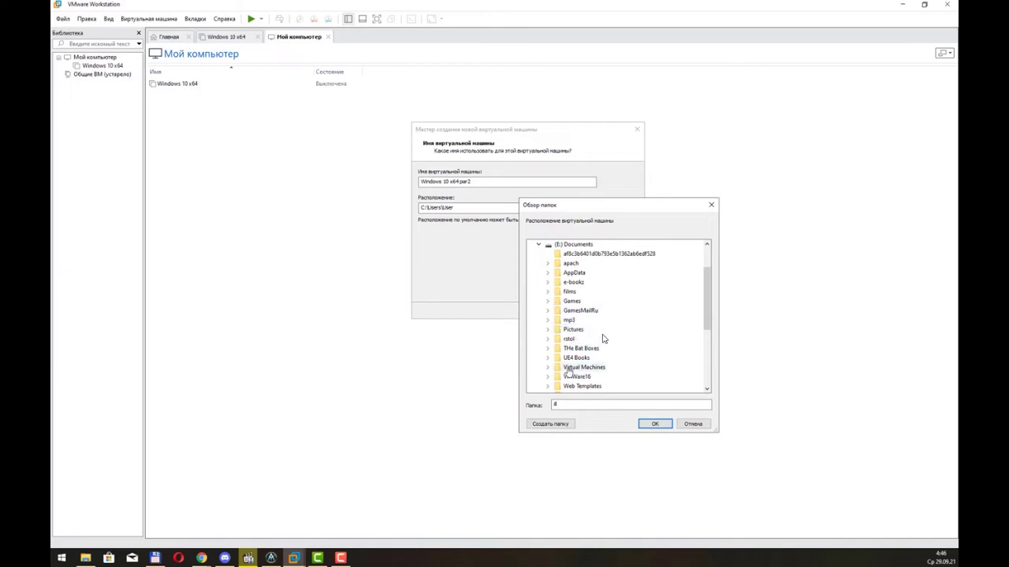
pyautogui.click(583, 367)
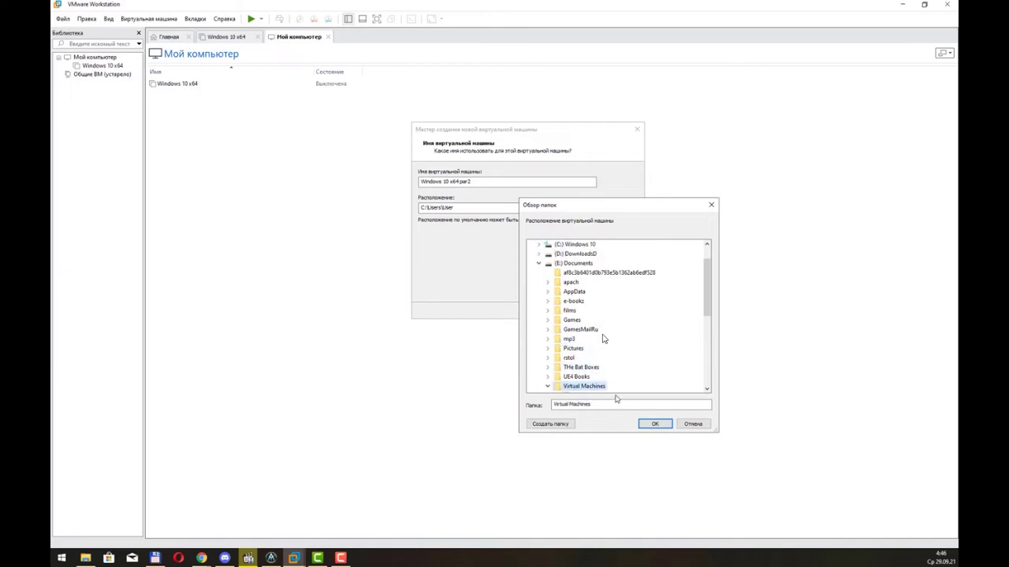
pyautogui.scroll(-1, 630, 368)
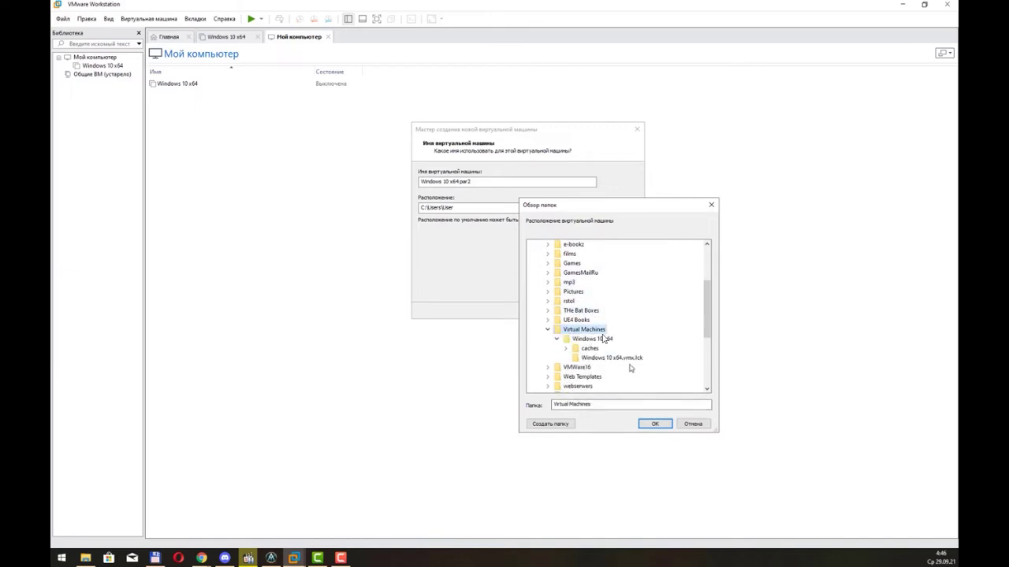
pyautogui.click(549, 424)
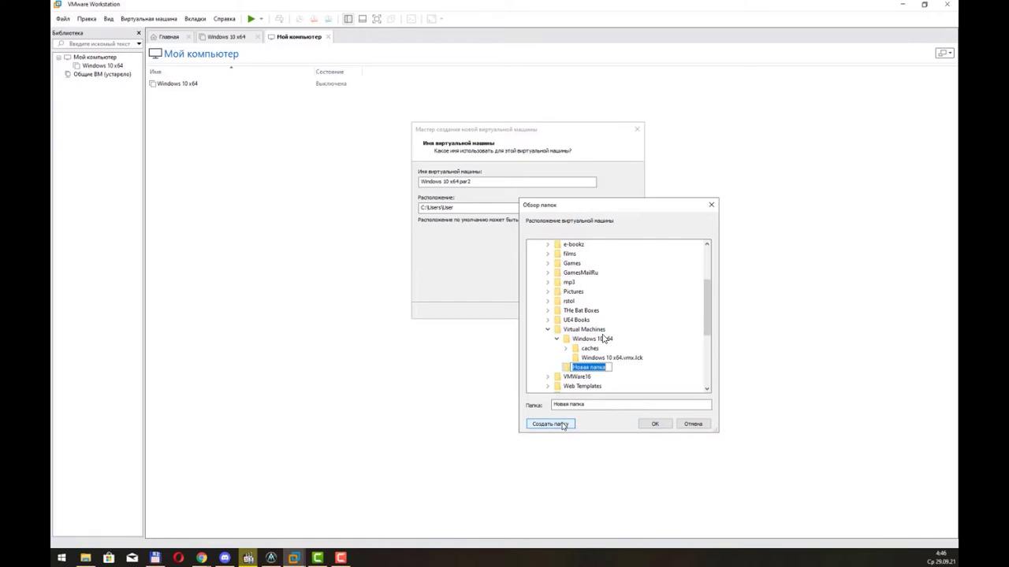
pyautogui.write('W10_2')
pyautogui.click(655, 425)
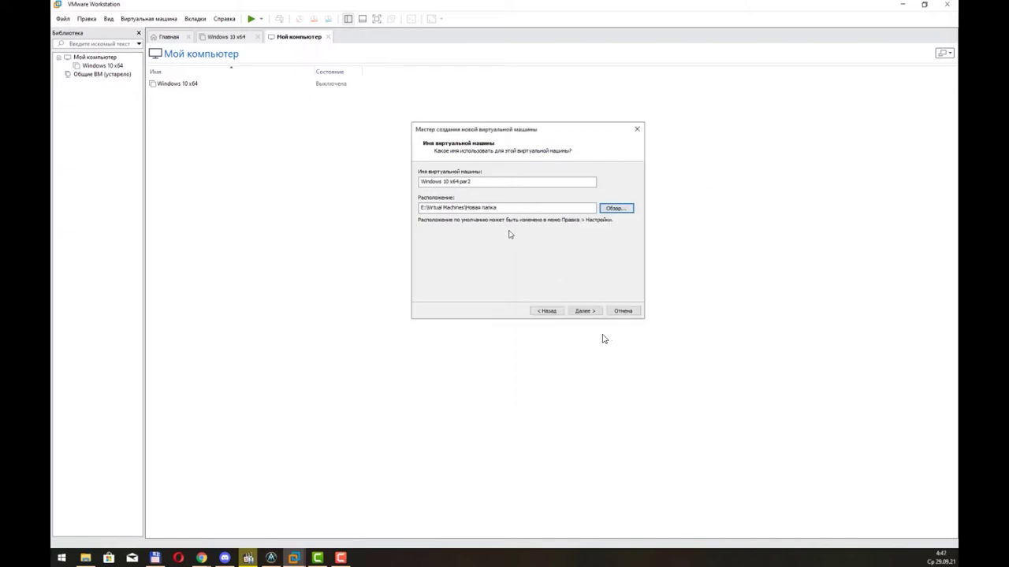
# Set the virtual machine's location to the E:\Virtual Machines\W10_2 folder
pyautogui.click(614, 209)
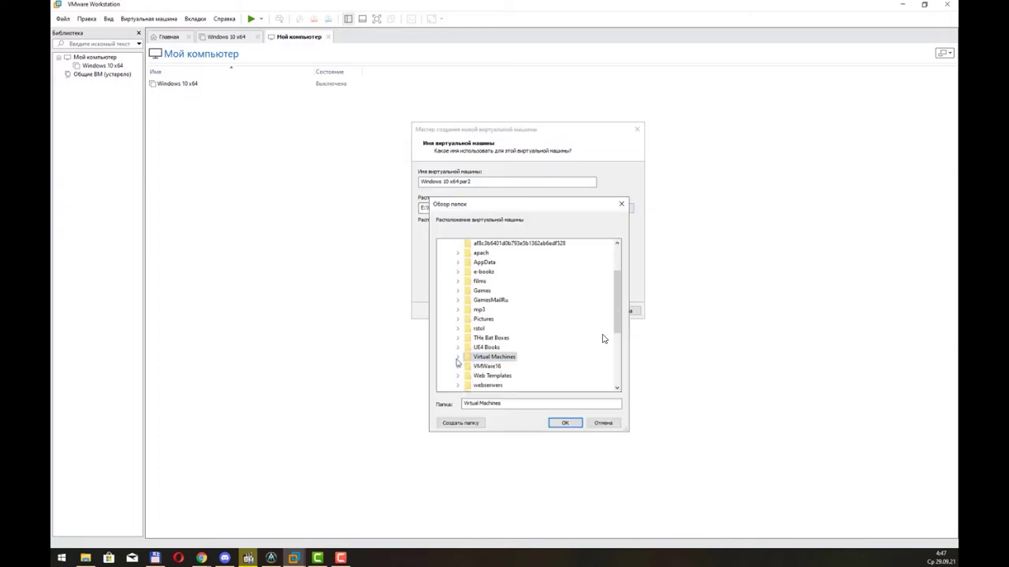
pyautogui.click(457, 359)
pyautogui.click(490, 366)
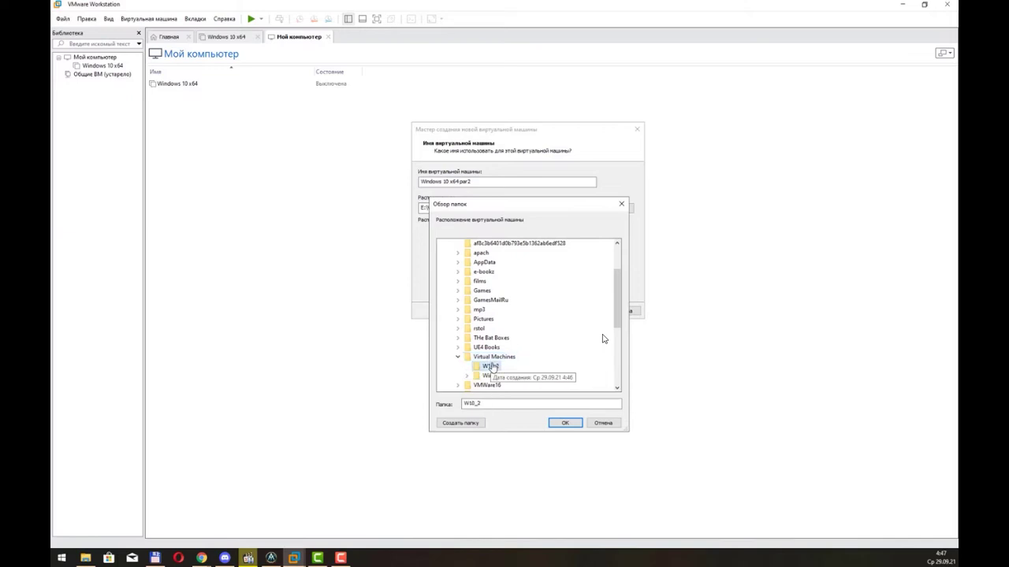
pyautogui.click(565, 423)
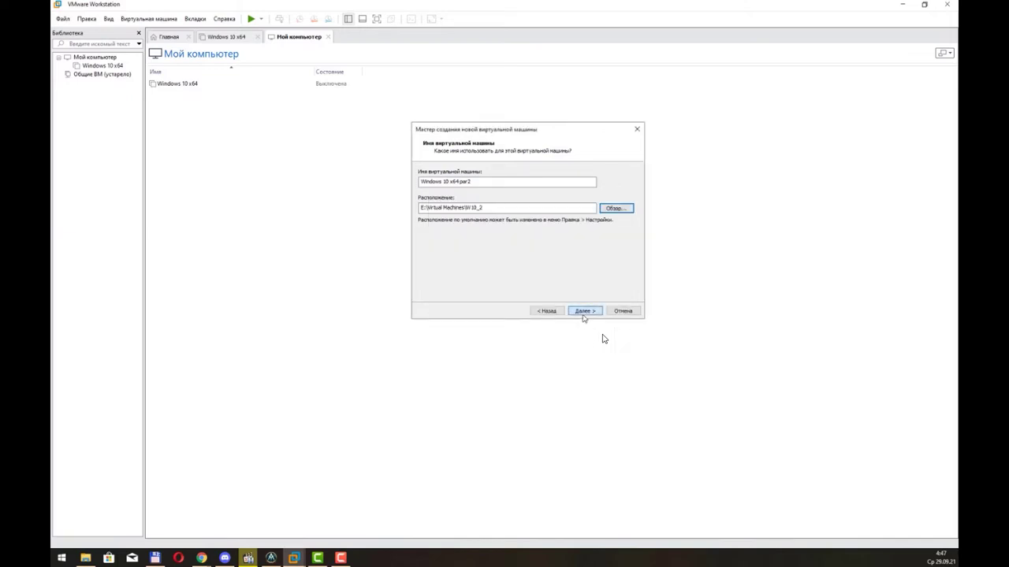
# Continue to the disk settings and set the maximum disk size to 120 GB, keeping the disk split into several files
pyautogui.click(584, 311)
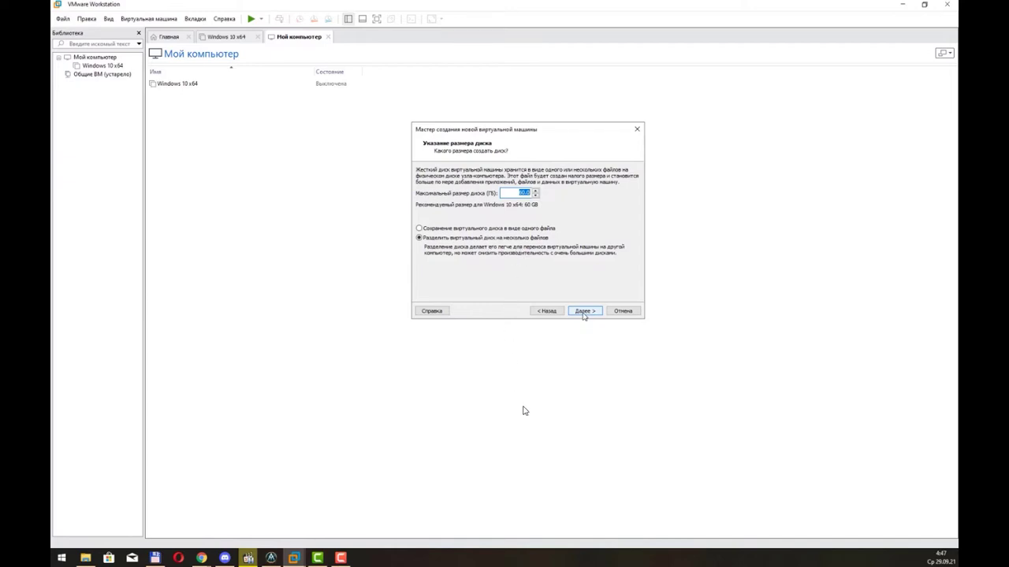
pyautogui.write('120')
pyautogui.click(583, 311)
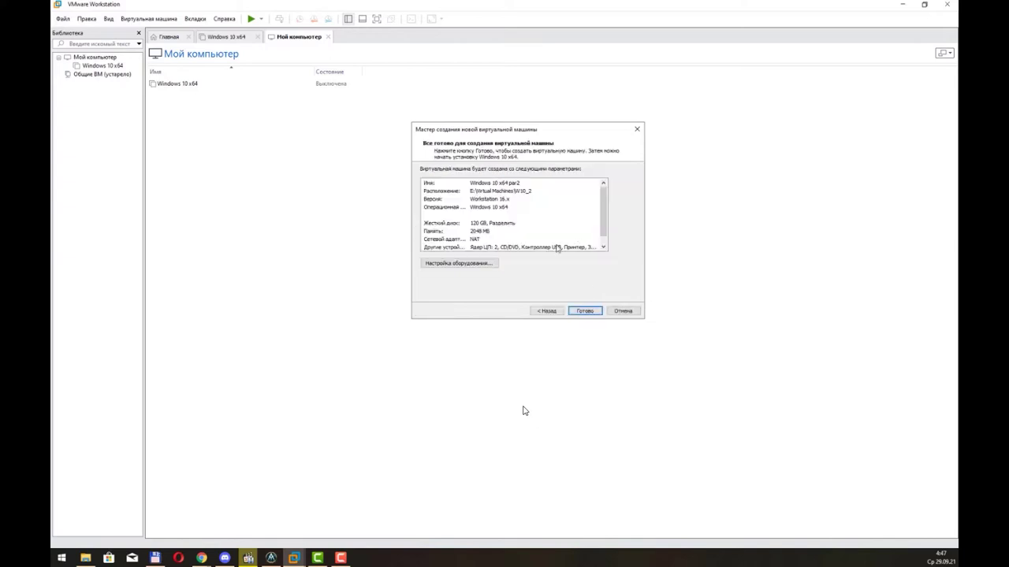
# Customize the virtual machine's hardware with 4096 MB of memory and 2 processors
pyautogui.click(483, 265)
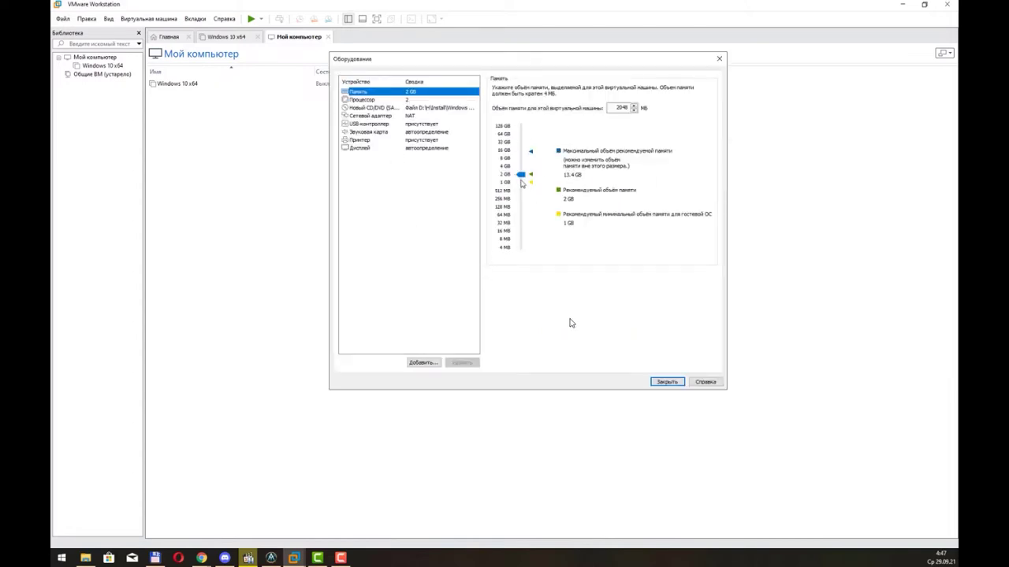
pyautogui.moveTo(521, 175); pyautogui.dragTo(519, 171)
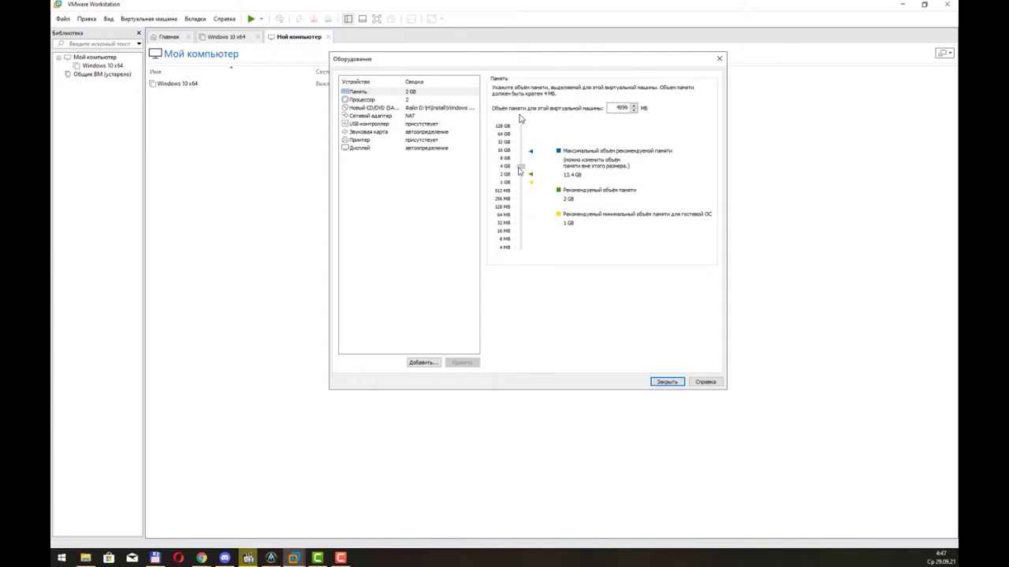
pyautogui.click(411, 100)
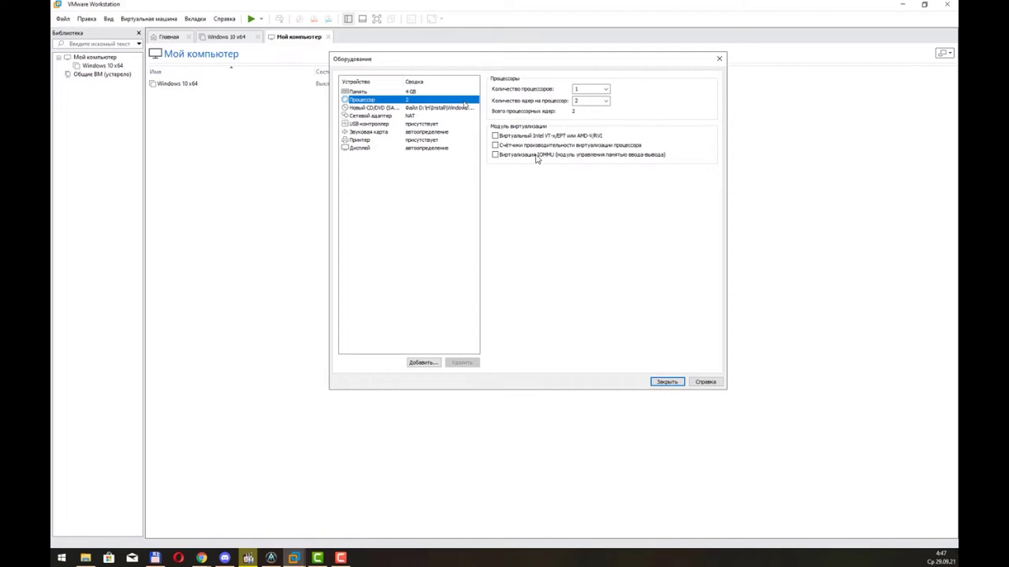
pyautogui.click(603, 90)
pyautogui.click(594, 108)
# Review the CD/DVD, USB controller, sound card, printer and display settings, then leave the hardware configuration
pyautogui.click(449, 110)
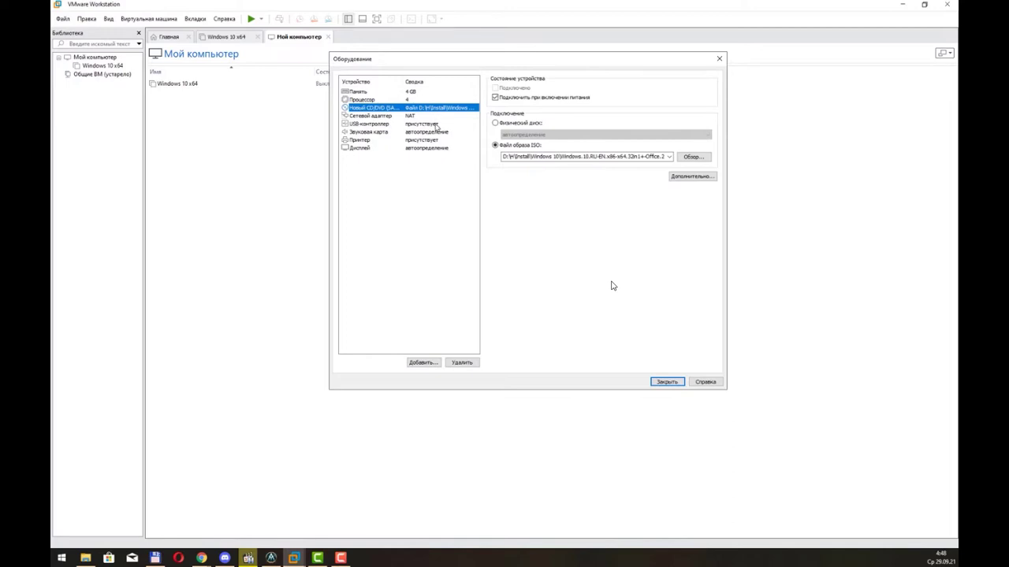
pyautogui.click(436, 124)
pyautogui.click(436, 133)
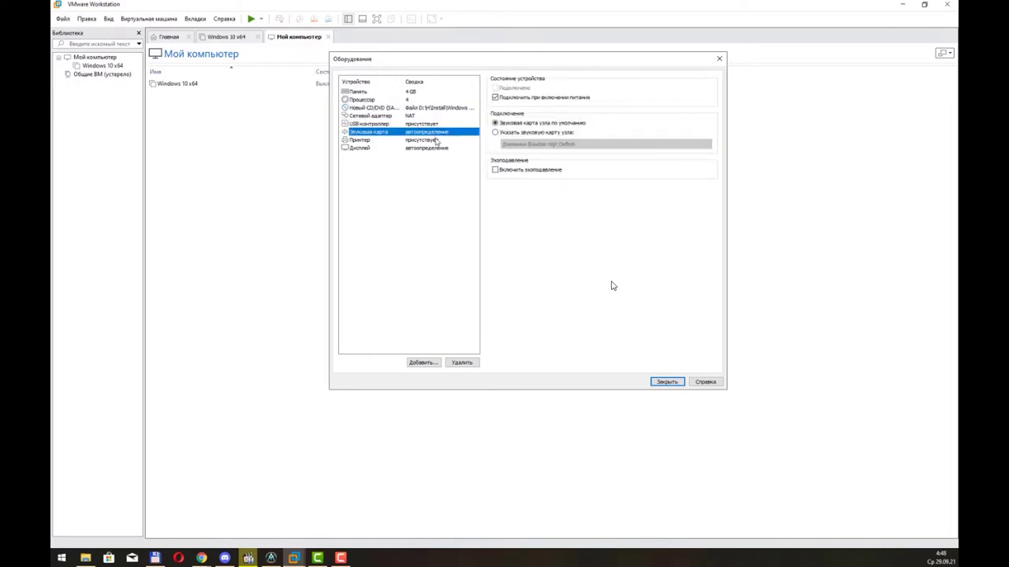
pyautogui.click(437, 139)
pyautogui.click(437, 148)
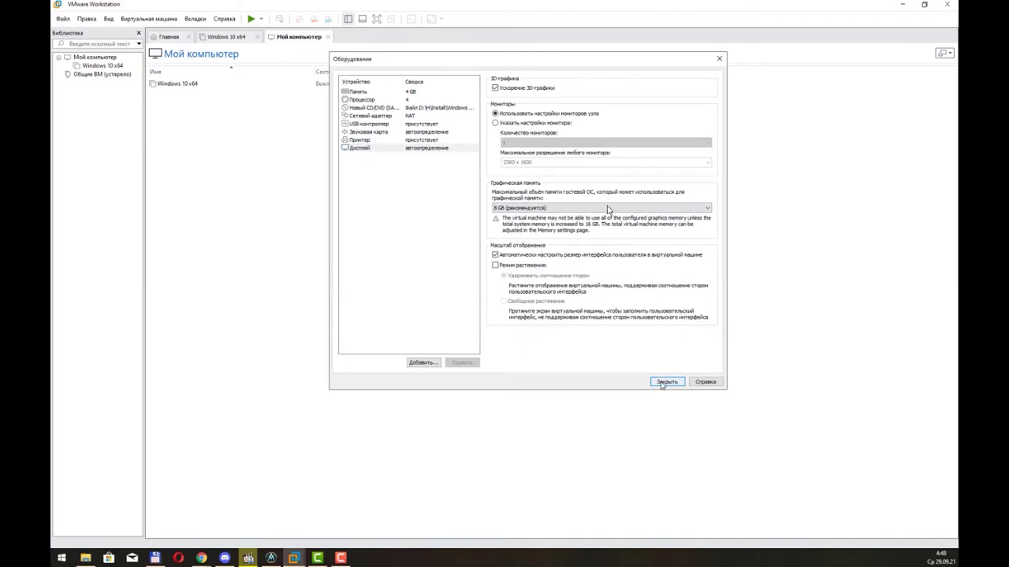
pyautogui.click(666, 382)
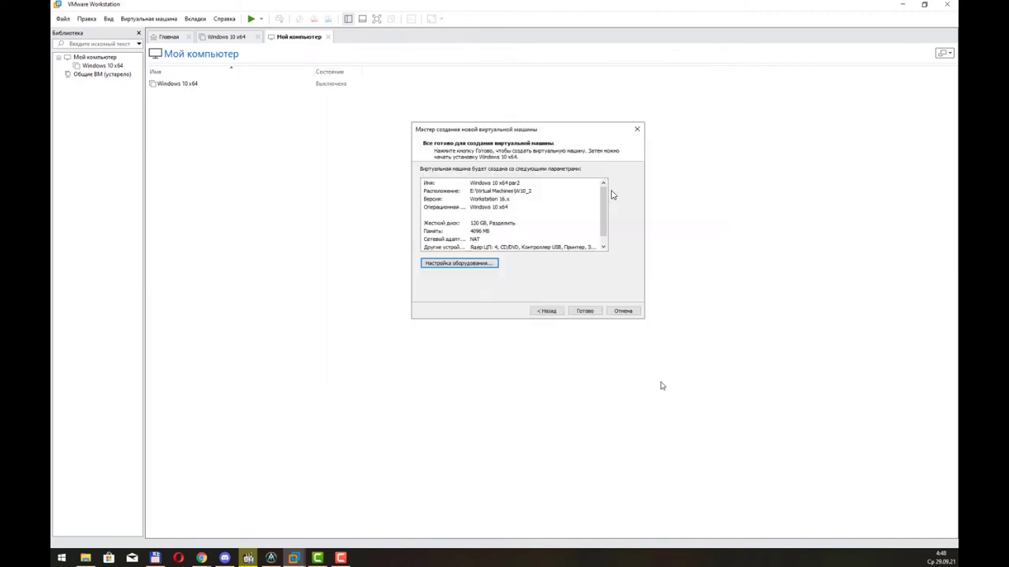
# Finish creating the Windows 10 x64 par2 virtual machine and power it on
pyautogui.click(582, 311)
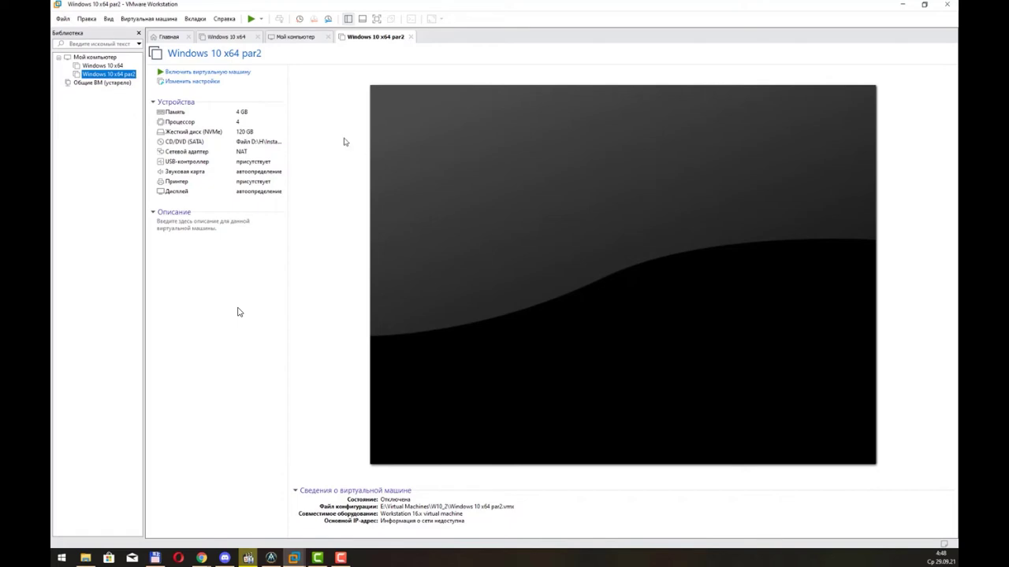
pyautogui.click(251, 19)
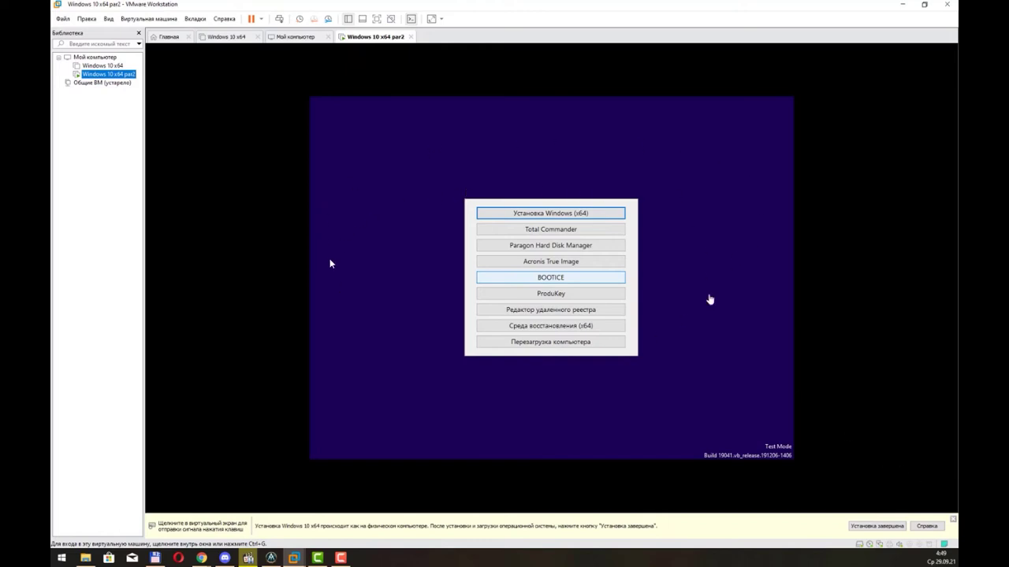
# Start the Windows (x64) setup in Russian and enable the edition with built-in Microsoft Office
pyautogui.click(495, 362)
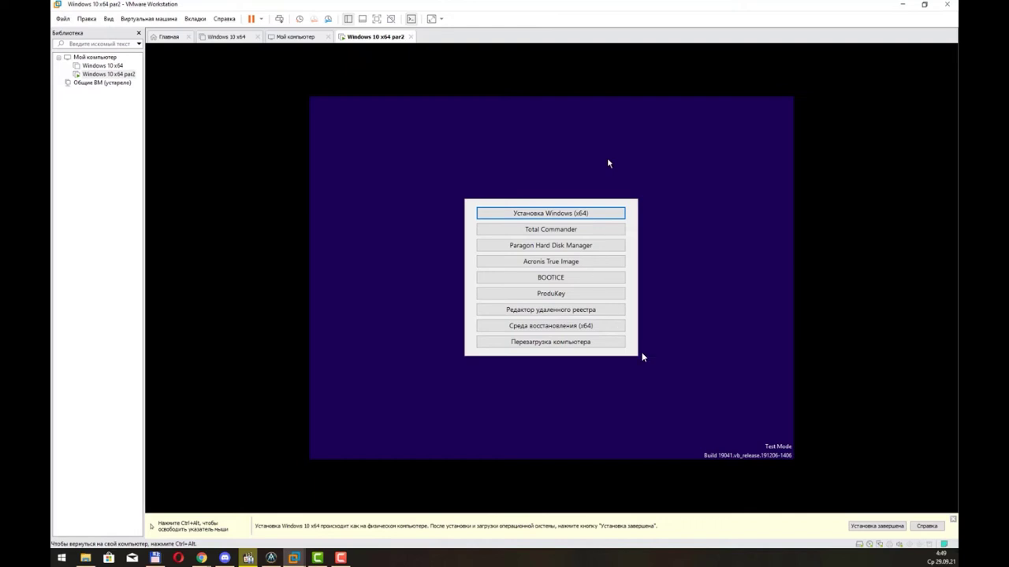
pyautogui.click(585, 216)
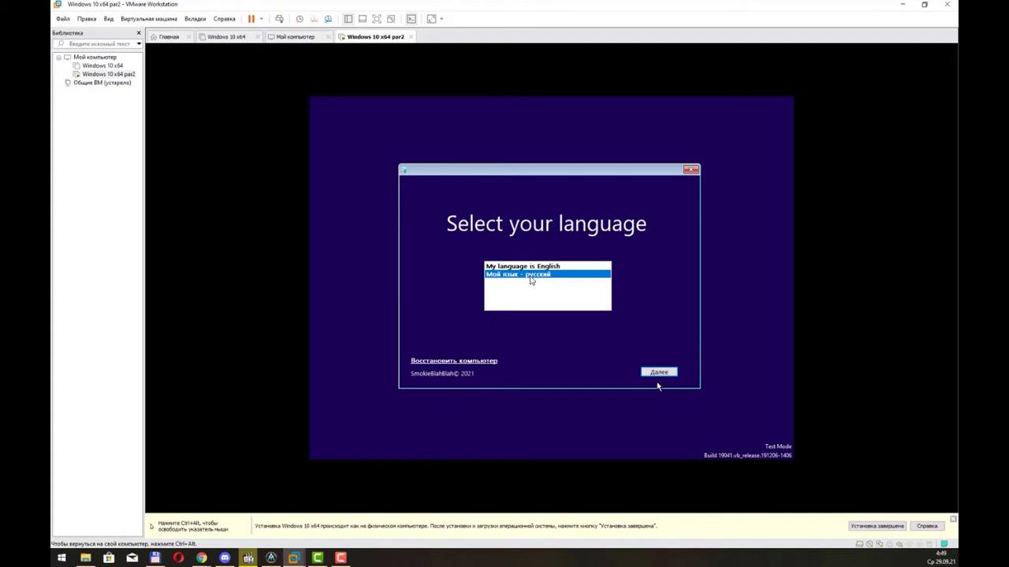
pyautogui.click(658, 372)
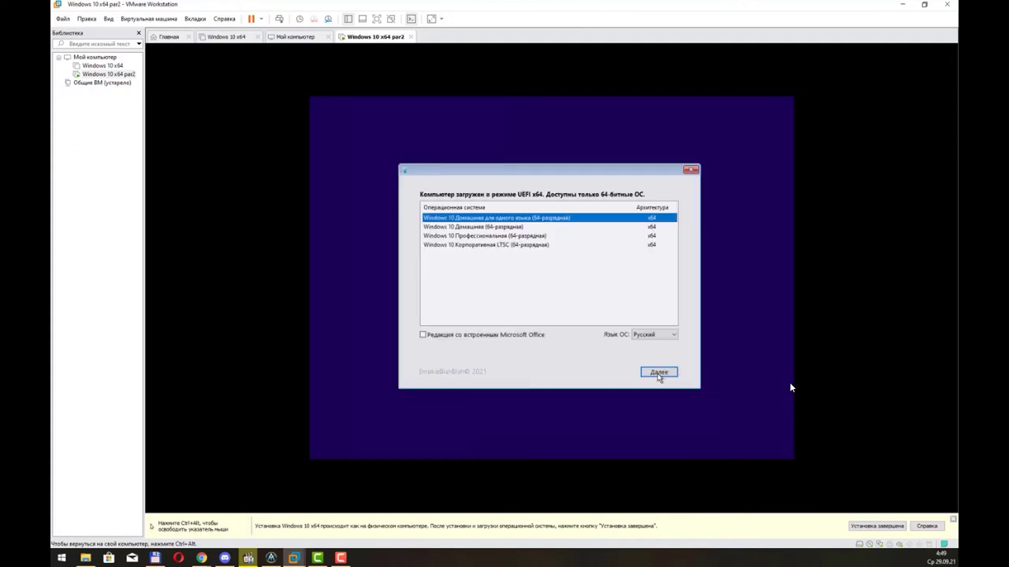
pyautogui.click(525, 333)
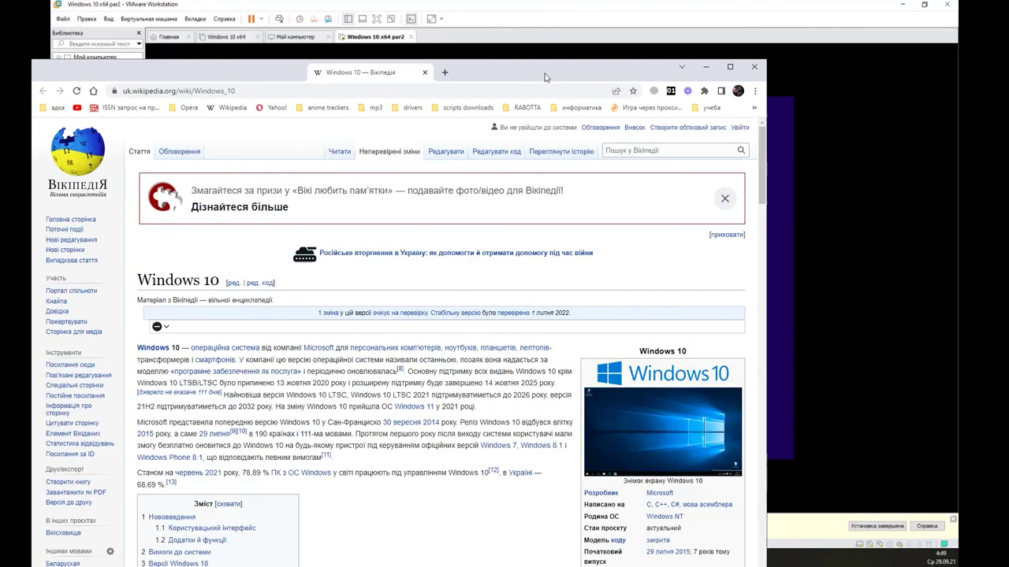
# Switch to the browser and look through the Wikipedia article on Windows 10 down to the section on its versions
pyautogui.doubleClick(547, 78)
pyautogui.scroll(-5, 464, 412)
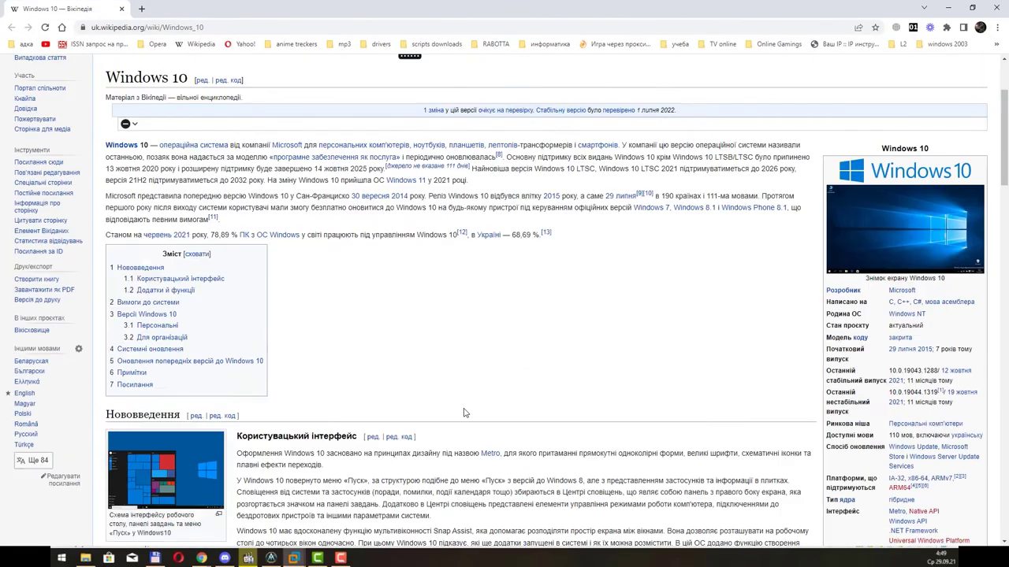
pyautogui.scroll(-3, 465, 410)
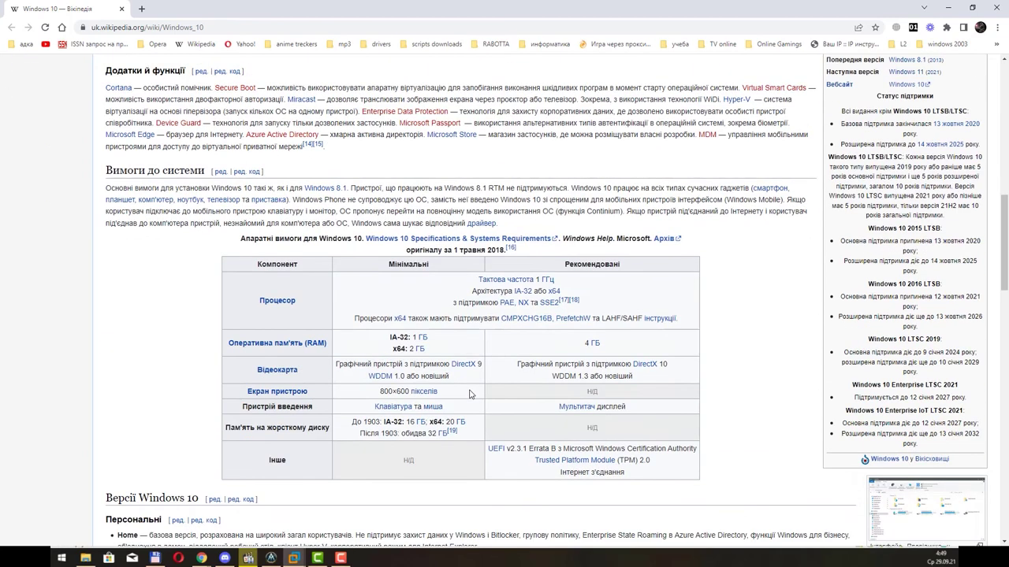
pyautogui.scroll(-3, 470, 394)
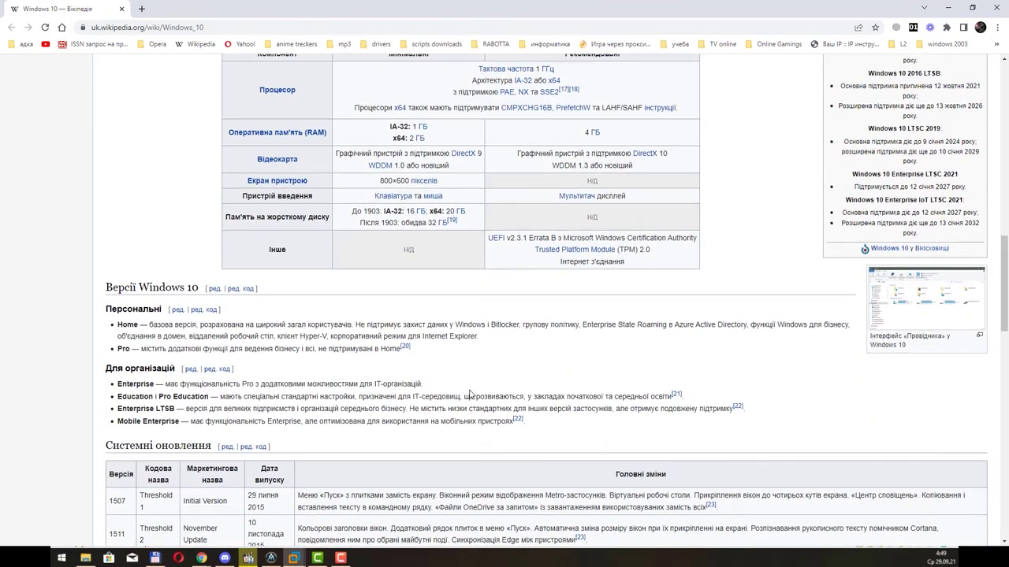
pyautogui.scroll(-2, 470, 394)
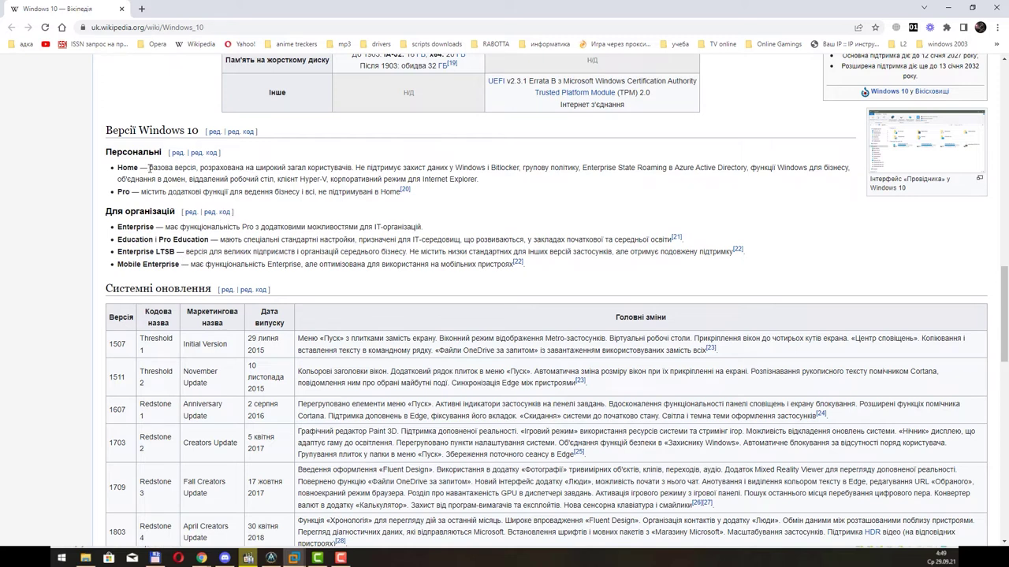
# Read the Home edition's description, highlighting its base-version note and the business, Azure Active Directory, domain and remote desktop features
pyautogui.moveTo(149, 167); pyautogui.dragTo(196, 169)
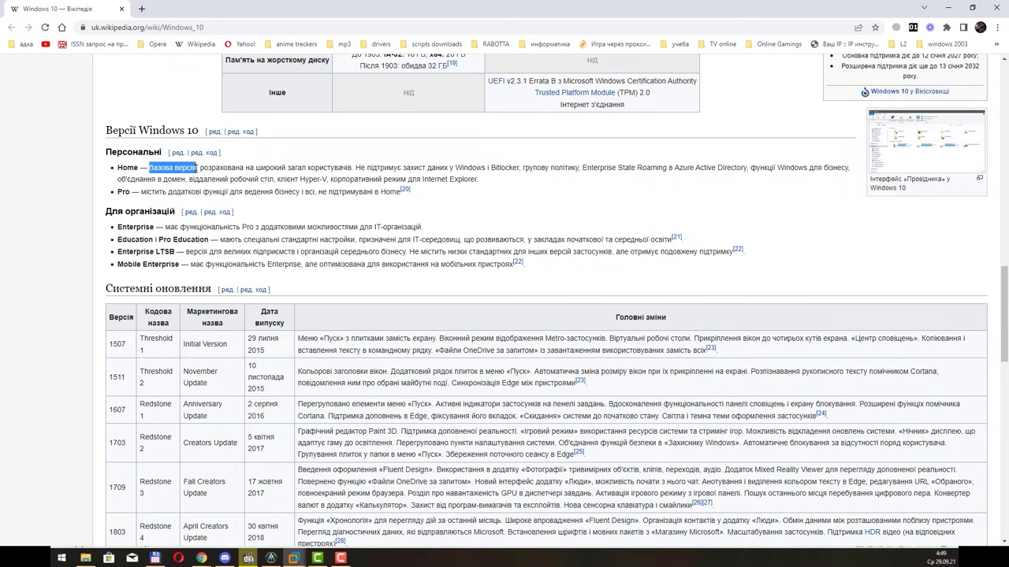
pyautogui.doubleClick(131, 168)
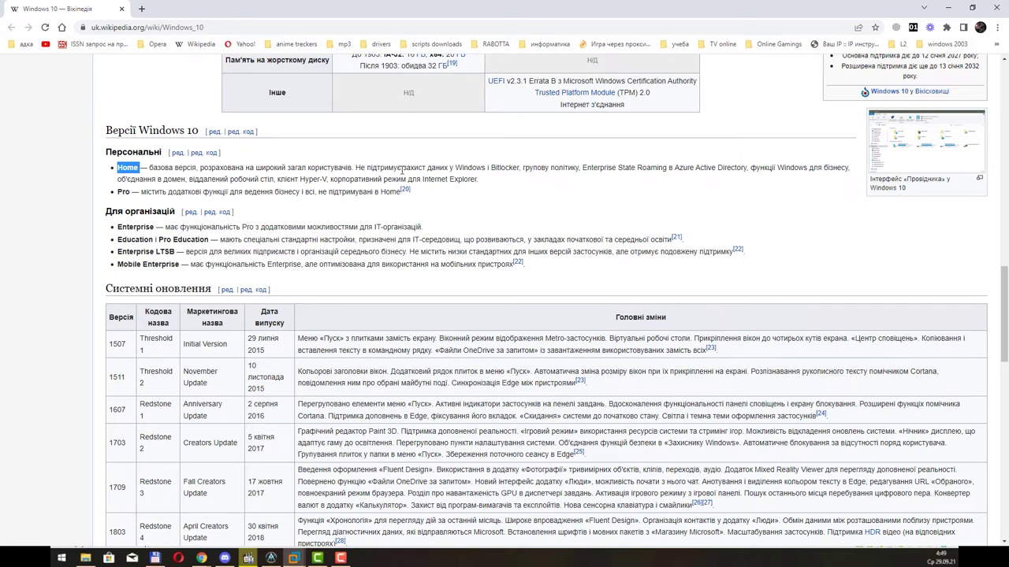
pyautogui.moveTo(401, 169); pyautogui.dragTo(676, 169)
pyautogui.click(559, 168)
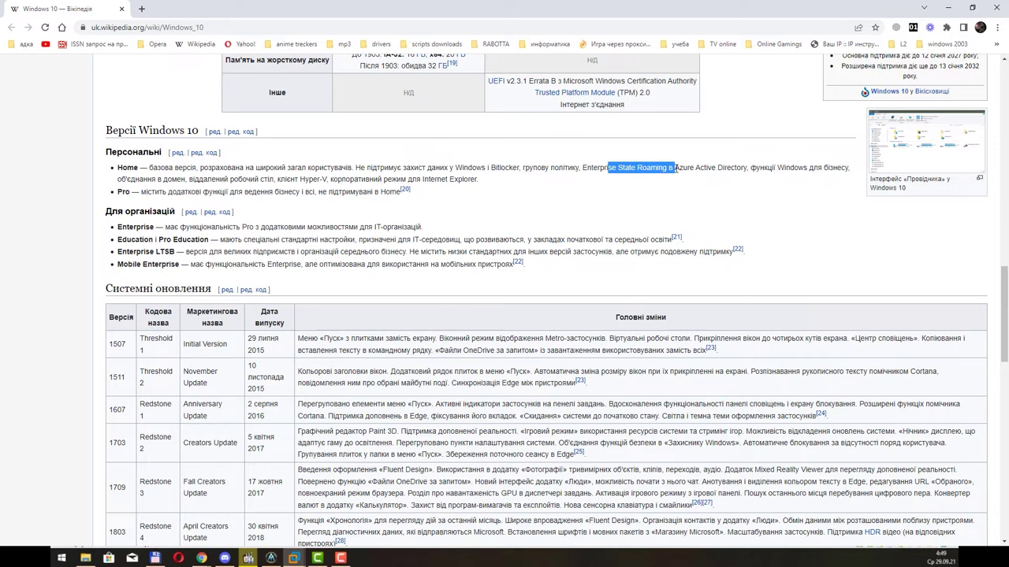
pyautogui.moveTo(676, 167); pyautogui.dragTo(744, 165)
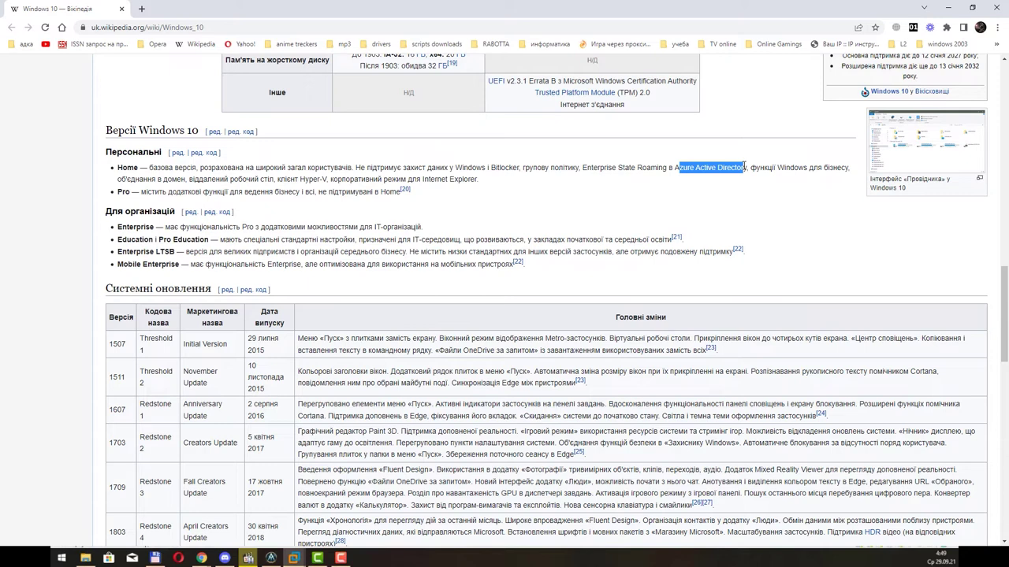
pyautogui.moveTo(794, 168); pyautogui.dragTo(835, 167)
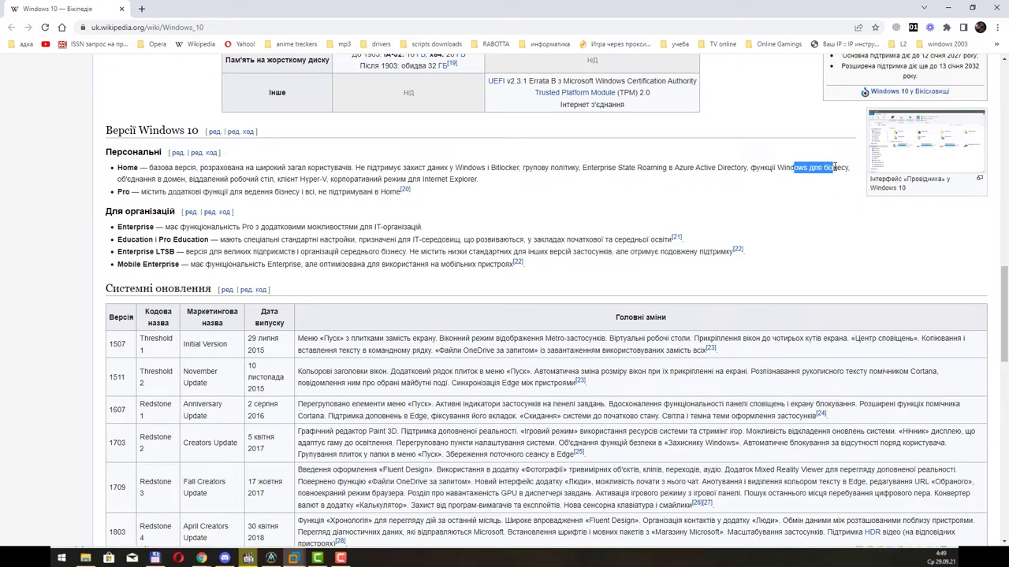
pyautogui.moveTo(146, 179); pyautogui.dragTo(268, 181)
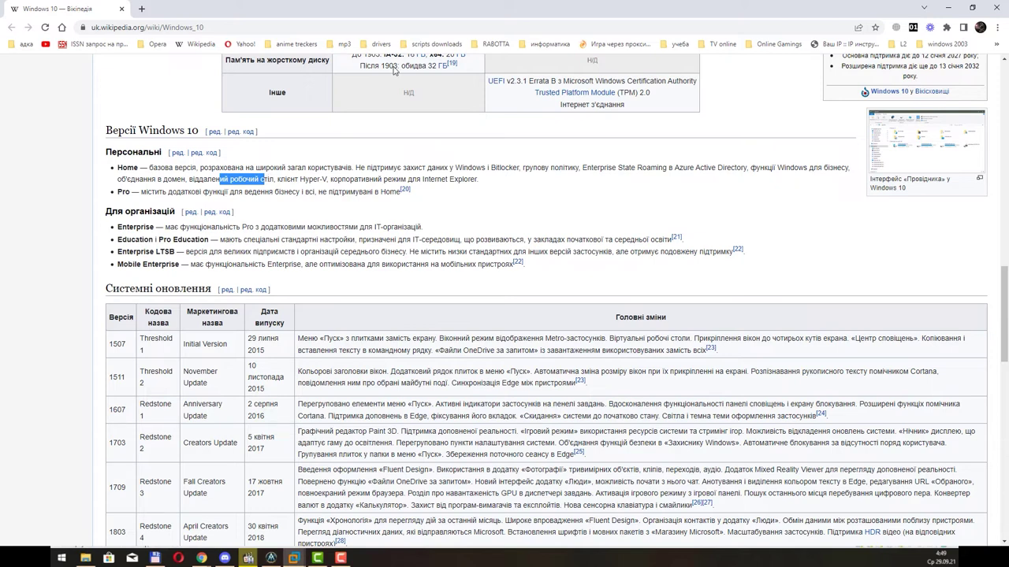
# Examine the article's system requirements, editions and update history alongside the virtual machine, and close the browser
pyautogui.moveTo(424, 12); pyautogui.dragTo(481, 52)
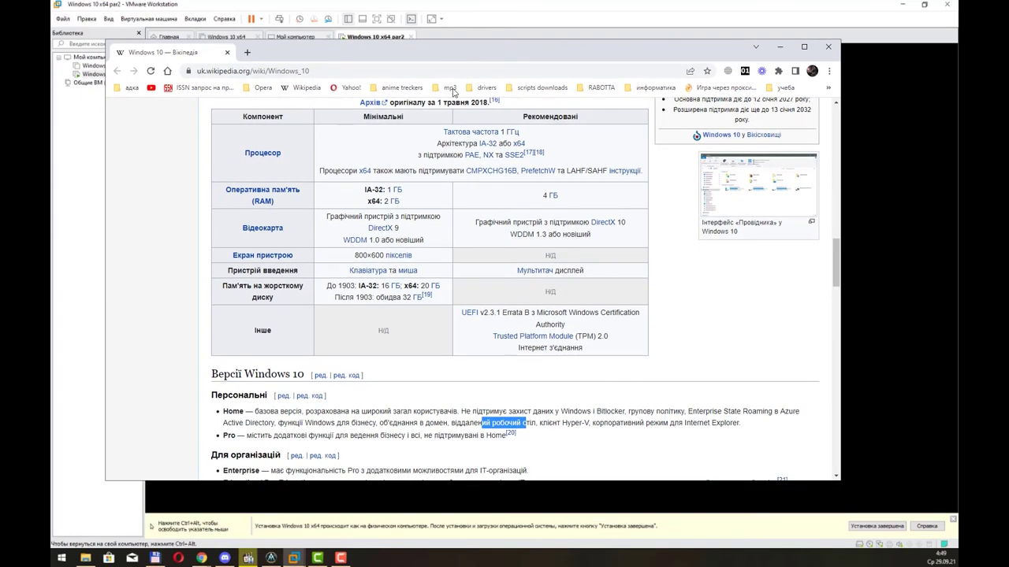
pyautogui.hotkey('alt', 'Tab')
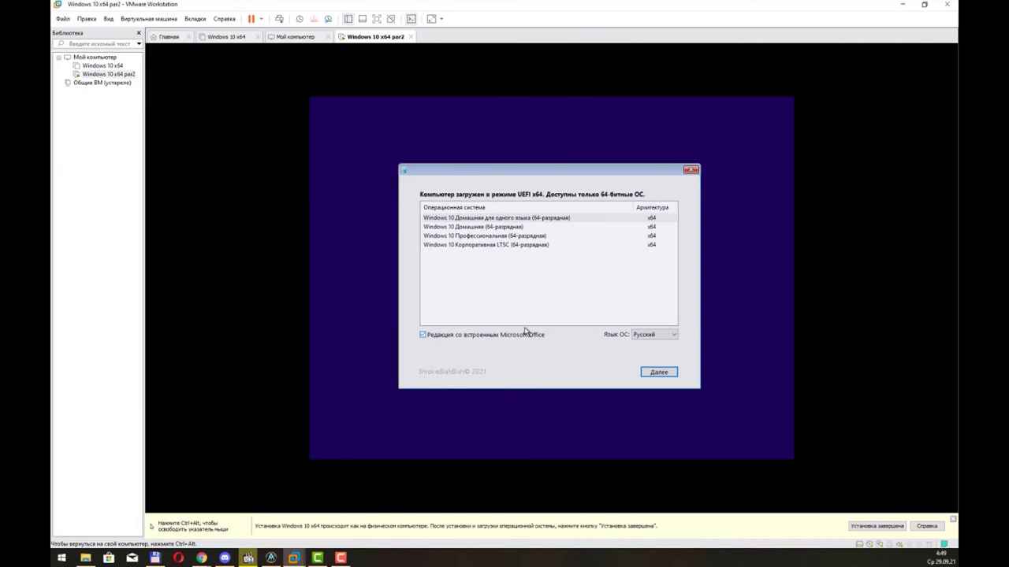
pyautogui.hotkey('alt', 'Tab')
pyautogui.scroll(2, 428, 178)
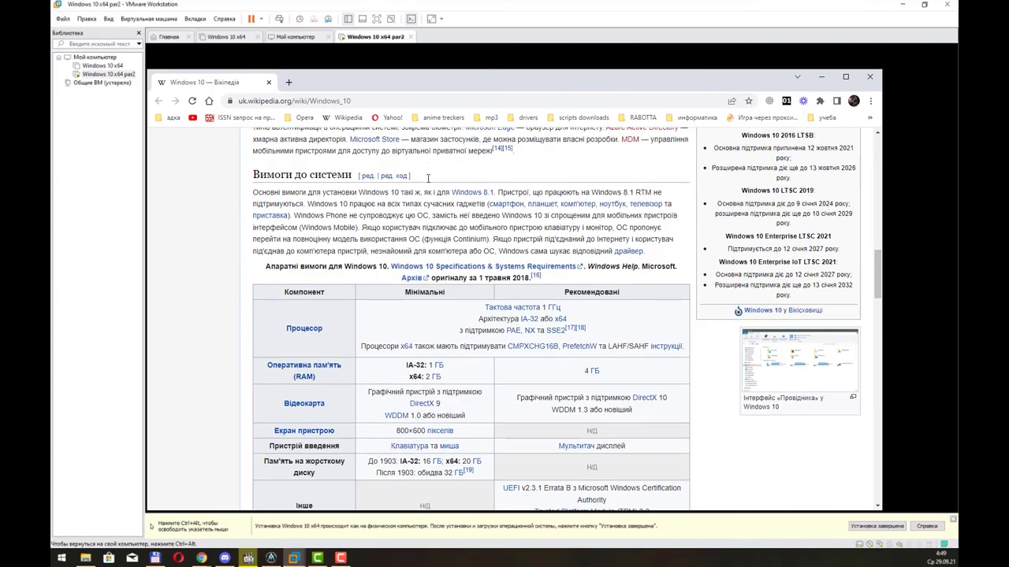
pyautogui.scroll(3, 428, 178)
pyautogui.scroll(-8, 429, 189)
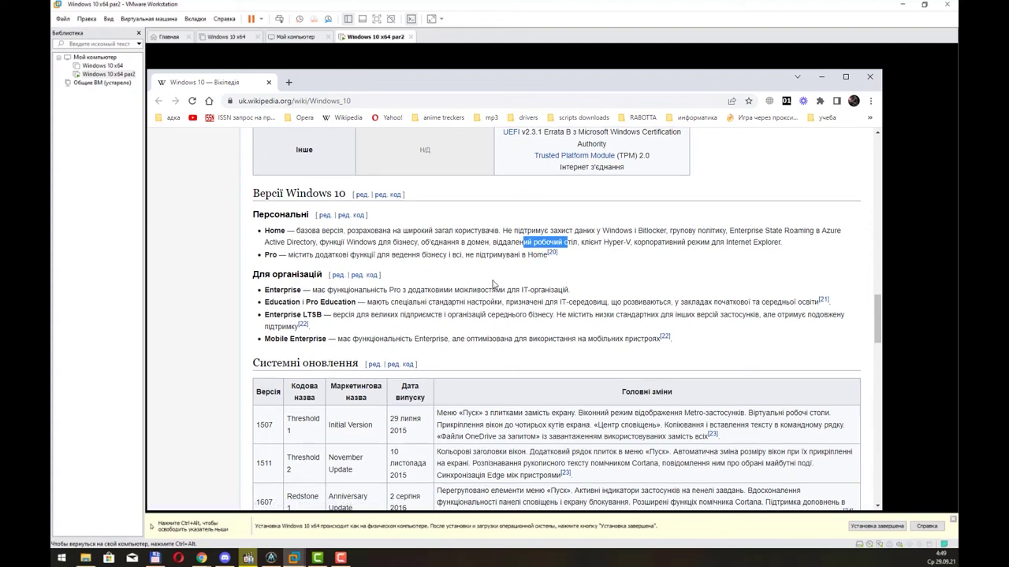
pyautogui.scroll(-5, 493, 284)
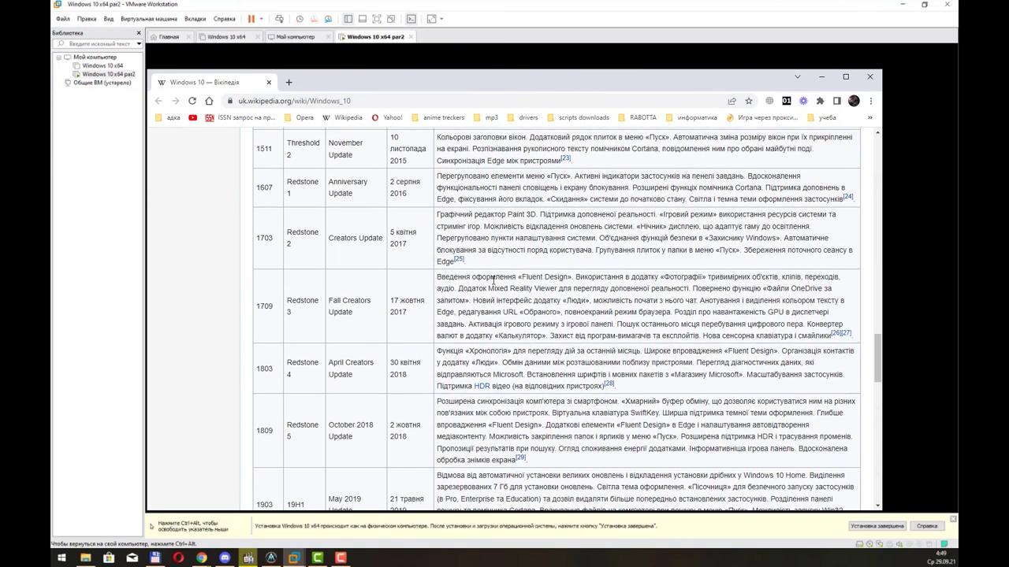
pyautogui.scroll(-1, 493, 281)
pyautogui.scroll(5, 494, 281)
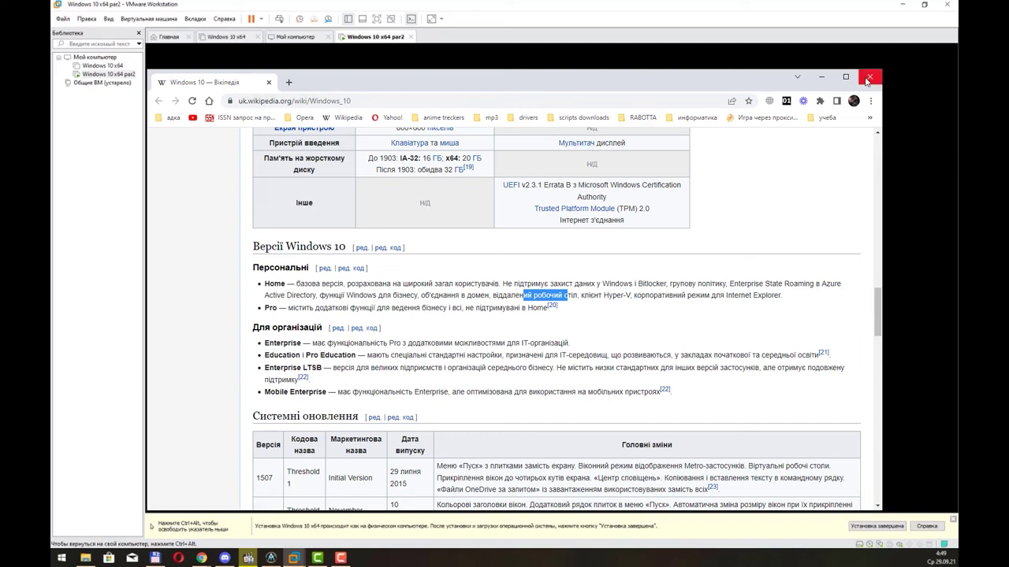
pyautogui.scroll(-15, 675, 311)
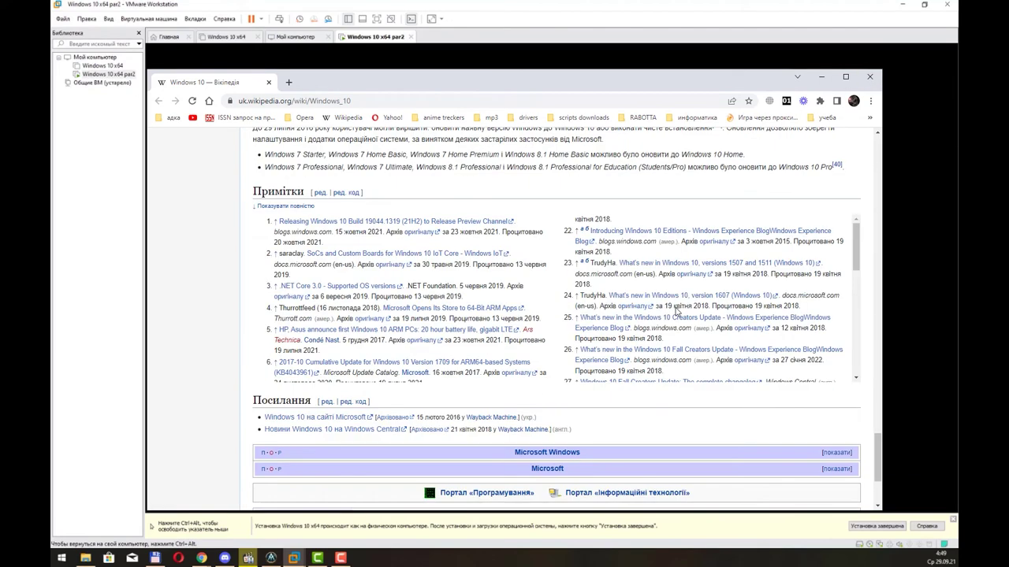
pyautogui.click(869, 76)
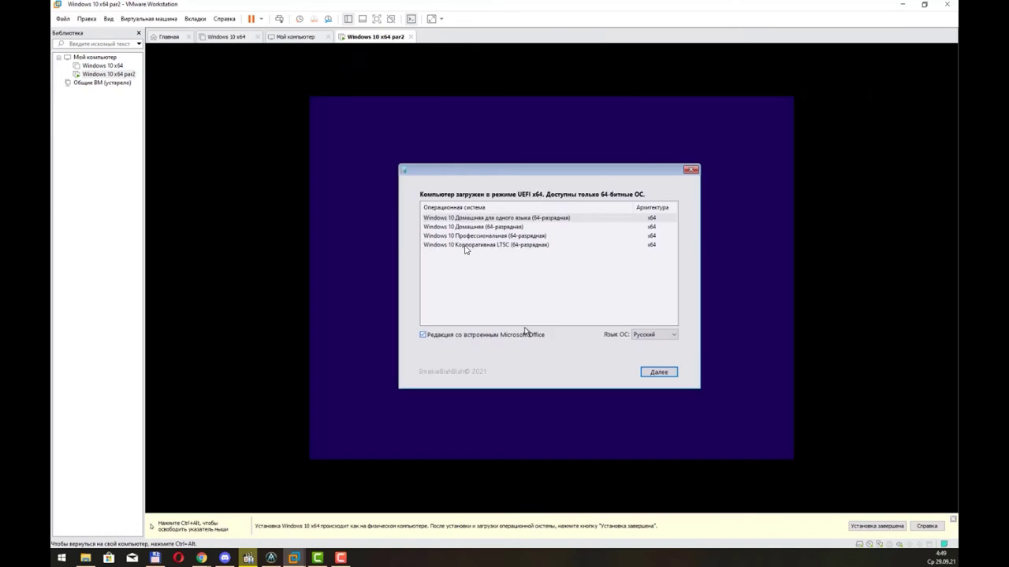
# Choose Windows 10 Professional (64-bit) with Russian as the OS language and continue to the disk selection
pyautogui.click(547, 236)
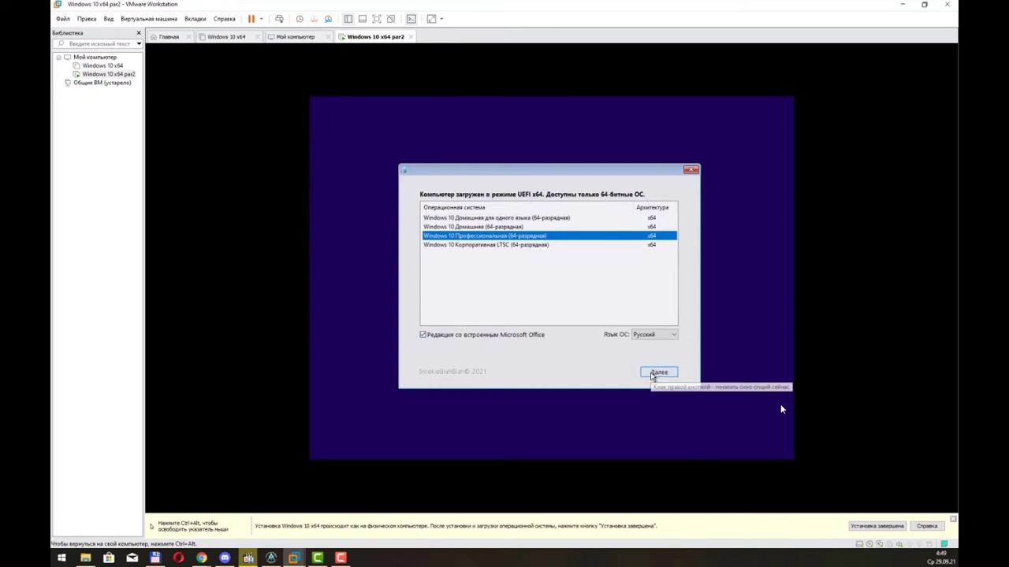
pyautogui.click(654, 334)
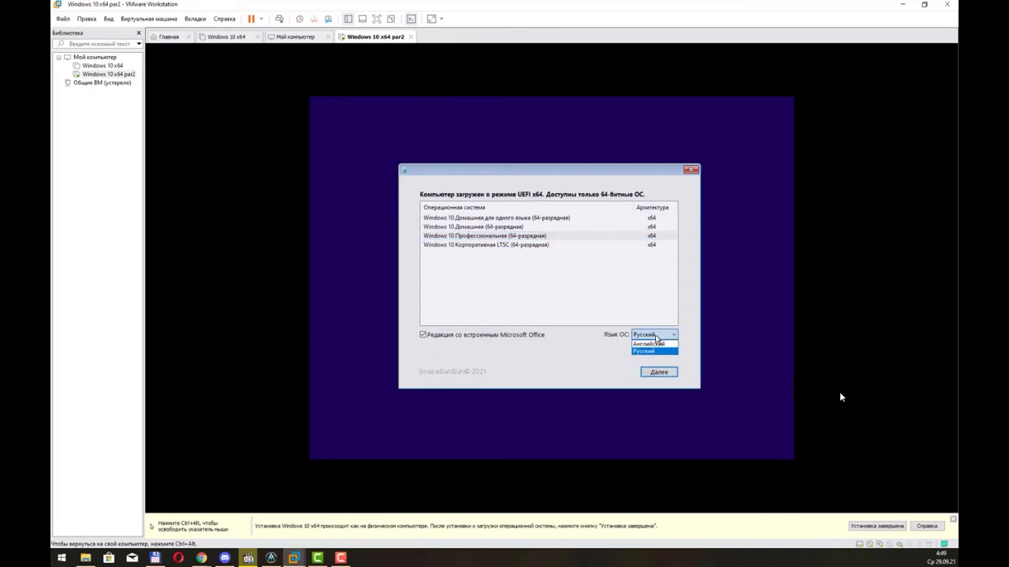
pyautogui.click(655, 338)
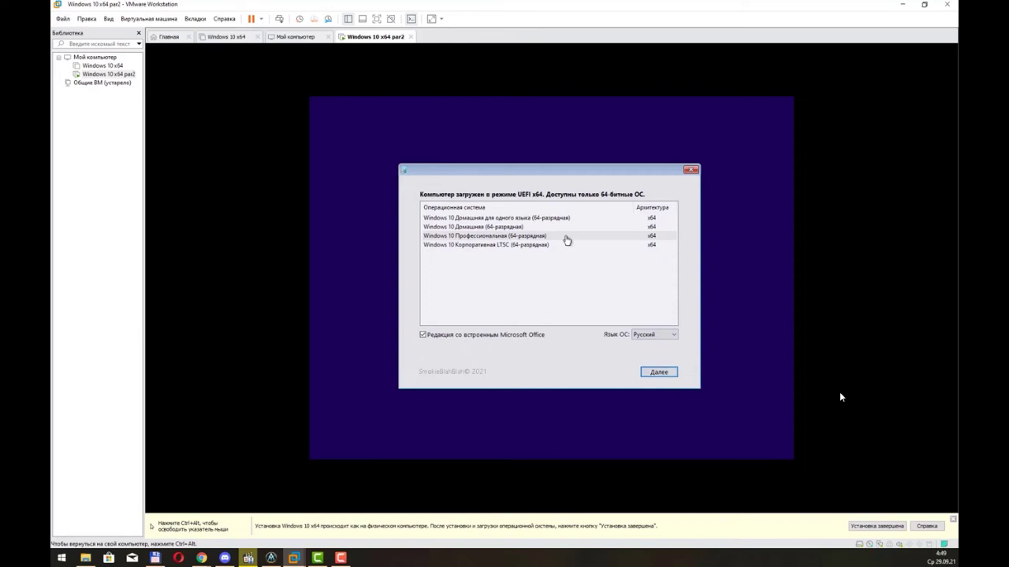
pyautogui.click(567, 240)
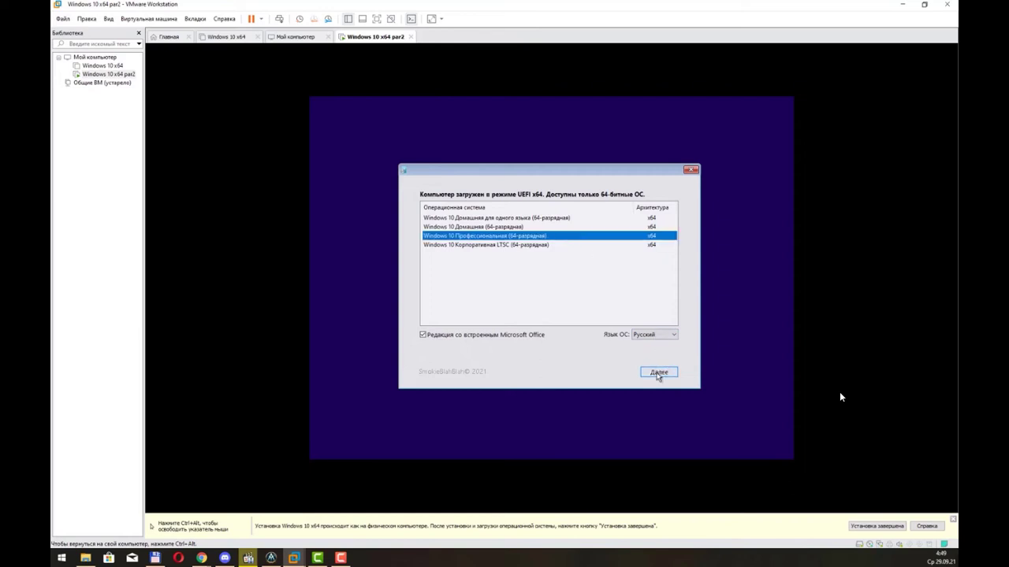
pyautogui.click(658, 372)
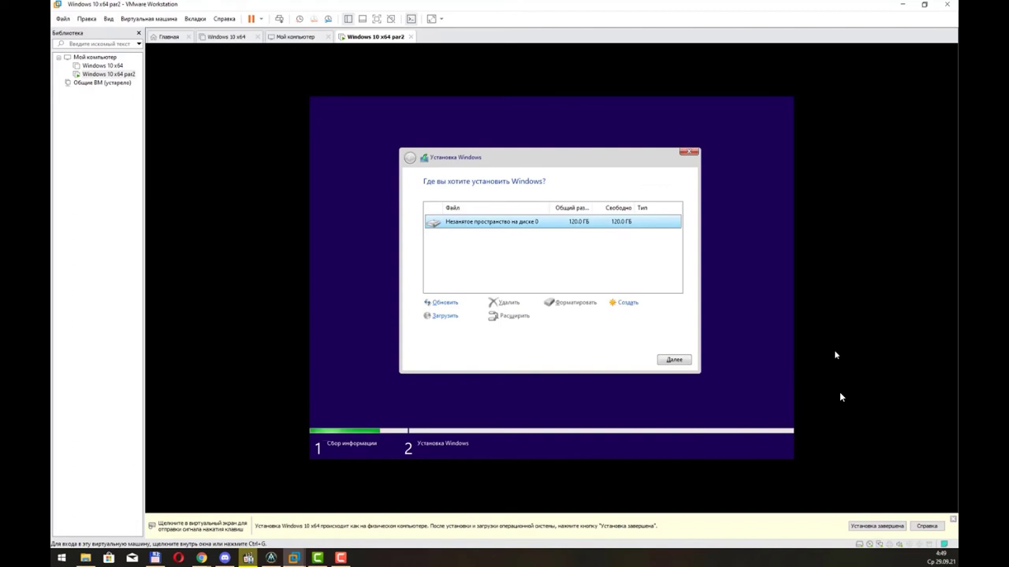
# Create a 60000 MB partition in the unallocated space of disk 0, allowing the additional system partitions
pyautogui.click(840, 397)
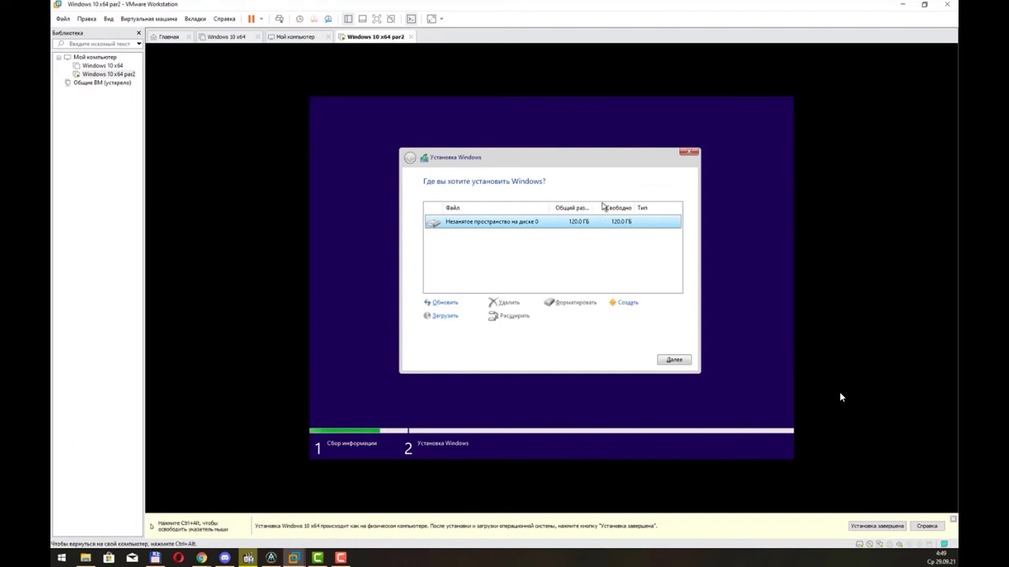
pyautogui.click(623, 304)
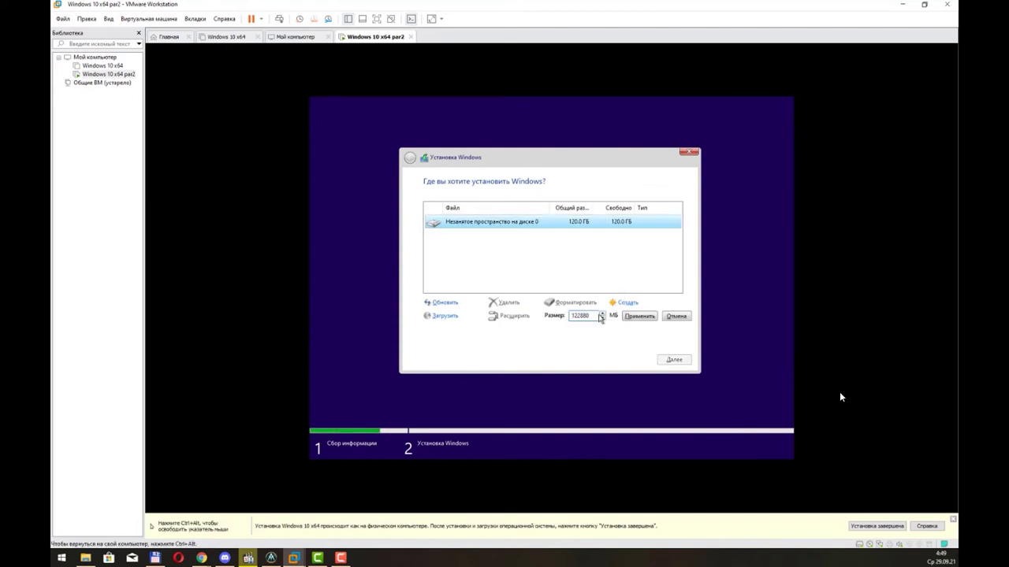
pyautogui.click(593, 319)
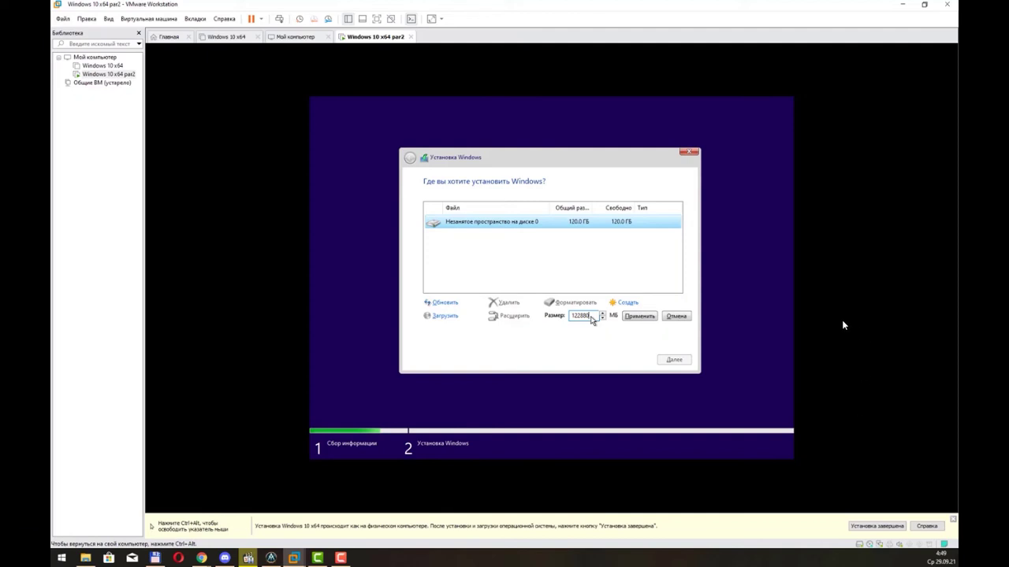
pyautogui.moveTo(591, 319); pyautogui.dragTo(531, 306)
pyautogui.write('60000')
pyautogui.click(636, 316)
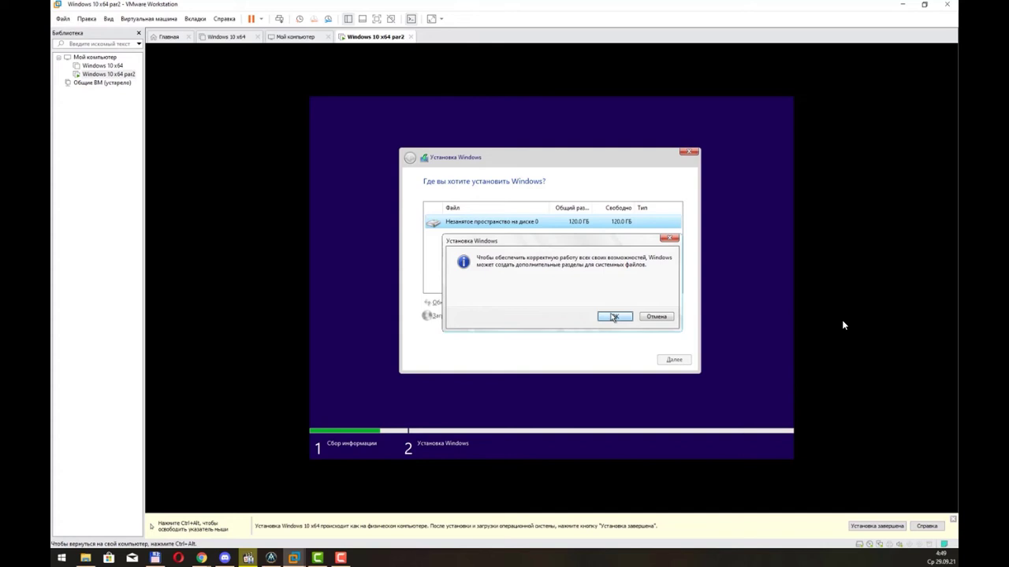
pyautogui.click(615, 317)
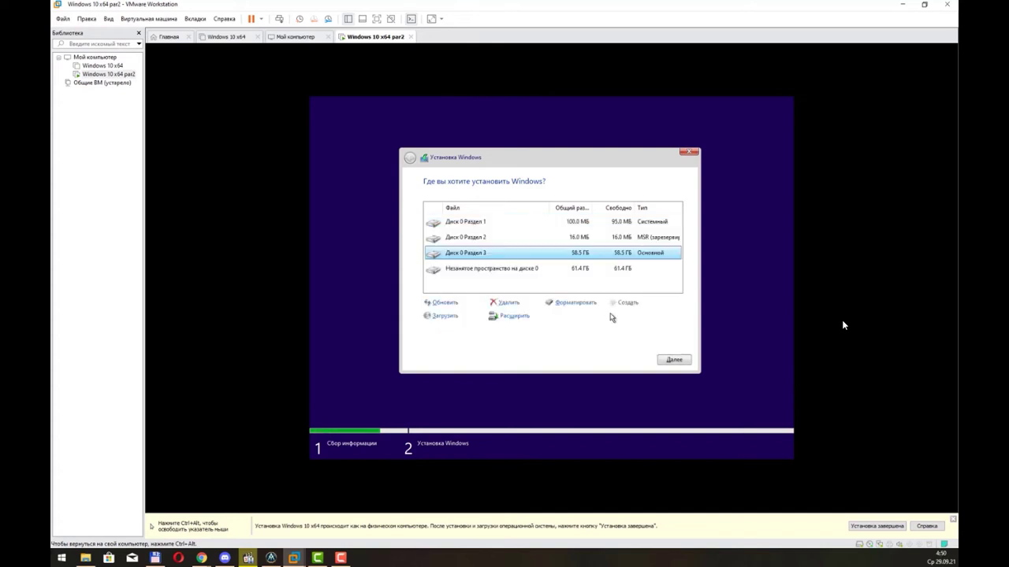
# Go through partitions 1 to 3 of disk 0 and select the remaining unallocated space
pyautogui.click(579, 238)
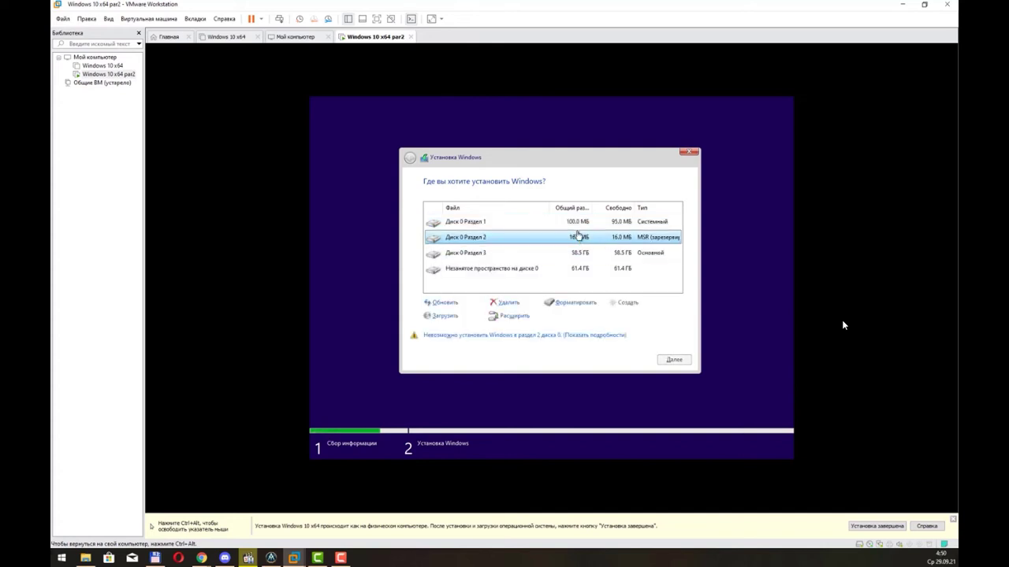
pyautogui.click(576, 223)
pyautogui.click(578, 237)
pyautogui.click(580, 253)
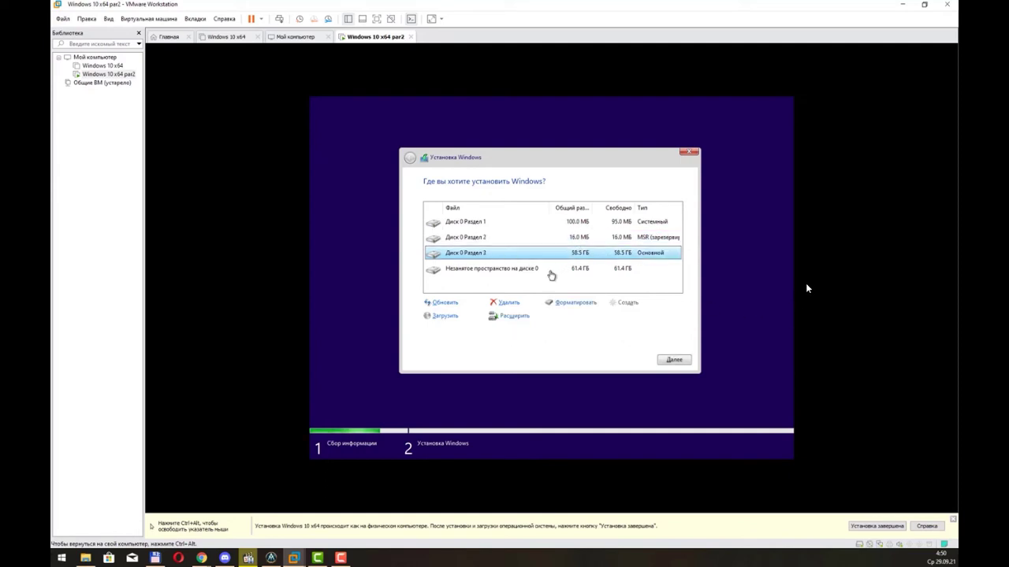
pyautogui.click(550, 270)
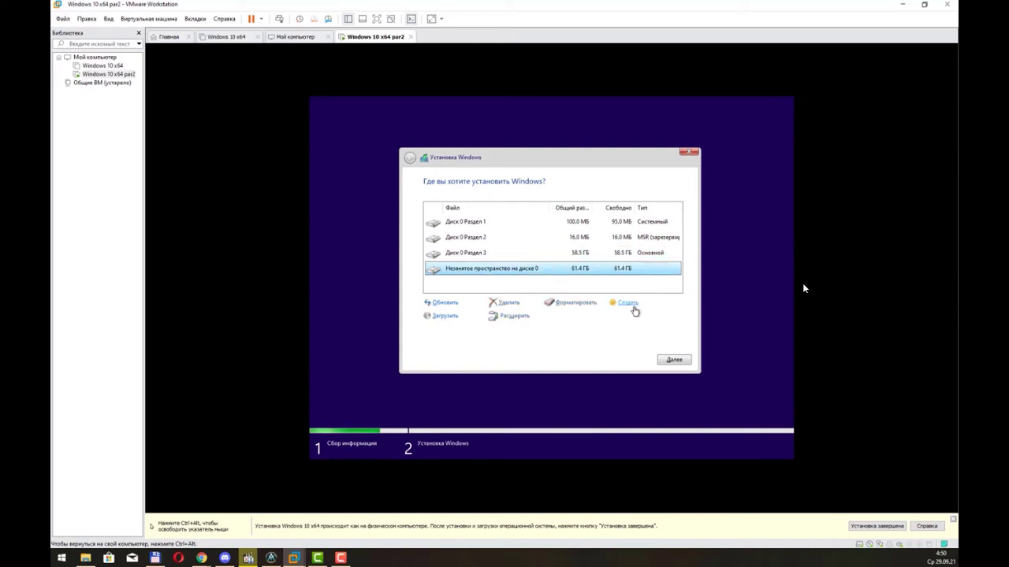
# Create a 62879 MB partition from all the remaining unallocated space on disk 0
pyautogui.click(633, 307)
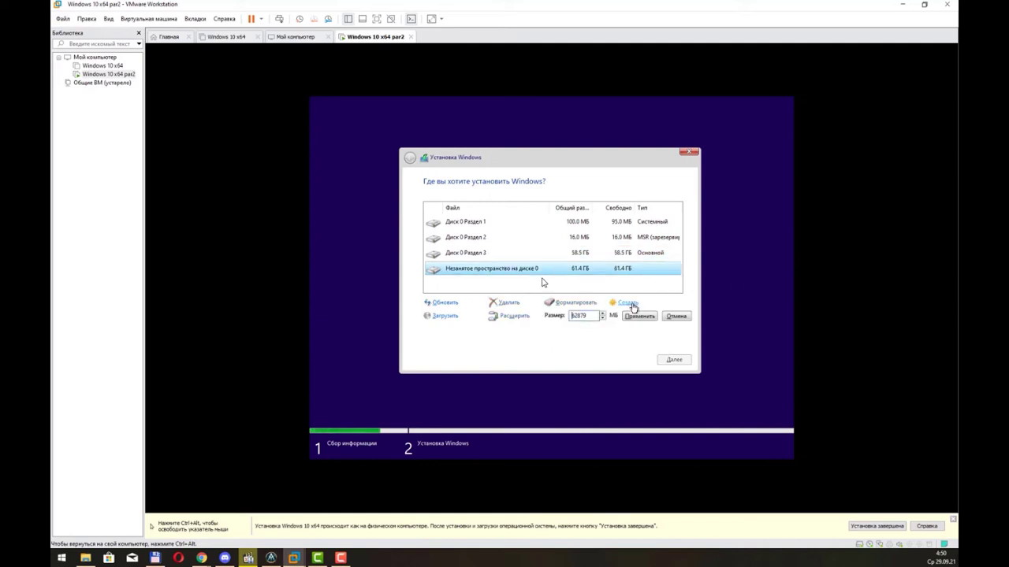
pyautogui.click(636, 317)
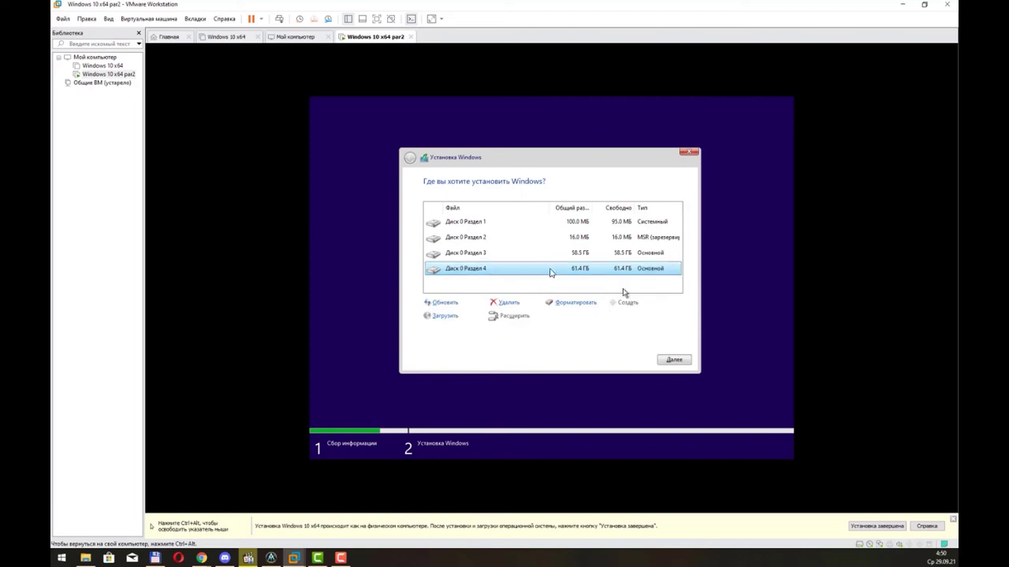
# Go through the partitions of disk 0, choose partition 3 as the installation target and continue
pyautogui.click(594, 256)
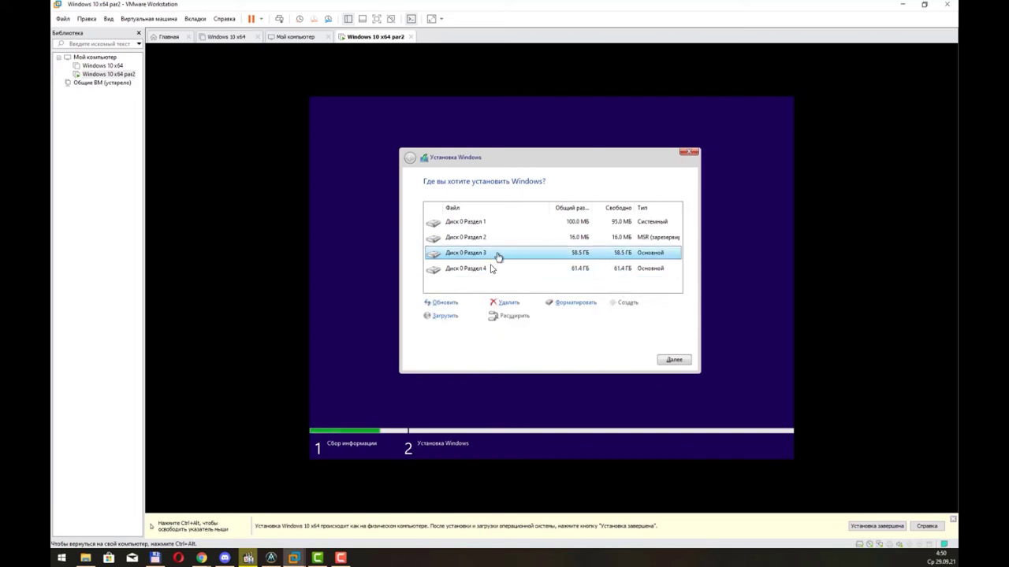
pyautogui.click(470, 226)
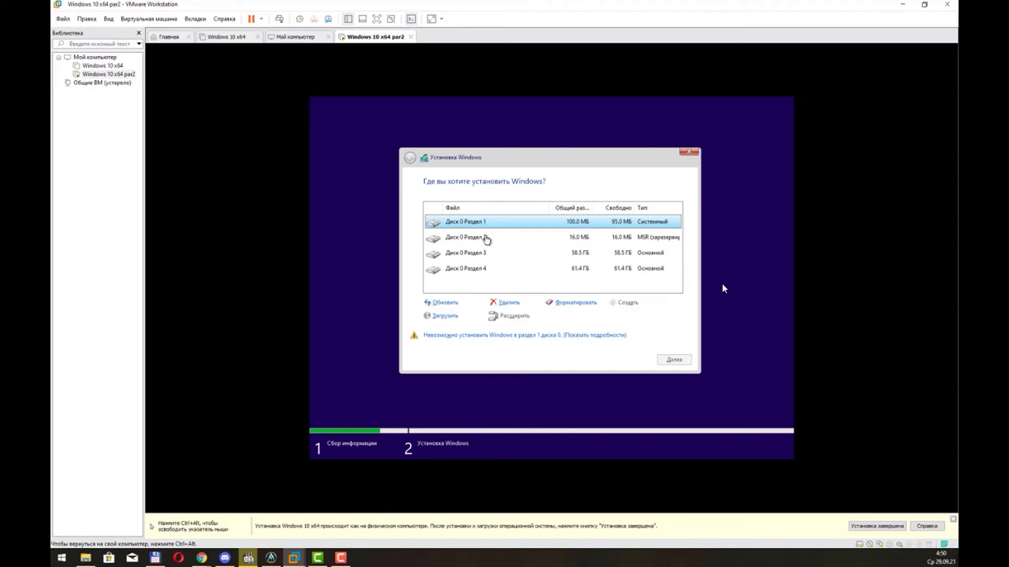
pyautogui.click(486, 239)
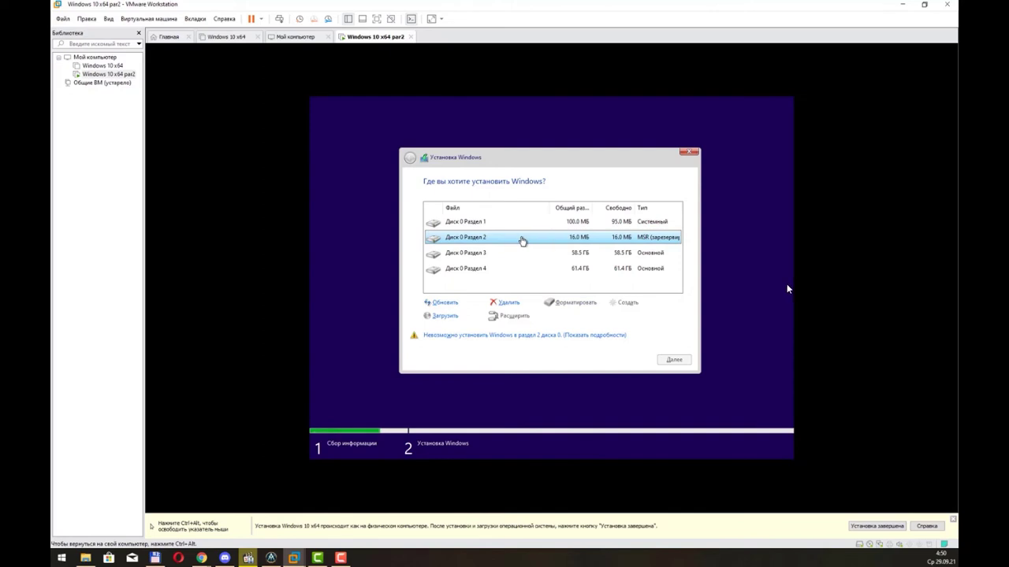
pyautogui.click(509, 254)
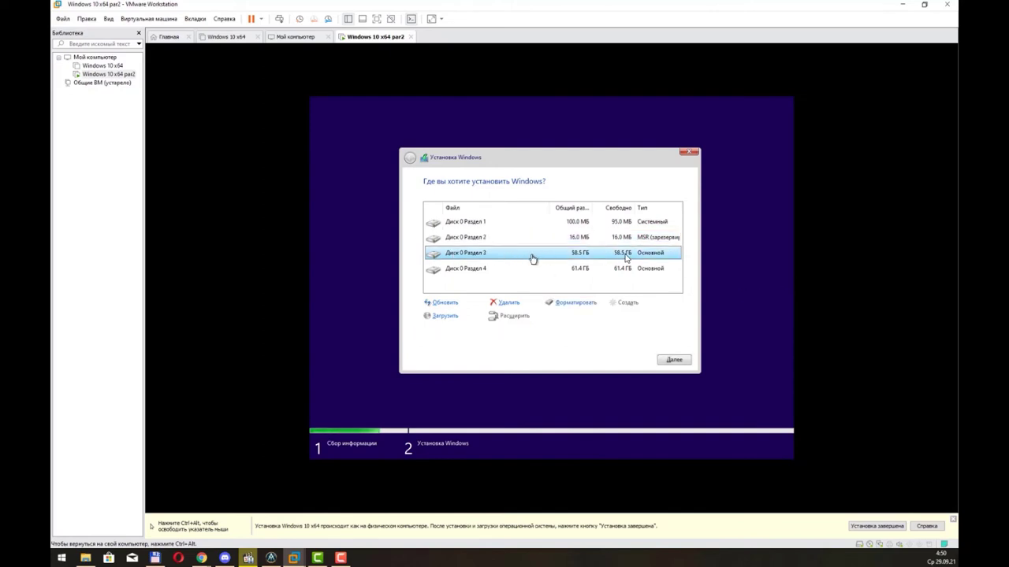
pyautogui.click(511, 271)
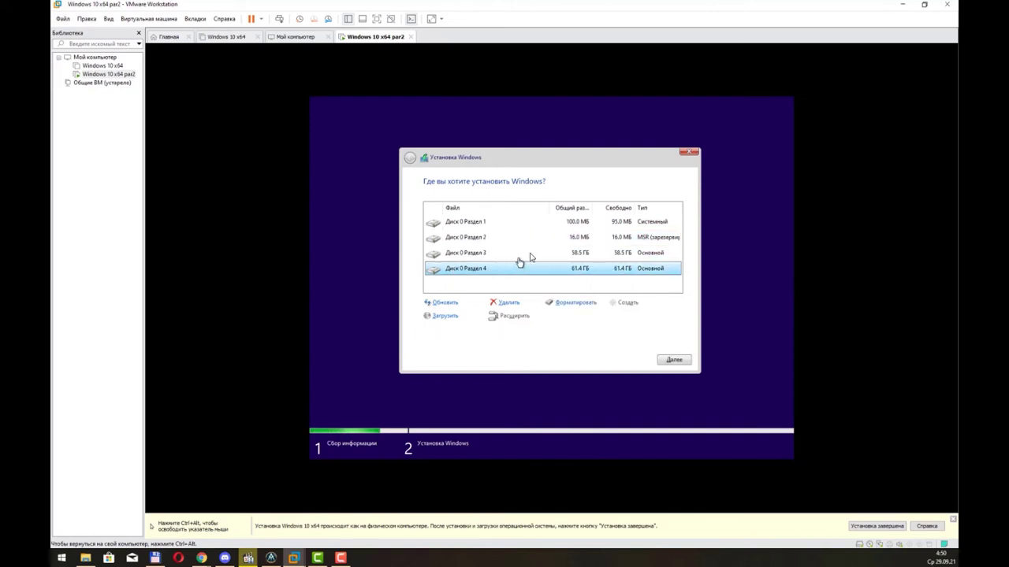
pyautogui.click(516, 256)
pyautogui.click(674, 361)
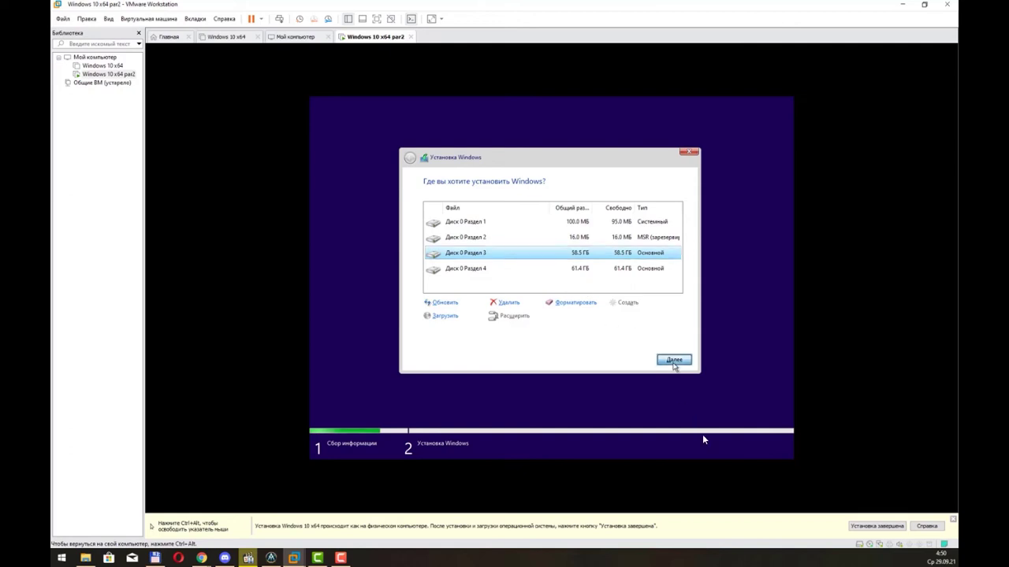
# Set the time zone to (UTC+02:00) Вильнюс, Киев, Рига, София, Таллин, Хельсинки (FLE Standard Time)
pyautogui.click(656, 216)
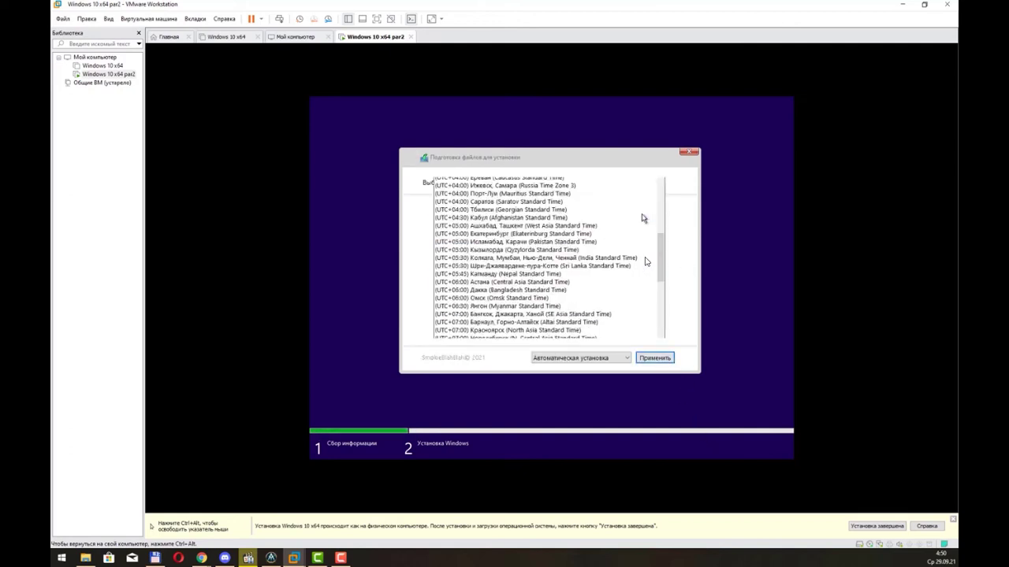
pyautogui.scroll(5, 631, 223)
pyautogui.scroll(2, 626, 216)
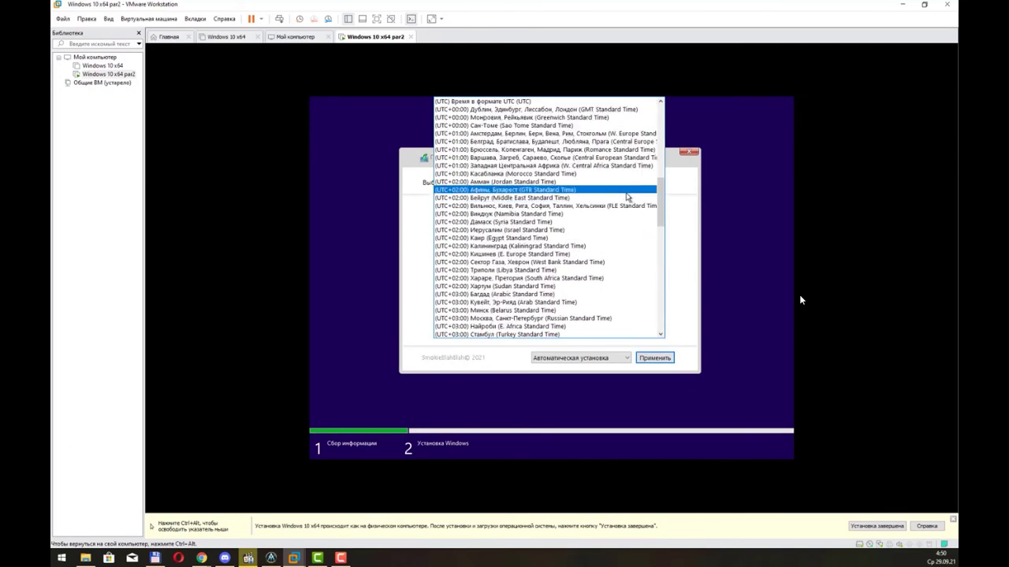
pyautogui.click(619, 211)
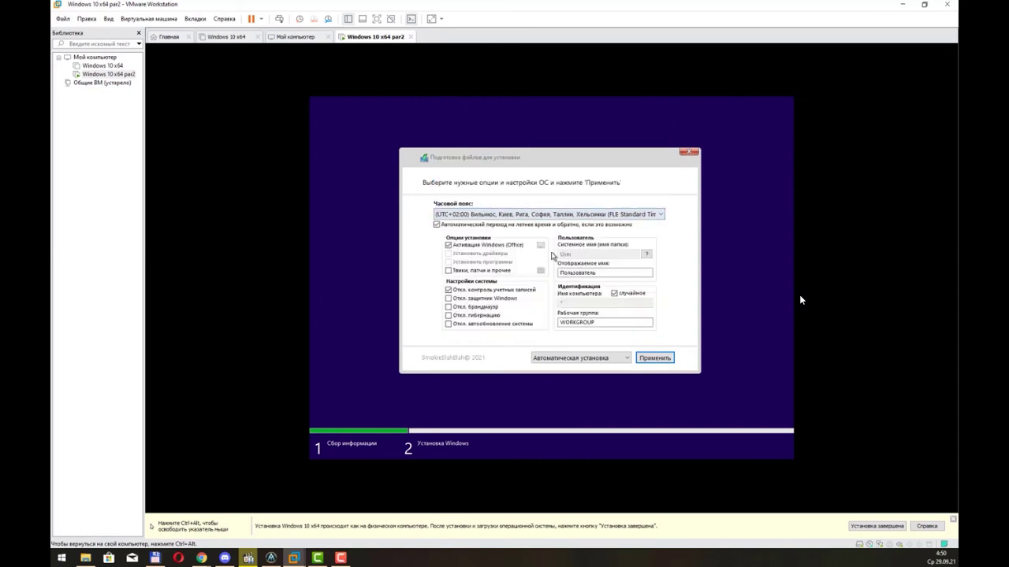
# Enable tweaks and save disabled spying functions, a Windows 7-style Start menu, standard Microsoft games and the registry tweak set
pyautogui.click(509, 273)
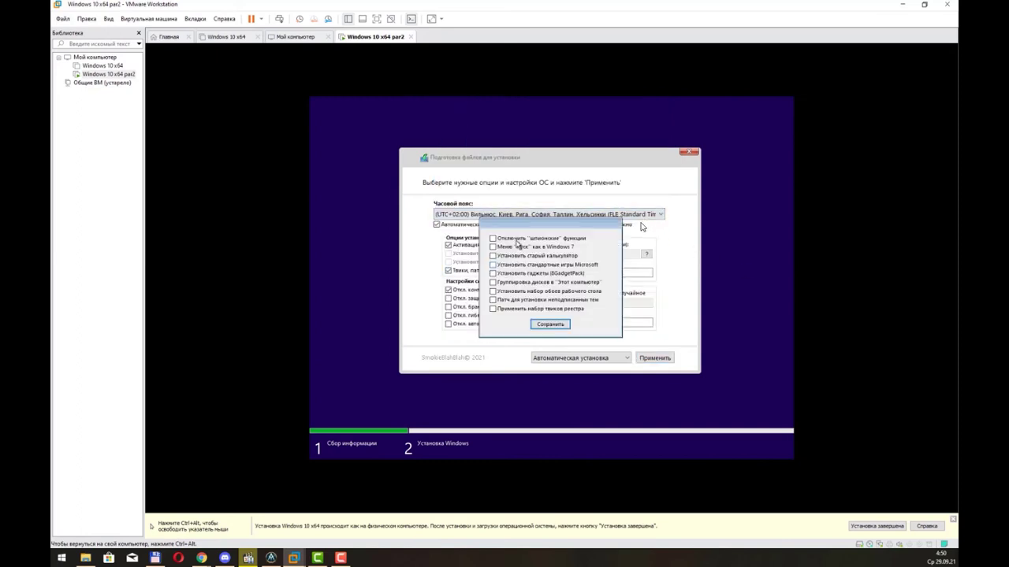
pyautogui.click(512, 239)
pyautogui.click(510, 248)
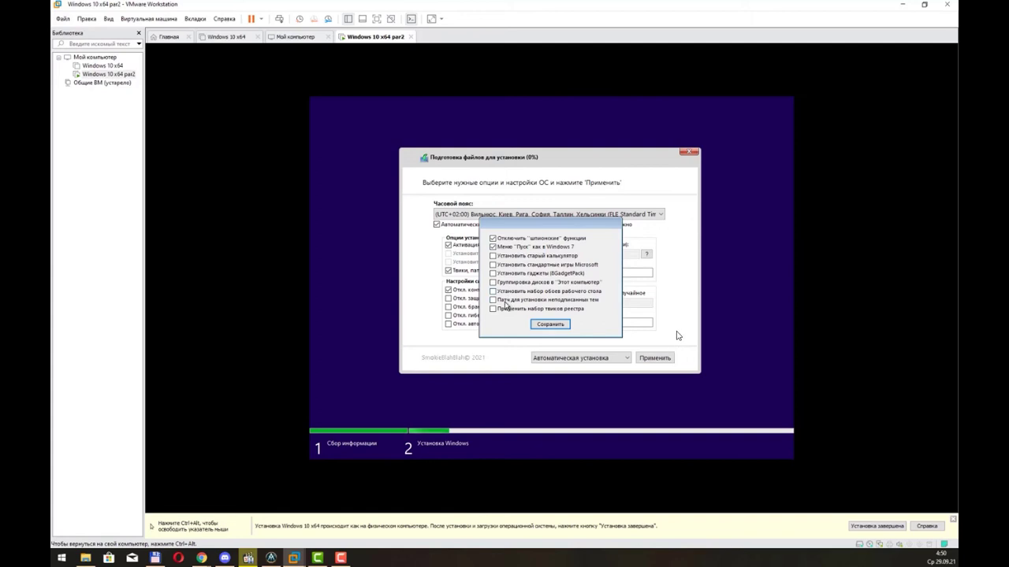
pyautogui.click(505, 266)
pyautogui.click(512, 309)
pyautogui.click(550, 325)
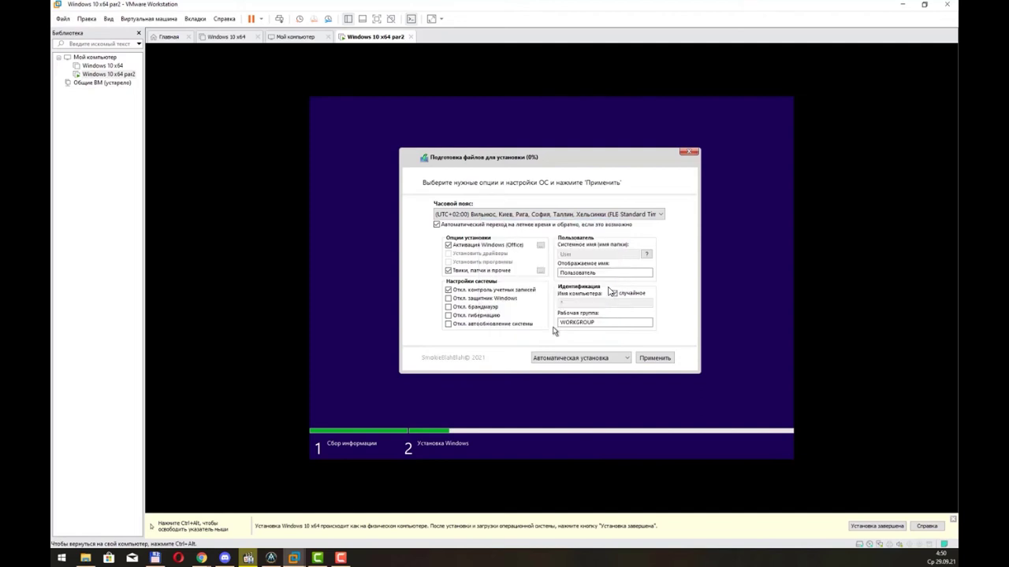
# Disable automatic system updates and set the user's display name to X
pyautogui.click(509, 326)
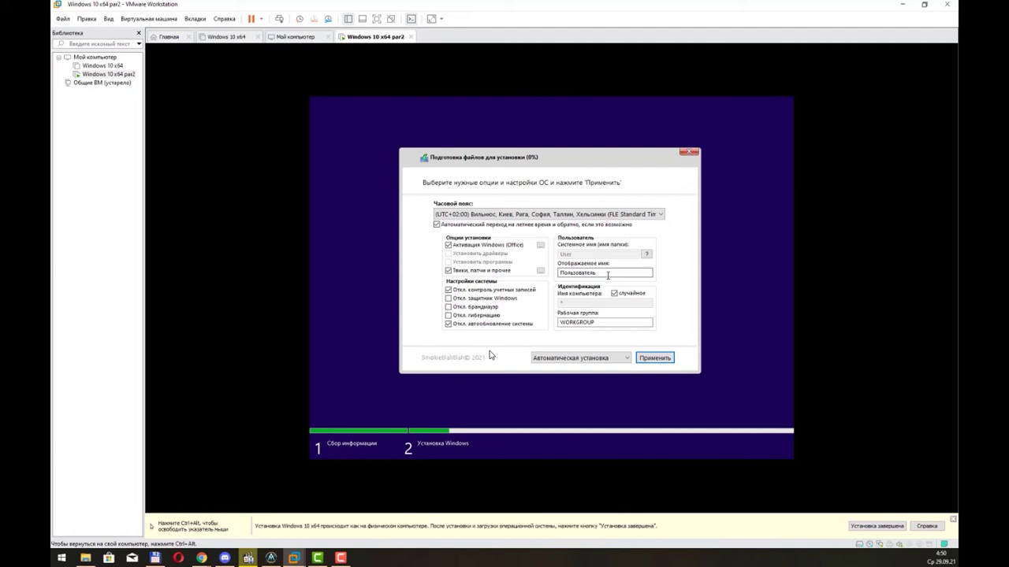
pyautogui.press('space')
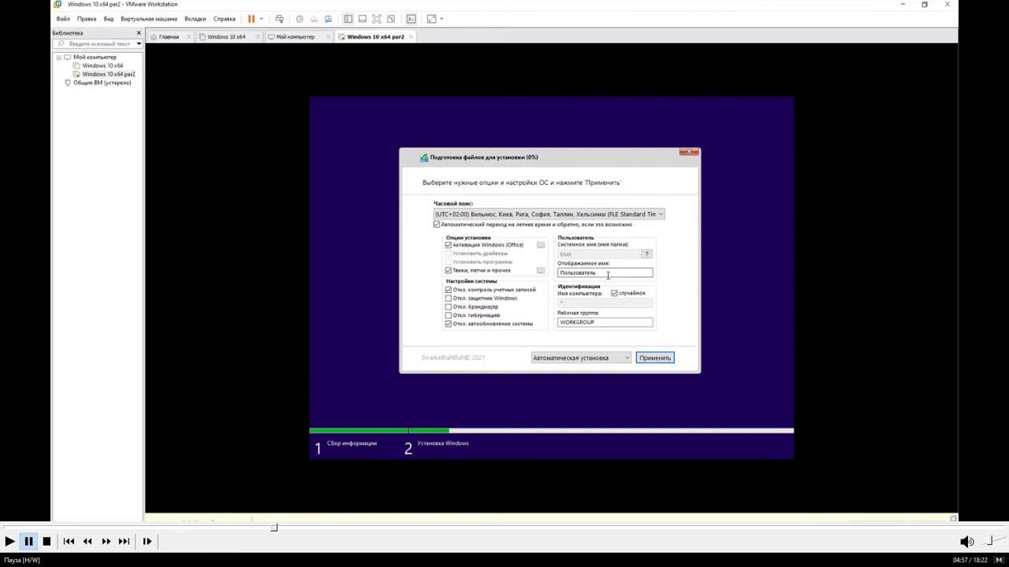
pyautogui.moveTo(608, 275); pyautogui.dragTo(544, 279)
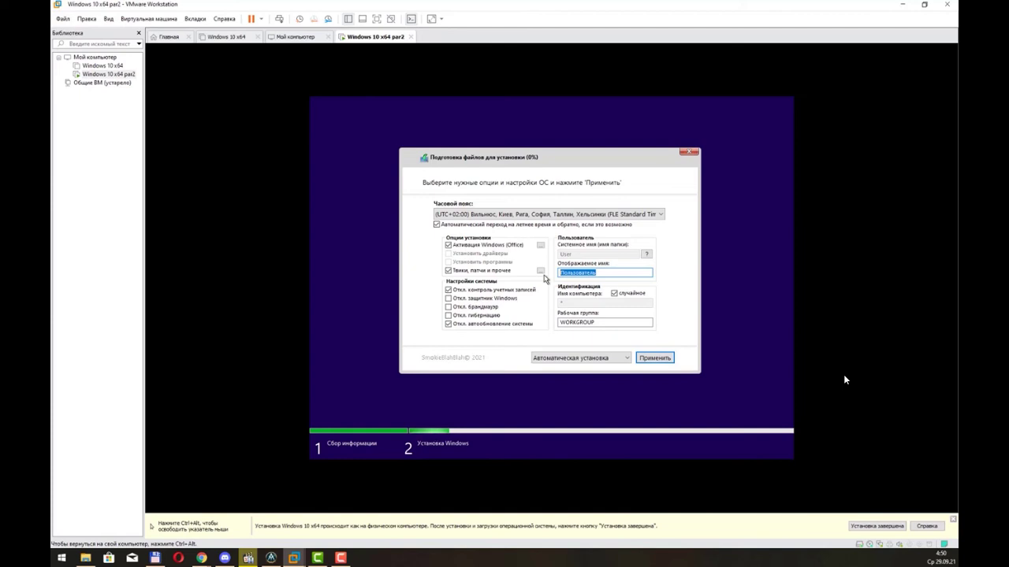
pyautogui.write('X')
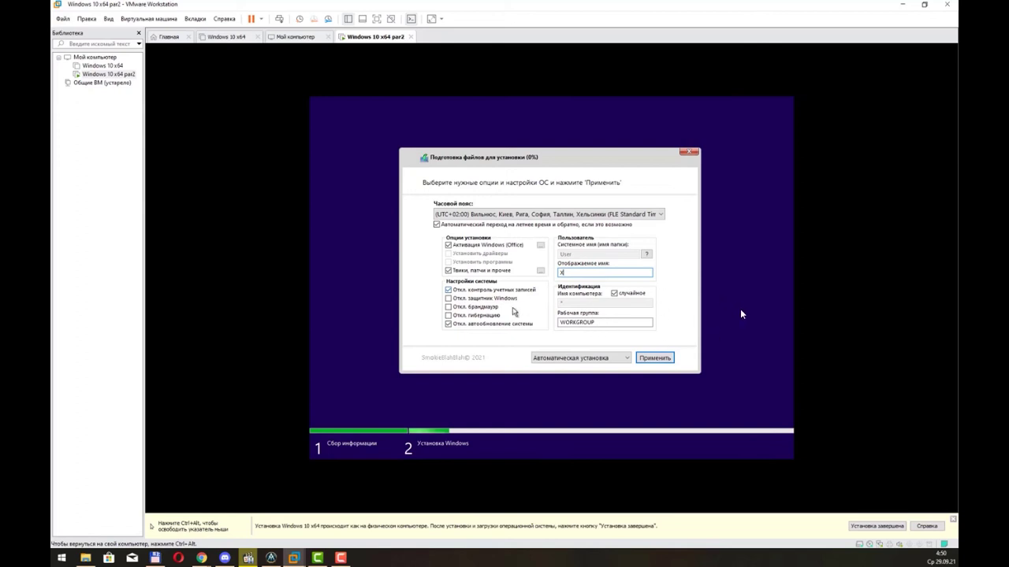
# Disable hibernation, keep the random computer name and apply the options with automatic installation
pyautogui.click(448, 315)
pyautogui.click(613, 292)
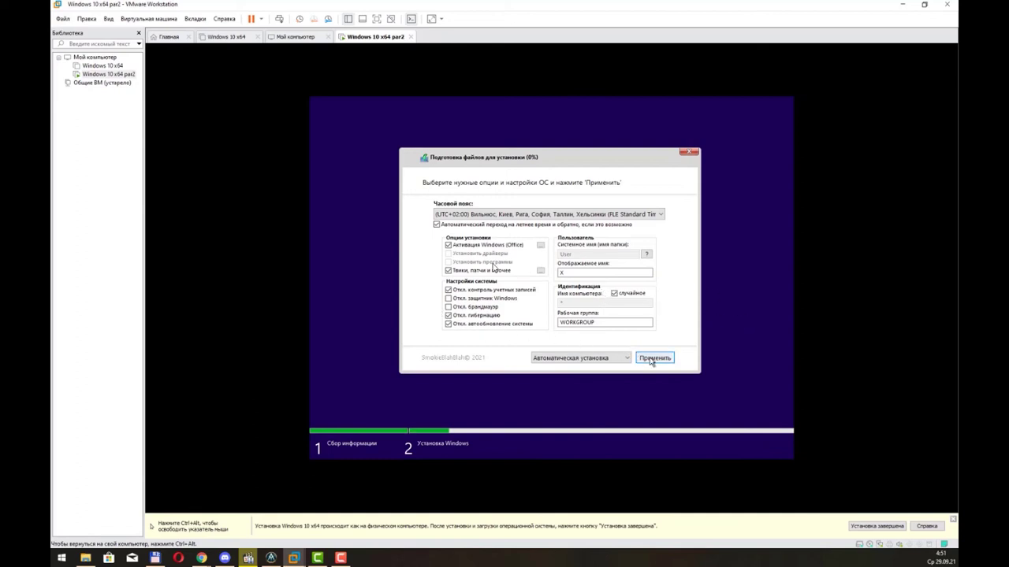
pyautogui.click(652, 360)
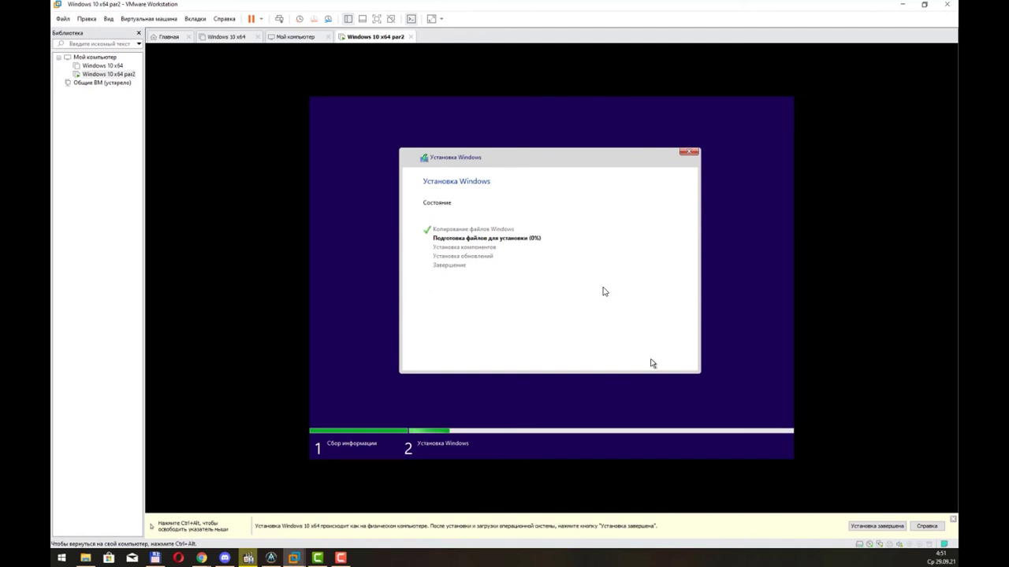
pyautogui.hotkey('ctrl', 'alt')
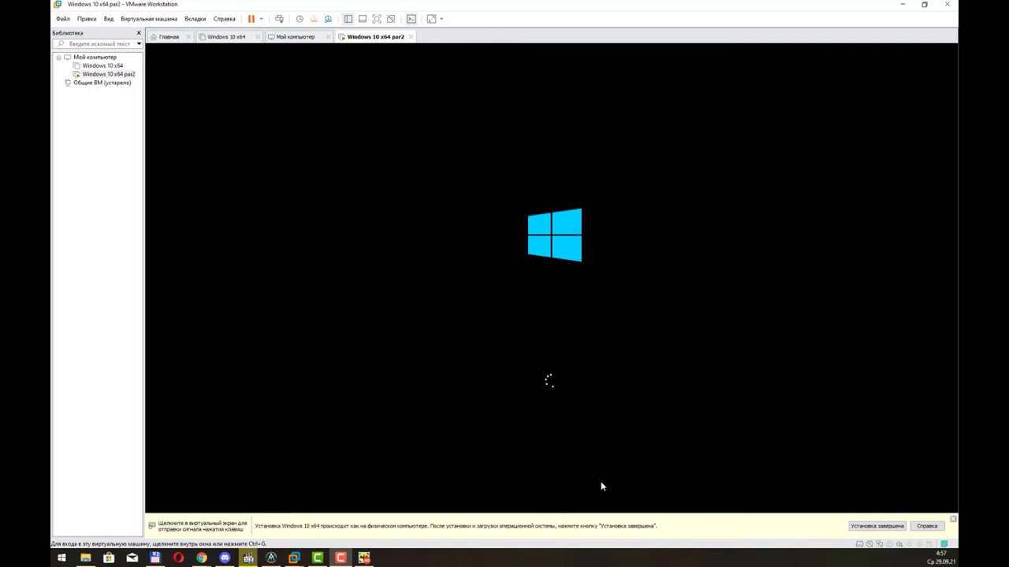
pyautogui.moveTo(394, 527)
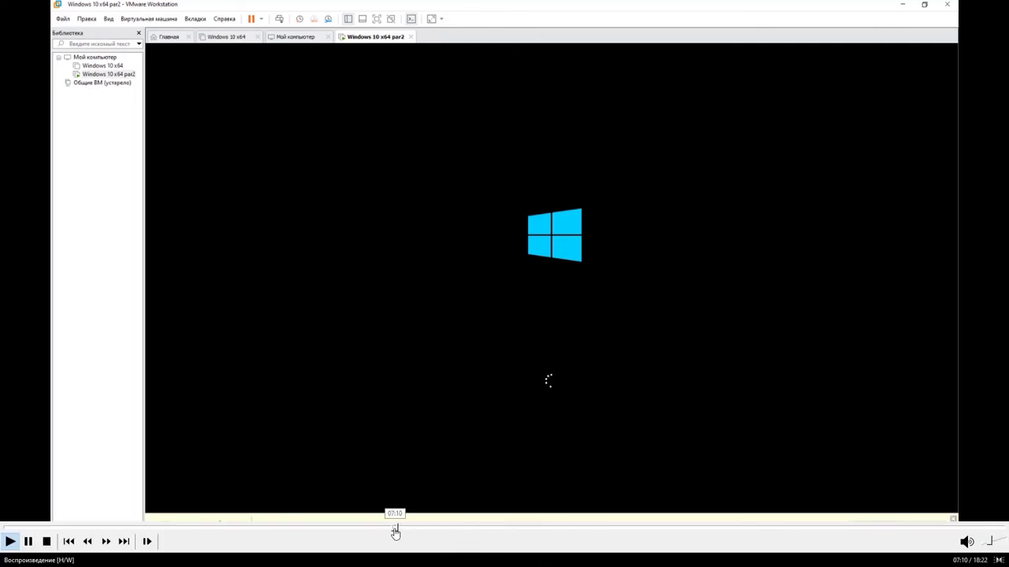
pyautogui.moveTo(393, 530); pyautogui.dragTo(437, 533)
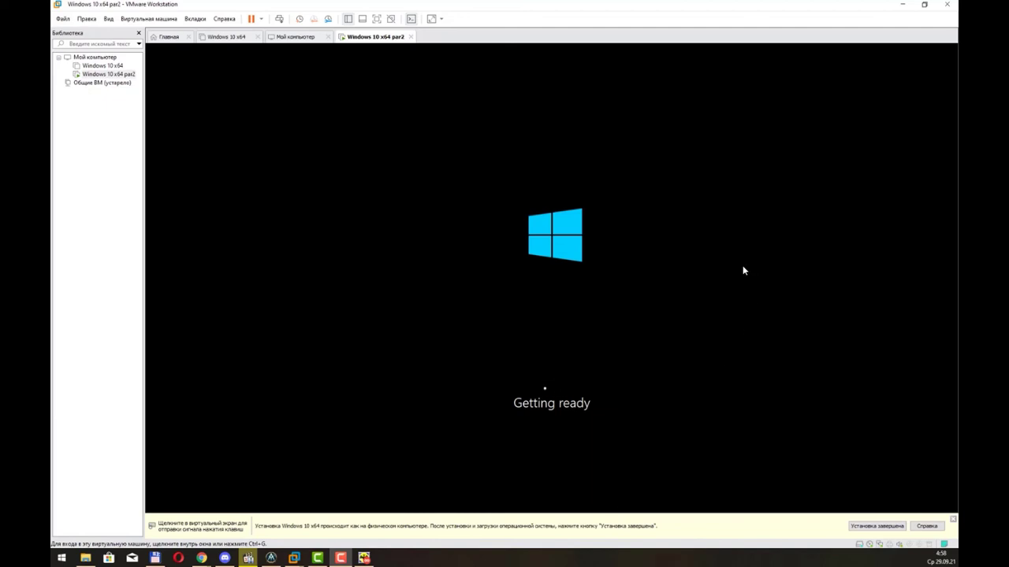
pyautogui.moveTo(499, 537)
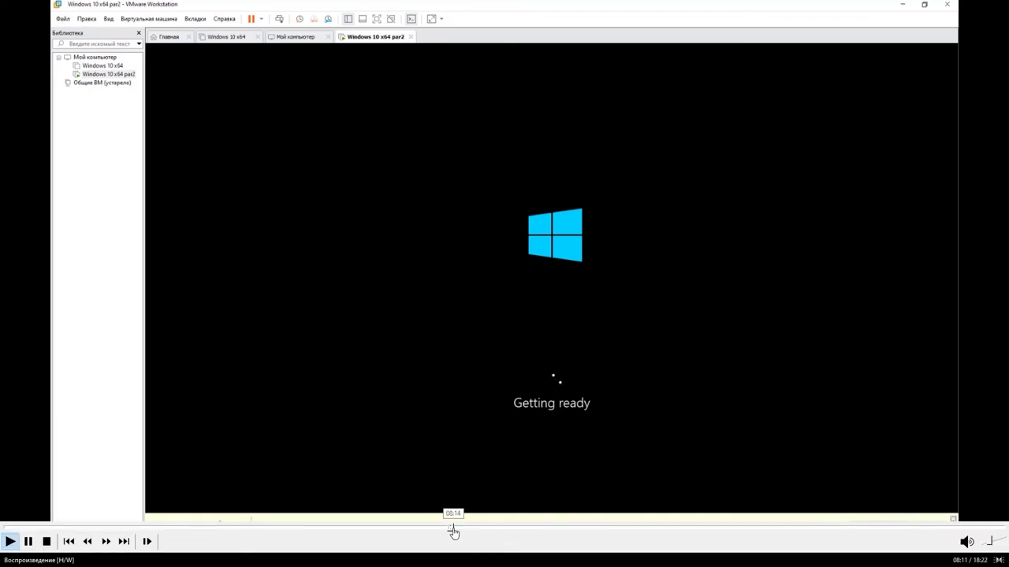
pyautogui.click(459, 533)
pyautogui.moveTo(460, 533); pyautogui.dragTo(503, 528)
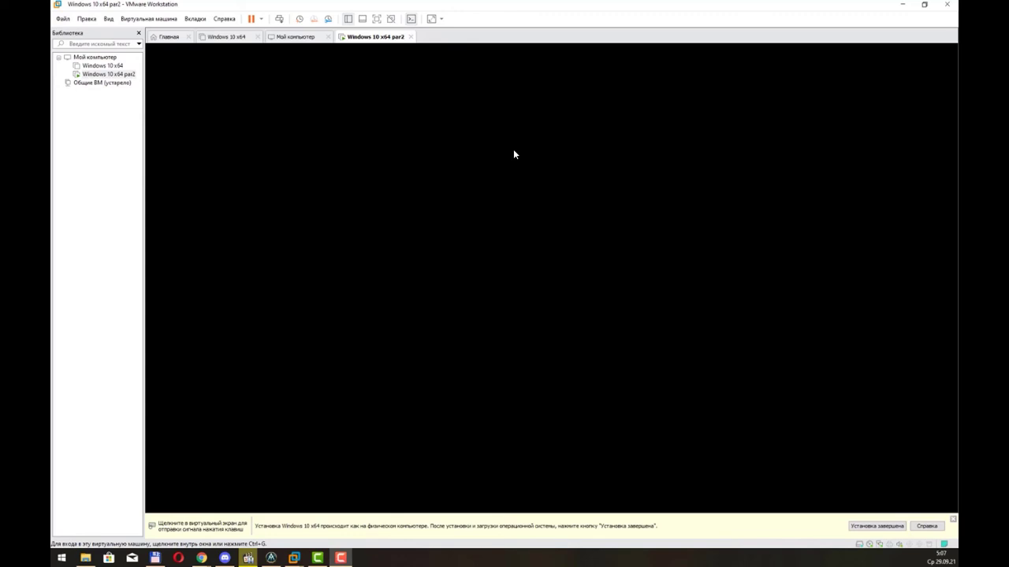
pyautogui.moveTo(628, 541)
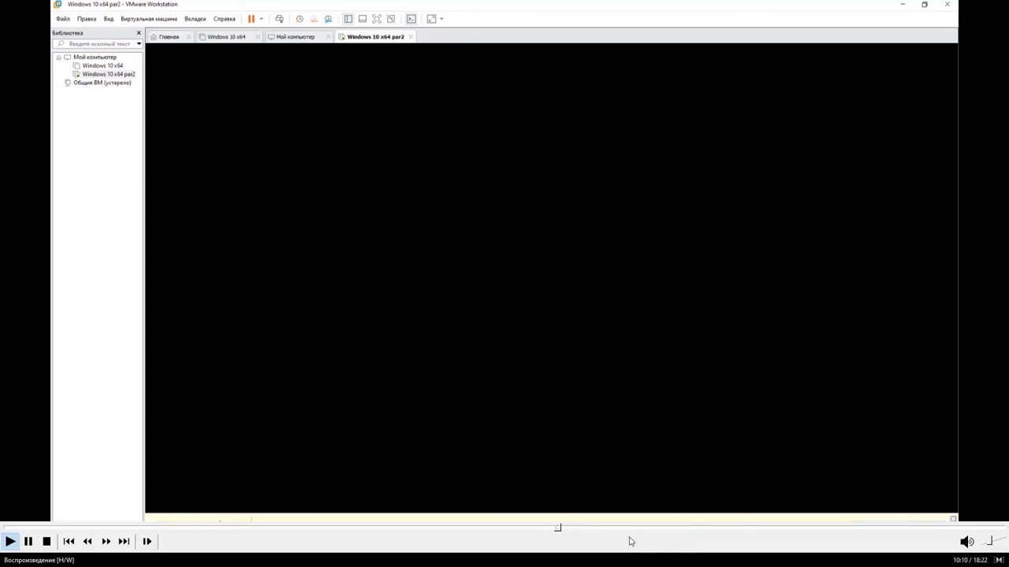
pyautogui.click(565, 527)
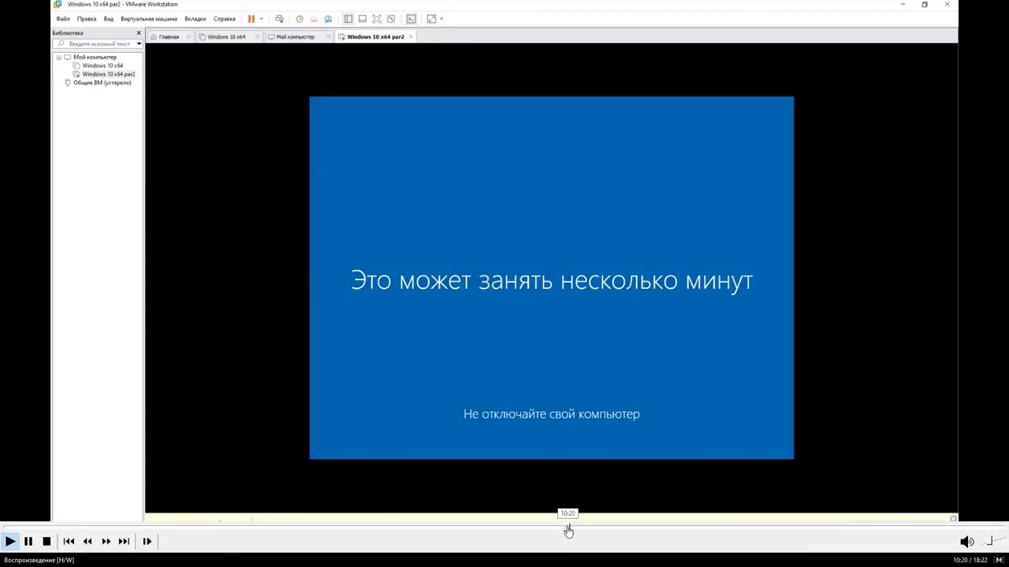
pyautogui.moveTo(567, 532); pyautogui.dragTo(597, 534)
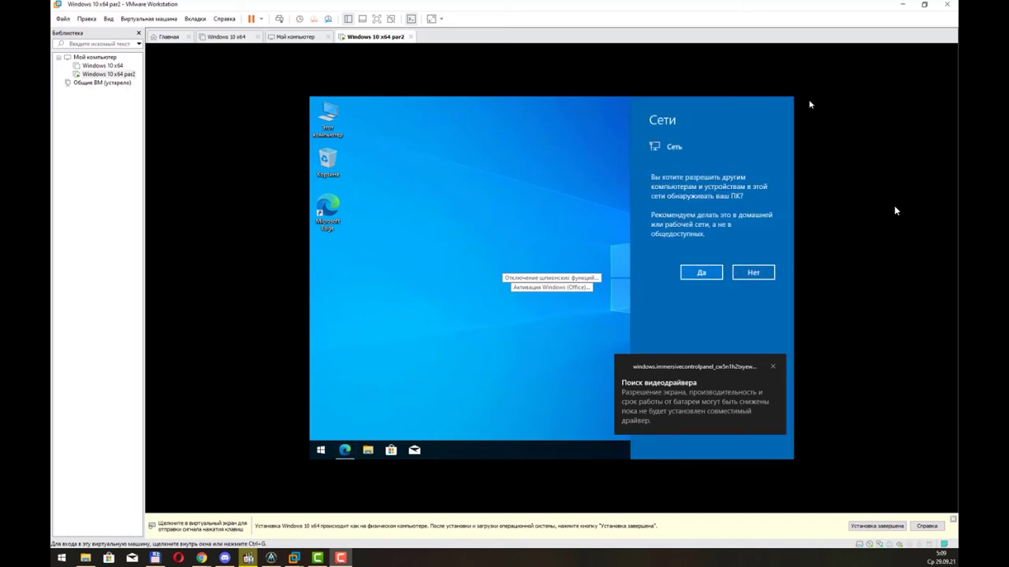
# Decline network discovery for the virtual machine, and dismiss the device notification and the Microsoft Edge offer
pyautogui.click(763, 273)
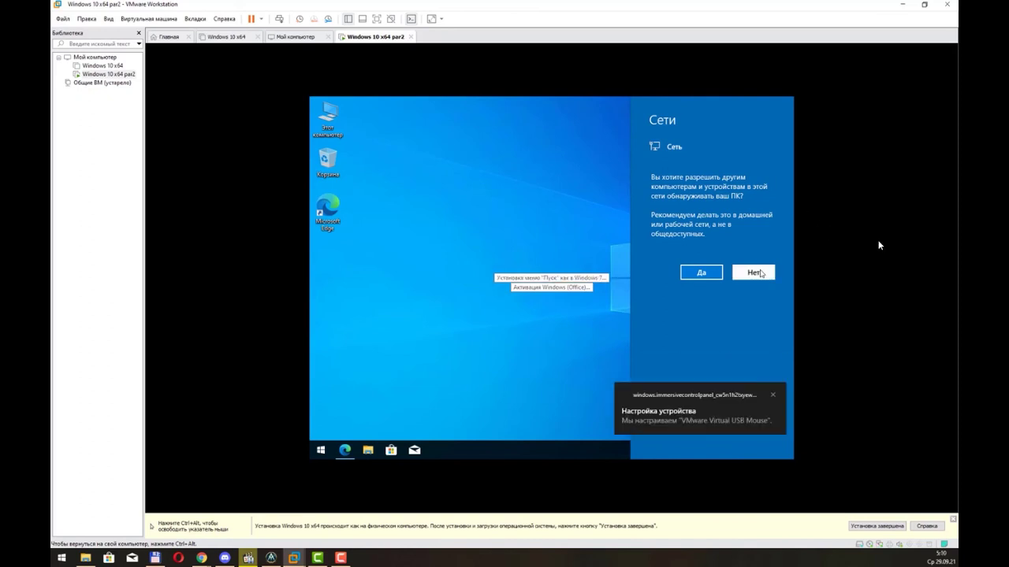
pyautogui.click(753, 273)
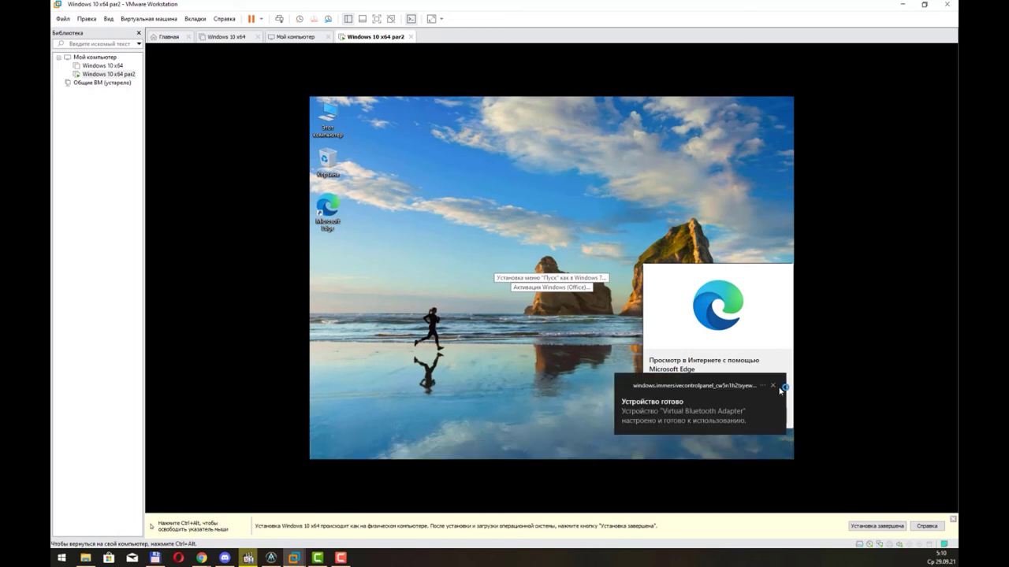
pyautogui.click(774, 385)
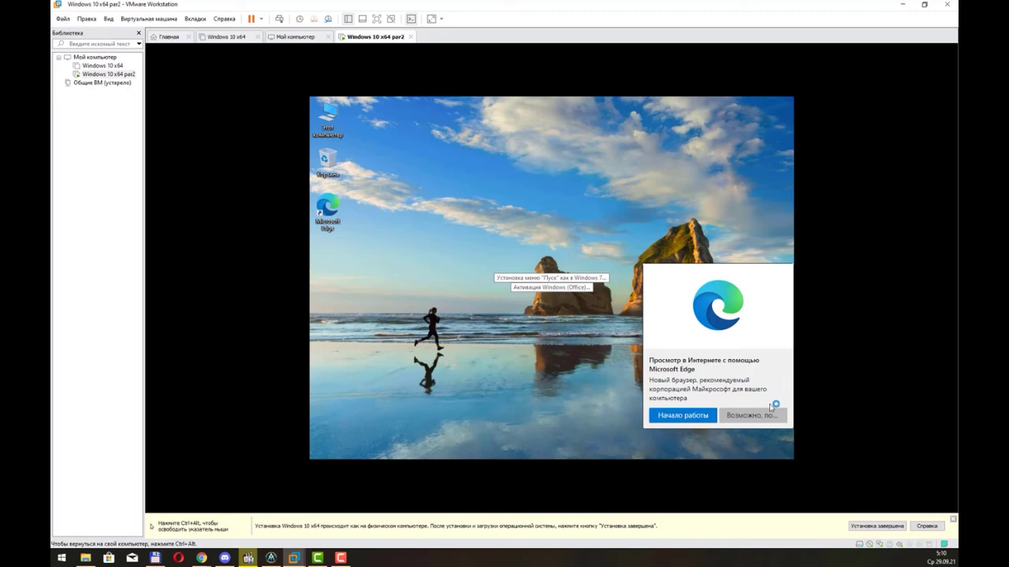
pyautogui.click(768, 414)
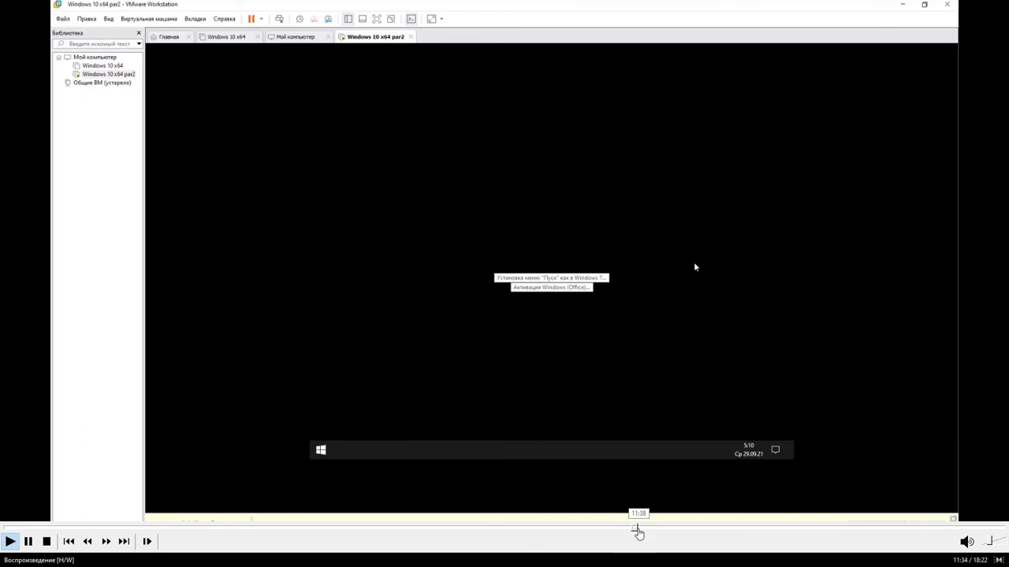
pyautogui.click(639, 533)
pyautogui.click(646, 533)
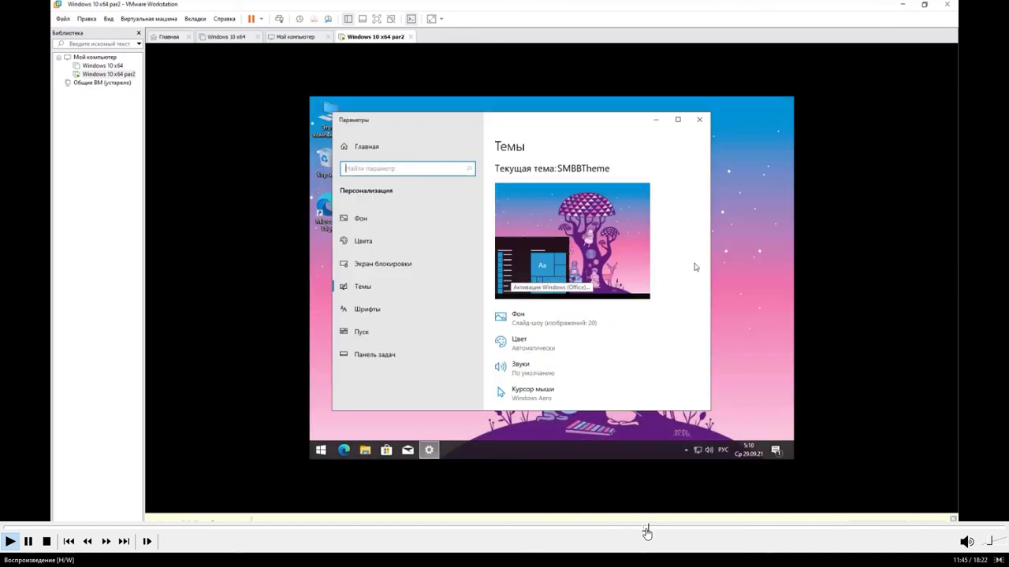
pyautogui.click(639, 532)
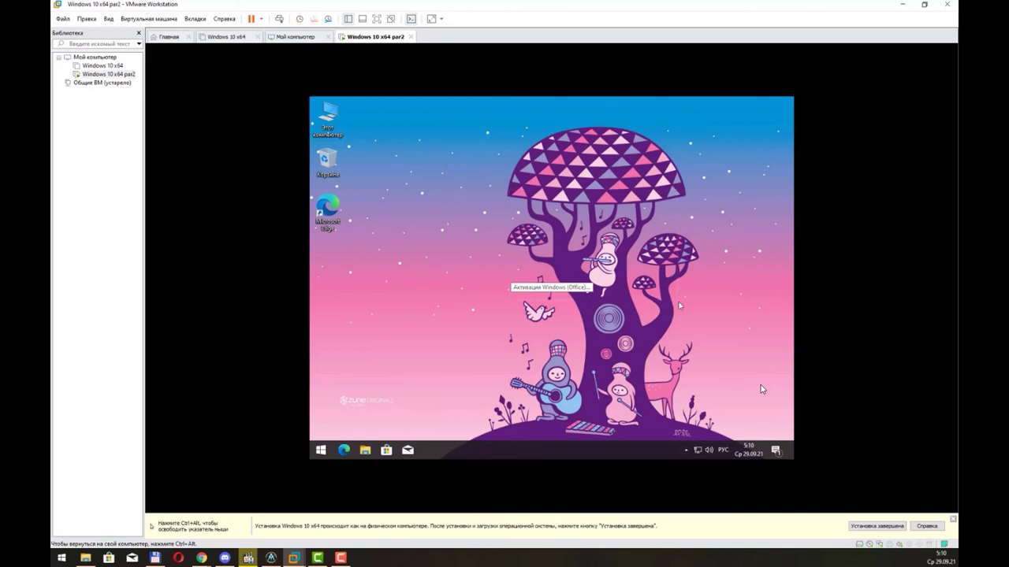
# Check the hidden tray icons and the notification center, opening the video driver notification and closing the resulting Settings window
pyautogui.click(321, 451)
pyautogui.click(321, 451)
pyautogui.click(321, 451)
pyautogui.click(320, 451)
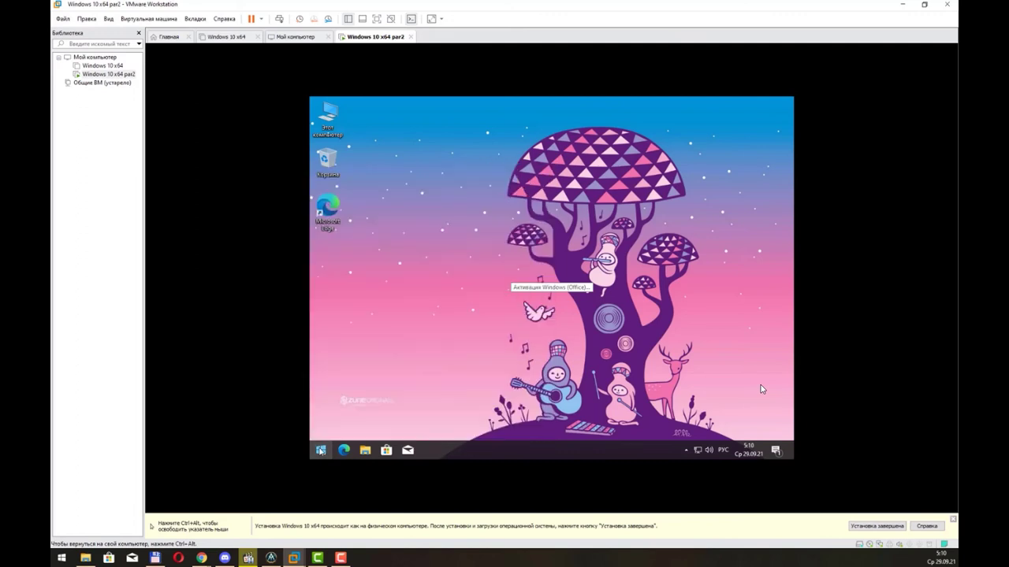
pyautogui.click(684, 450)
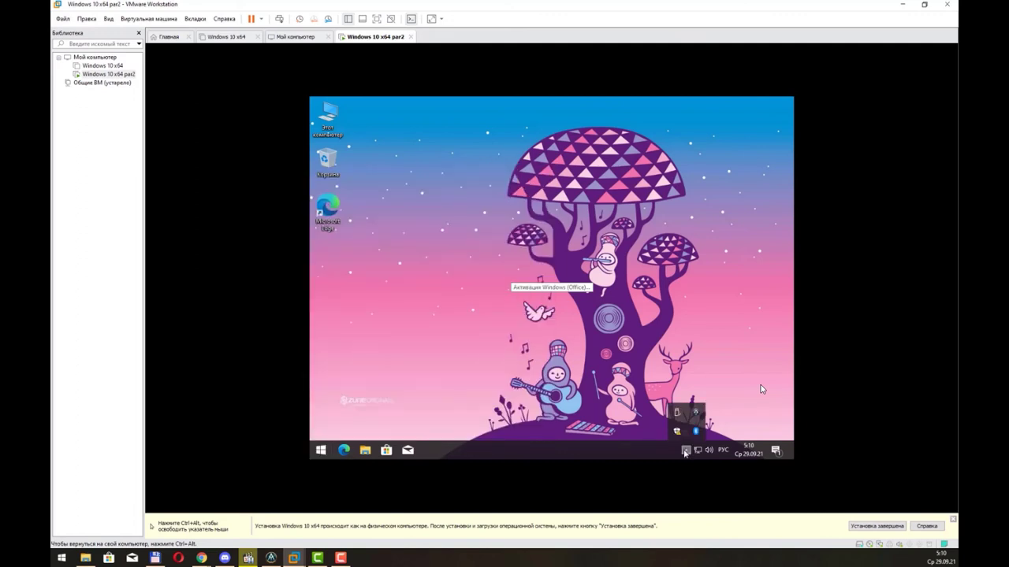
pyautogui.click(684, 451)
pyautogui.click(777, 452)
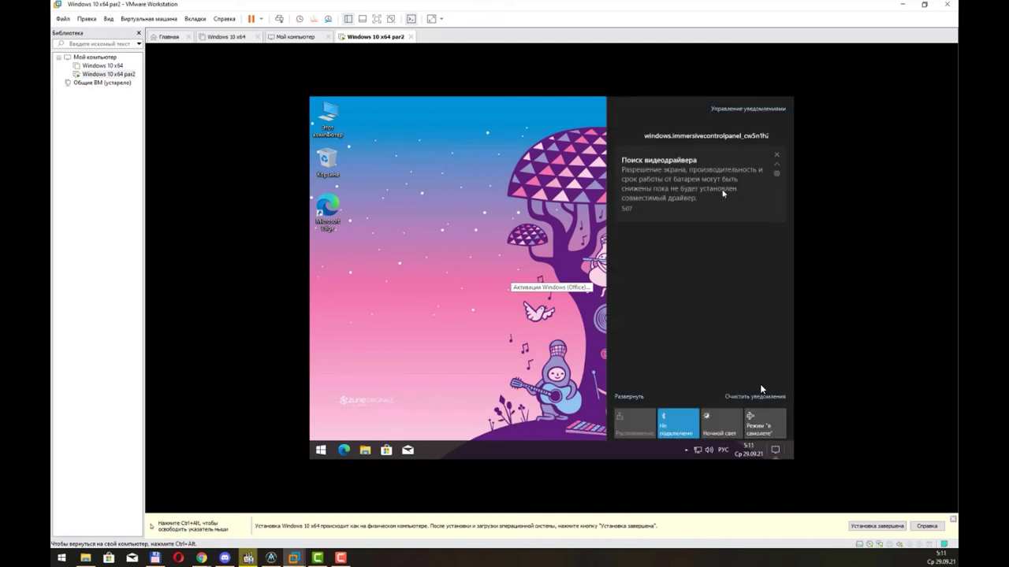
pyautogui.click(723, 193)
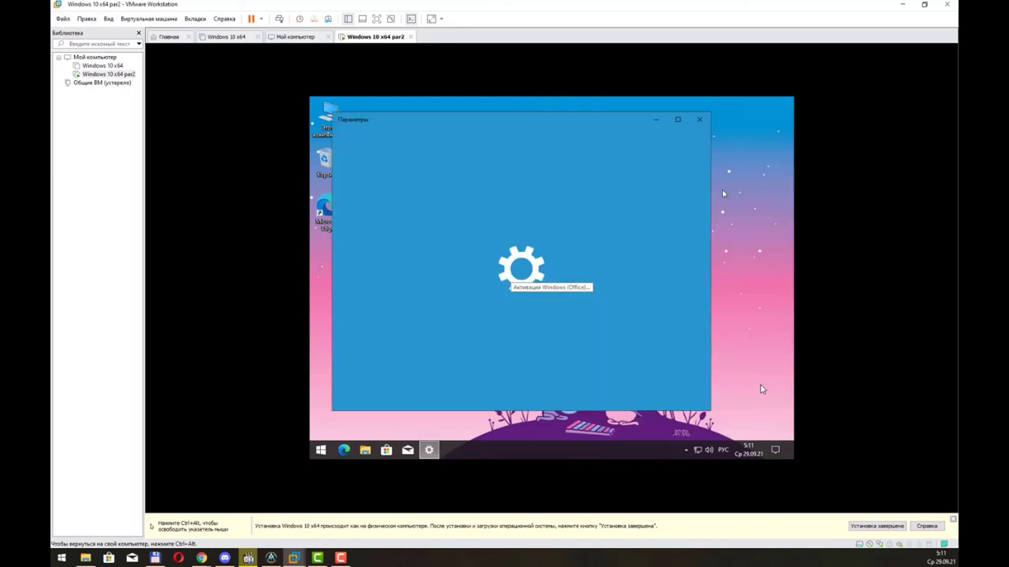
pyautogui.click(697, 122)
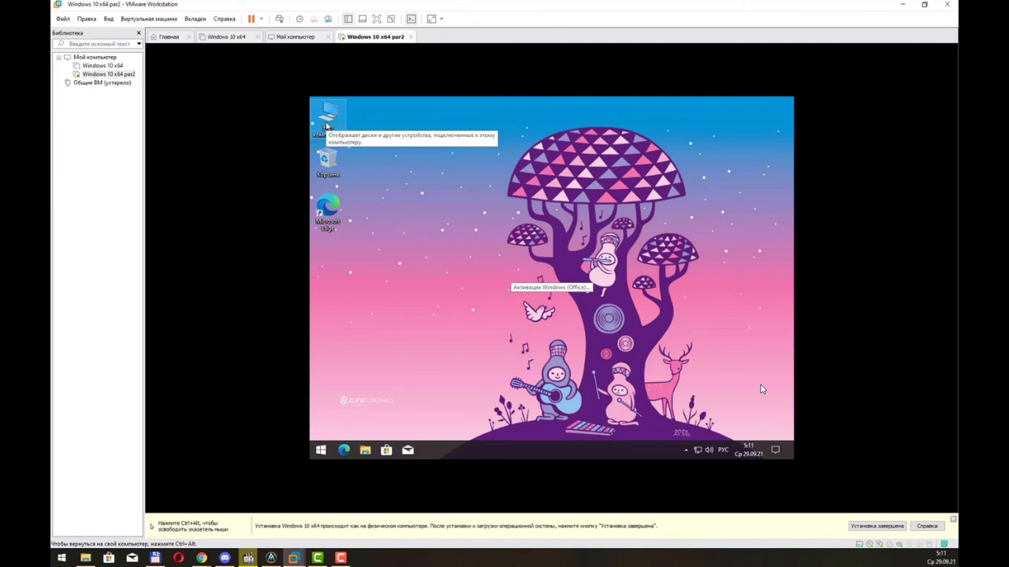
# Open Computer Management for this PC and inspect the Disk 0 partitions and the DVD volume in Disk Management
pyautogui.rightClick(326, 123)
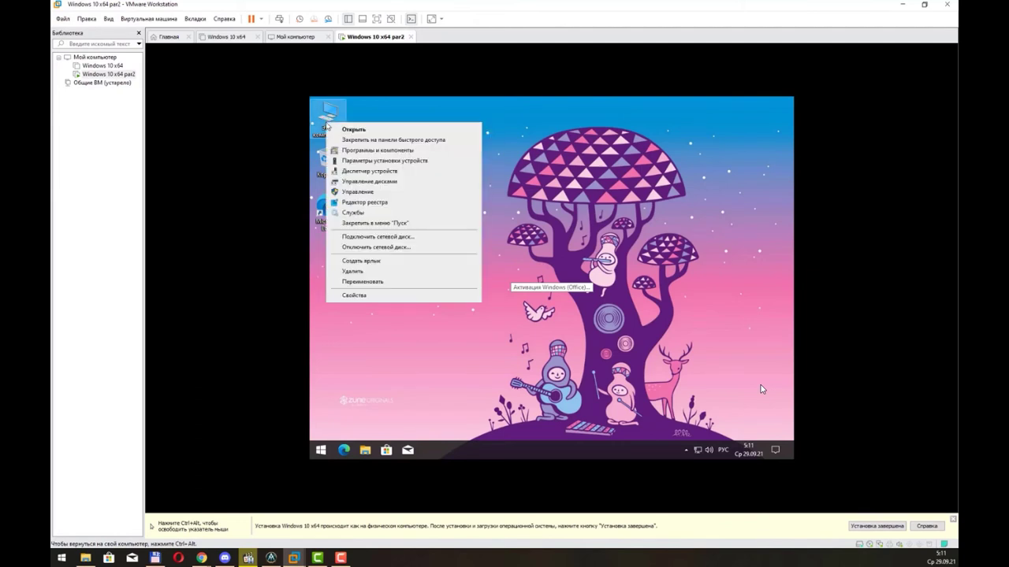
pyautogui.click(380, 194)
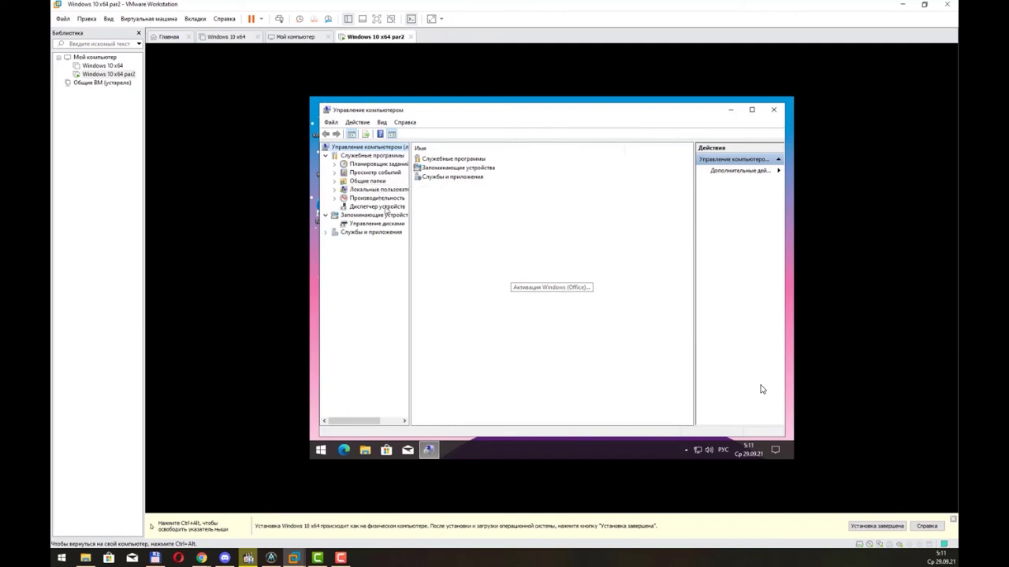
pyautogui.click(383, 225)
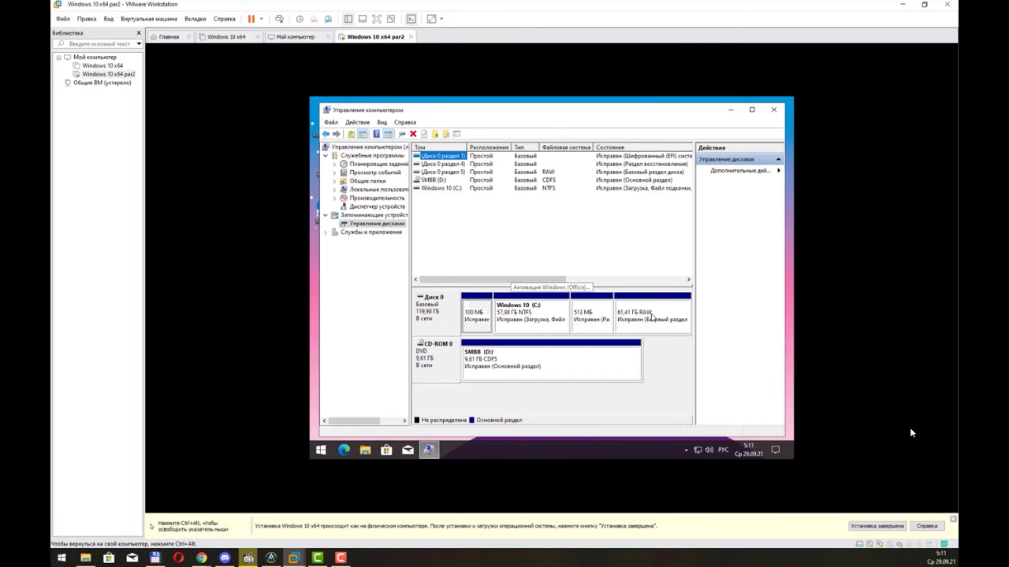
pyautogui.click(651, 317)
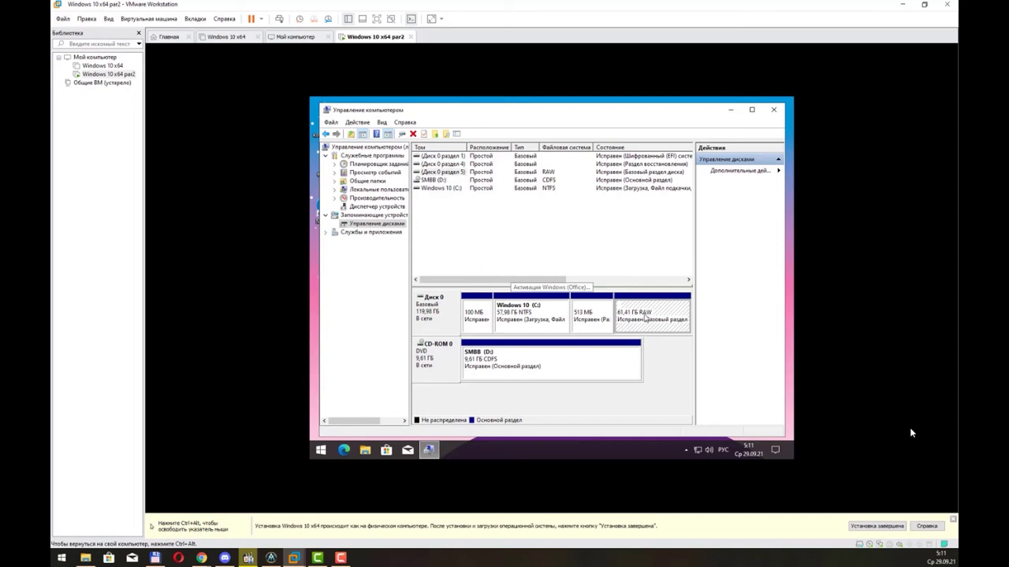
pyautogui.click(535, 319)
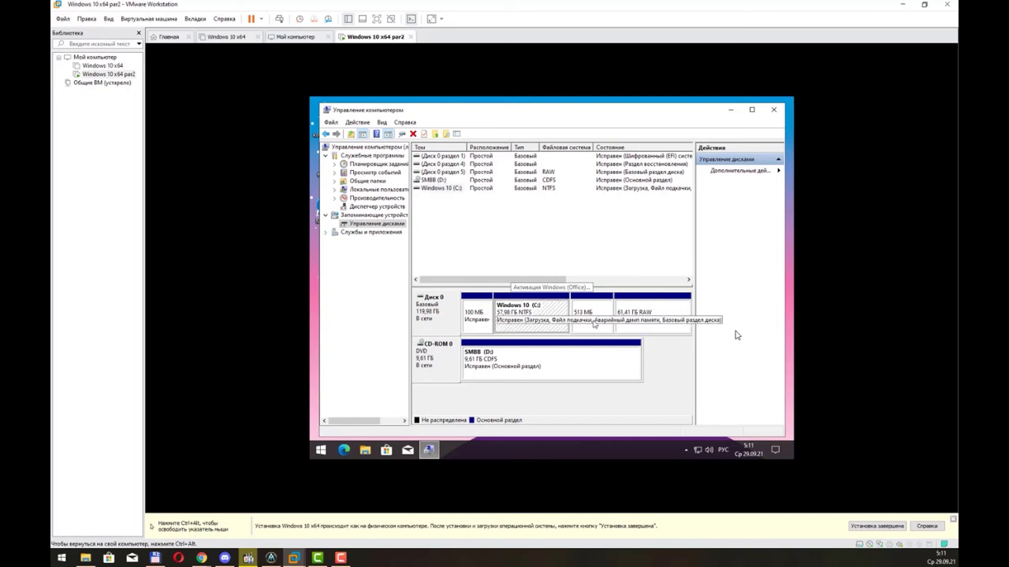
pyautogui.click(631, 323)
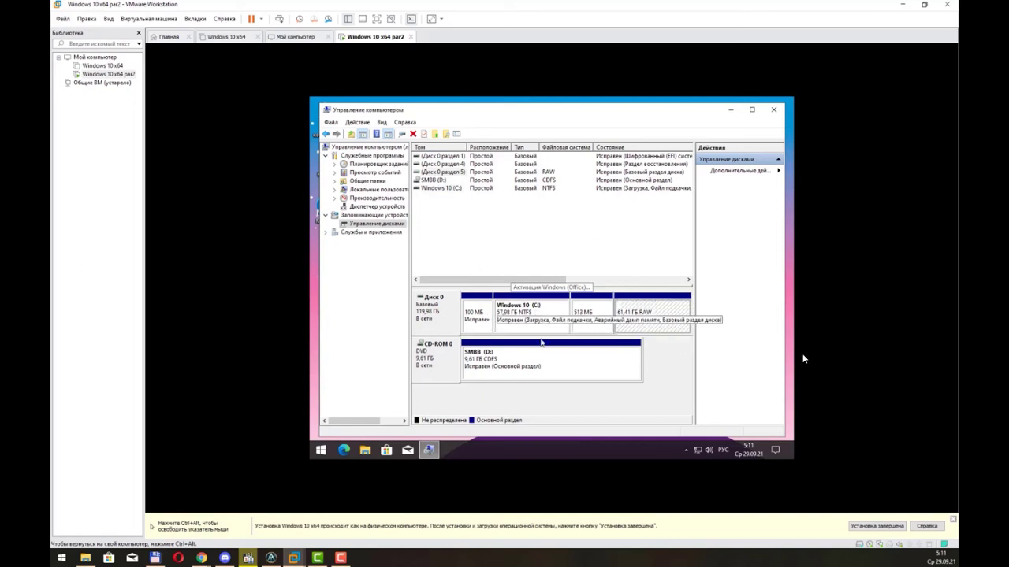
pyautogui.click(527, 363)
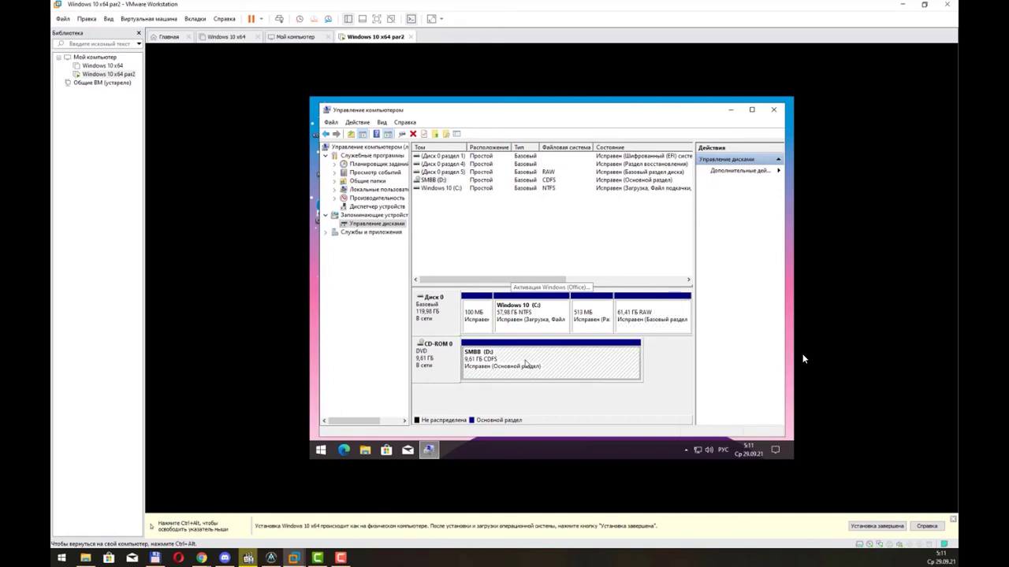
# Examine the display adapter in a maximized Device Manager view, then close Computer Management
pyautogui.click(391, 207)
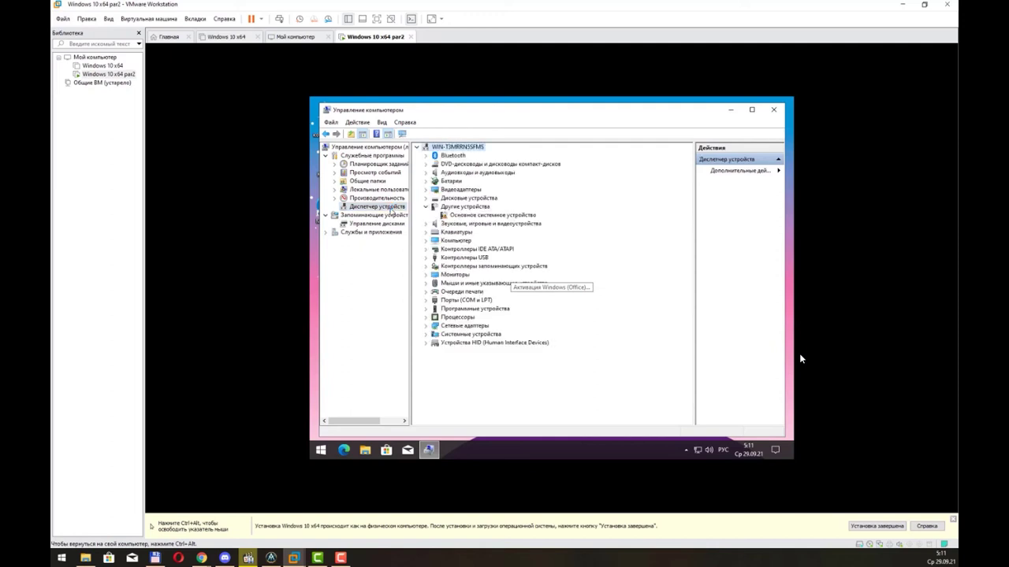
pyautogui.click(752, 109)
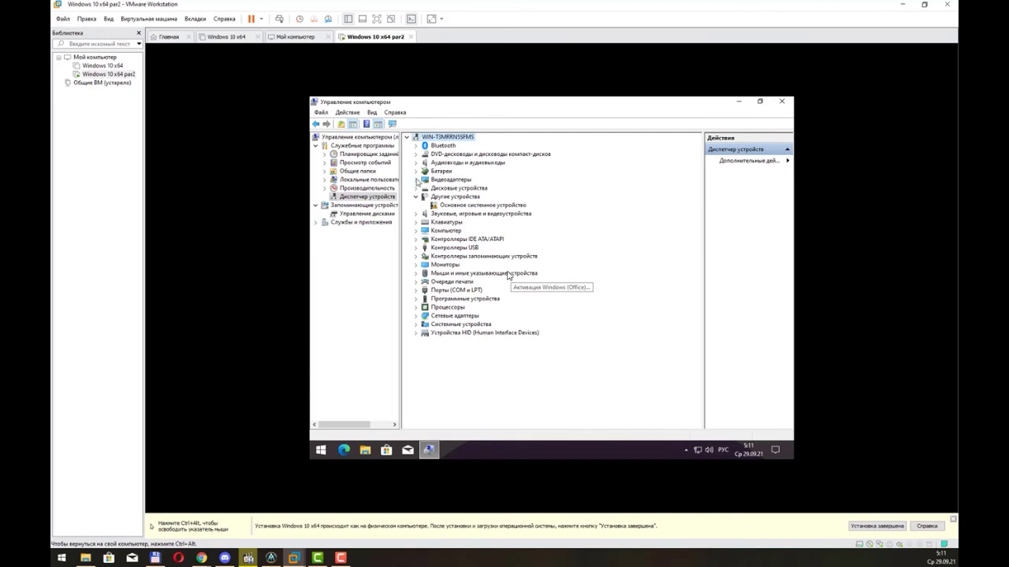
pyautogui.click(416, 180)
pyautogui.click(473, 189)
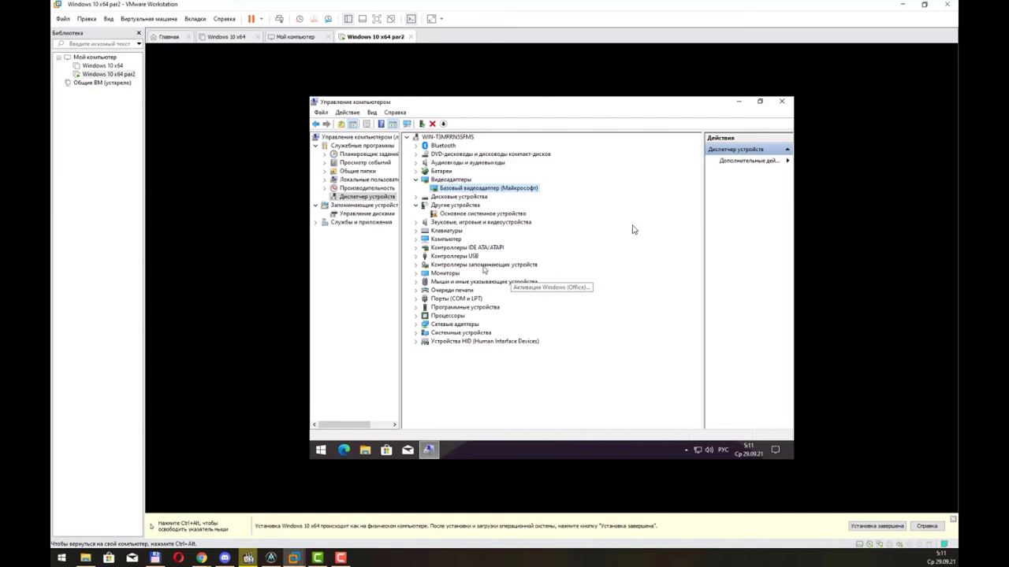
pyautogui.click(789, 103)
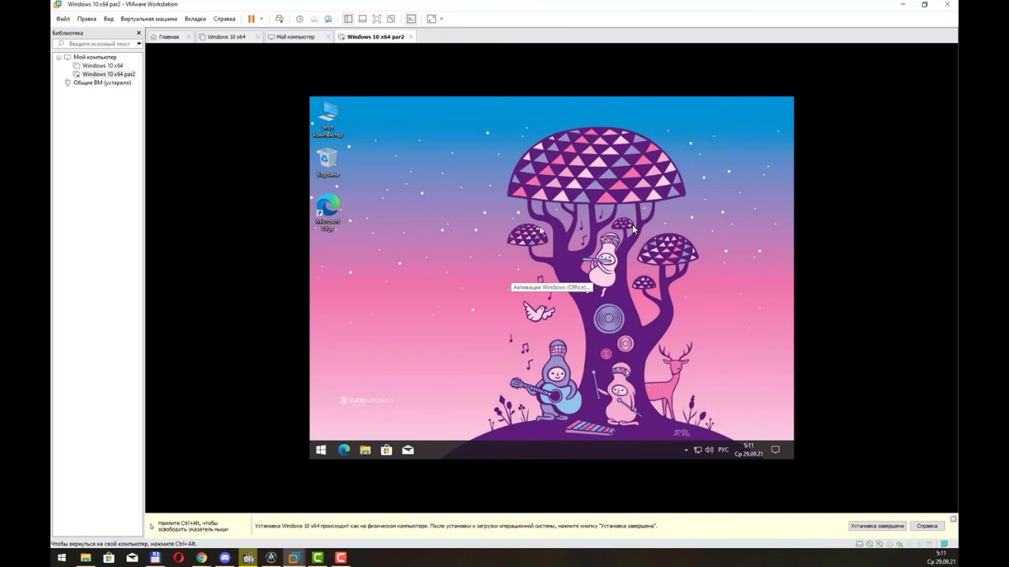
# View this PC's device specifications and open Task Manager in detailed, maximized form on the CPU performance page
pyautogui.rightClick(328, 118)
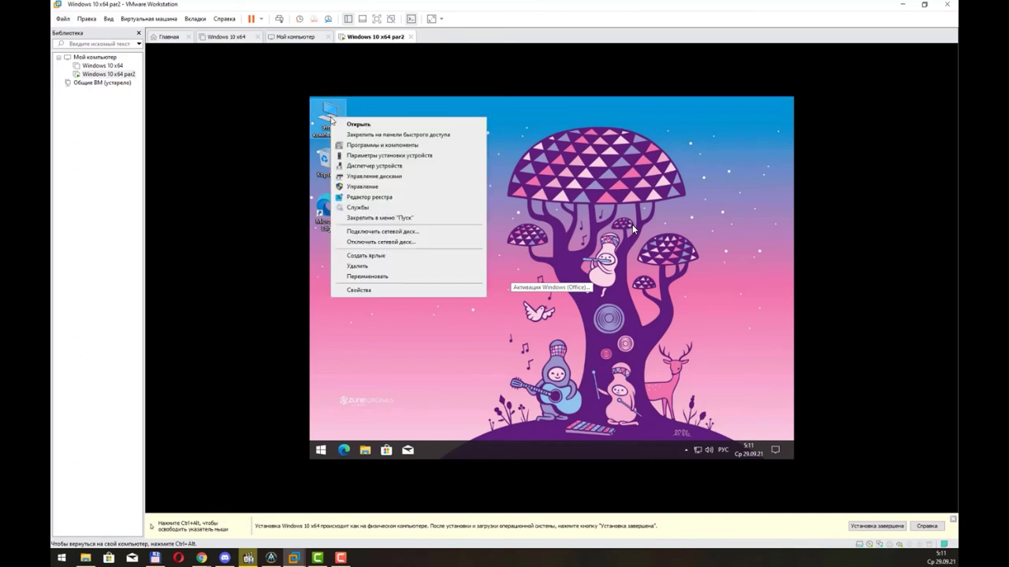
pyautogui.click(404, 290)
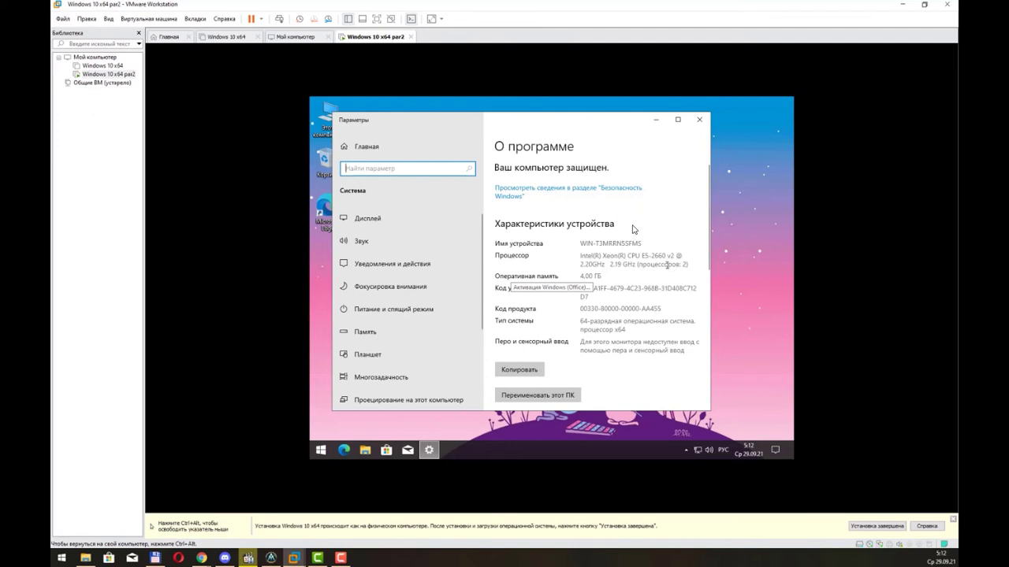
pyautogui.rightClick(623, 454)
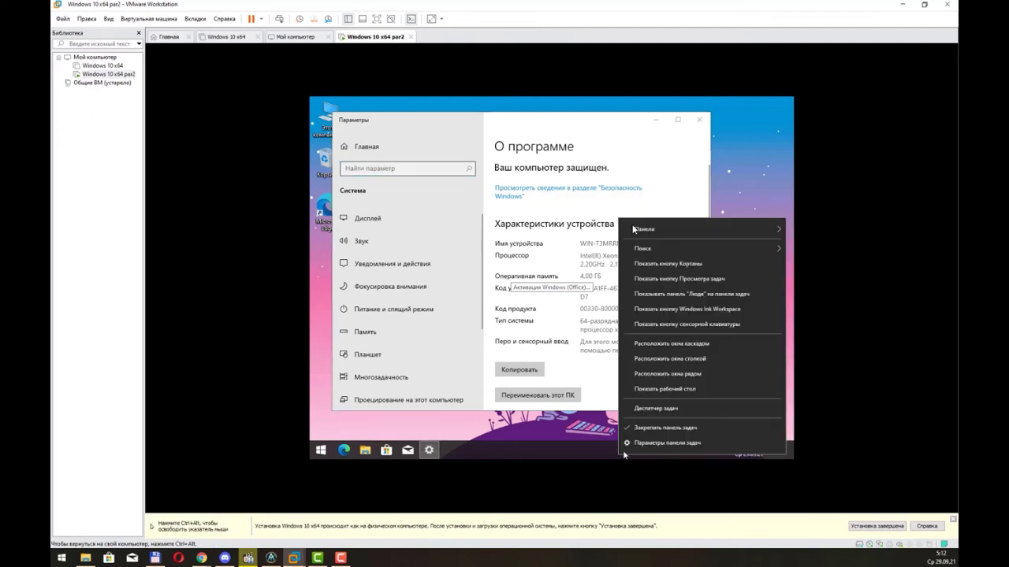
pyautogui.click(660, 409)
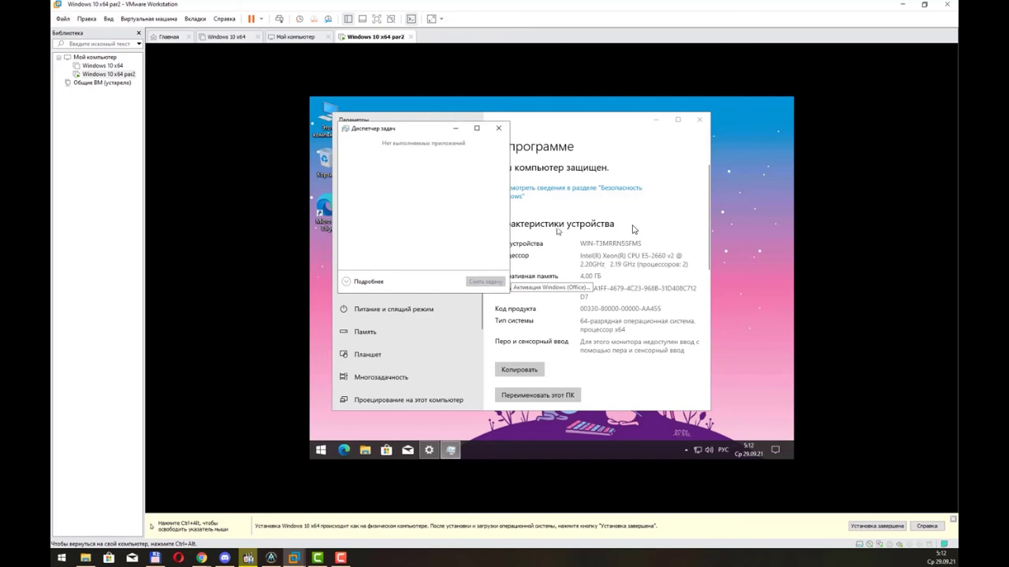
pyautogui.click(369, 282)
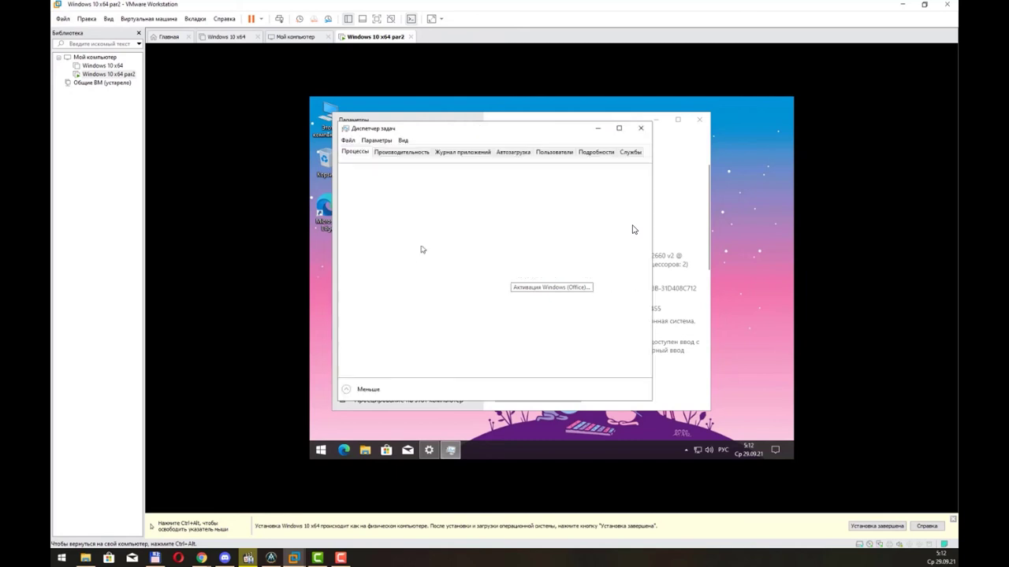
pyautogui.click(621, 129)
pyautogui.click(391, 125)
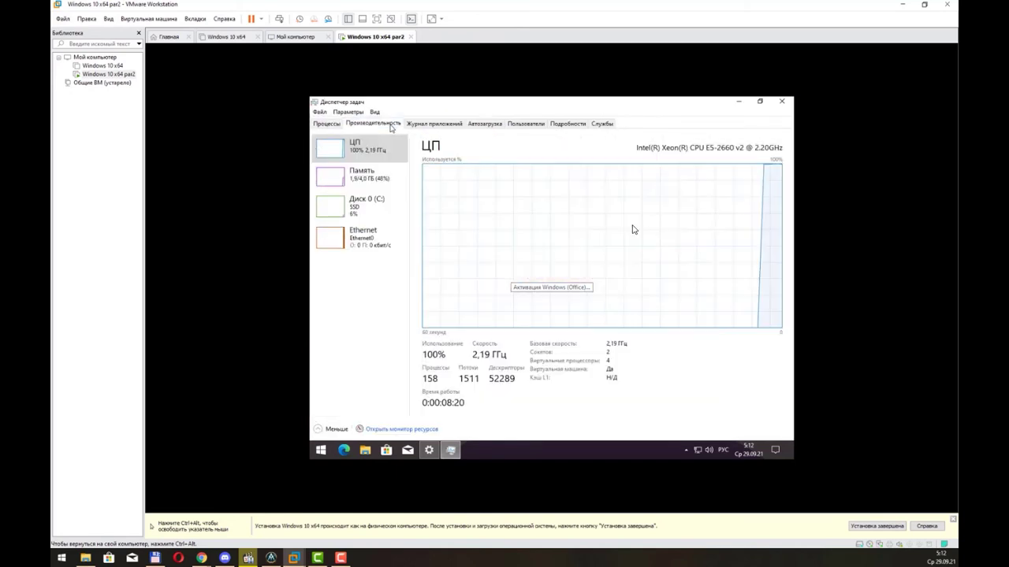
# Show the CPU graph by logical processors, then close Task Manager and the Settings window
pyautogui.rightClick(574, 187)
pyautogui.moveTo(635, 195)
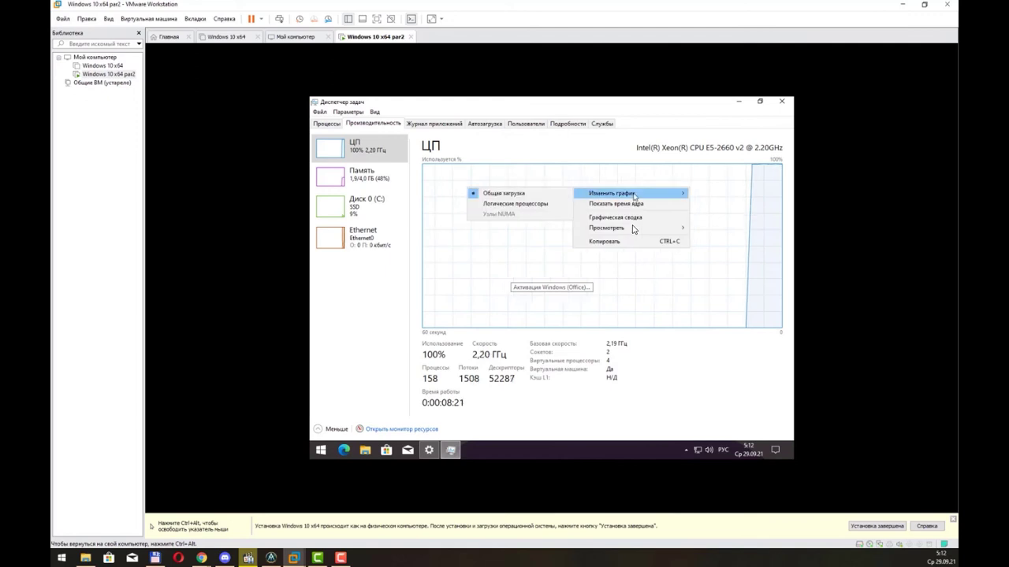
pyautogui.click(539, 204)
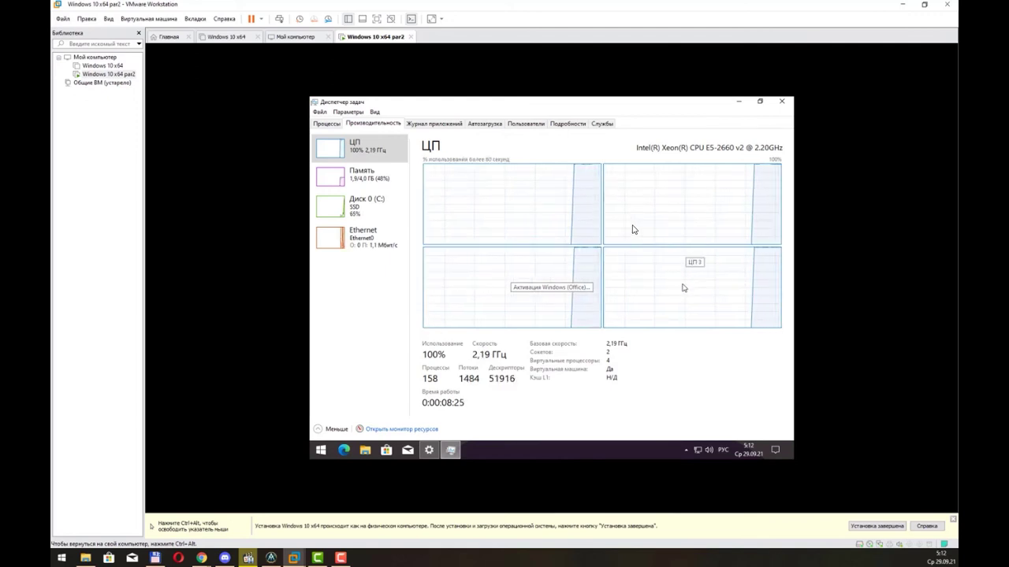
pyautogui.click(781, 102)
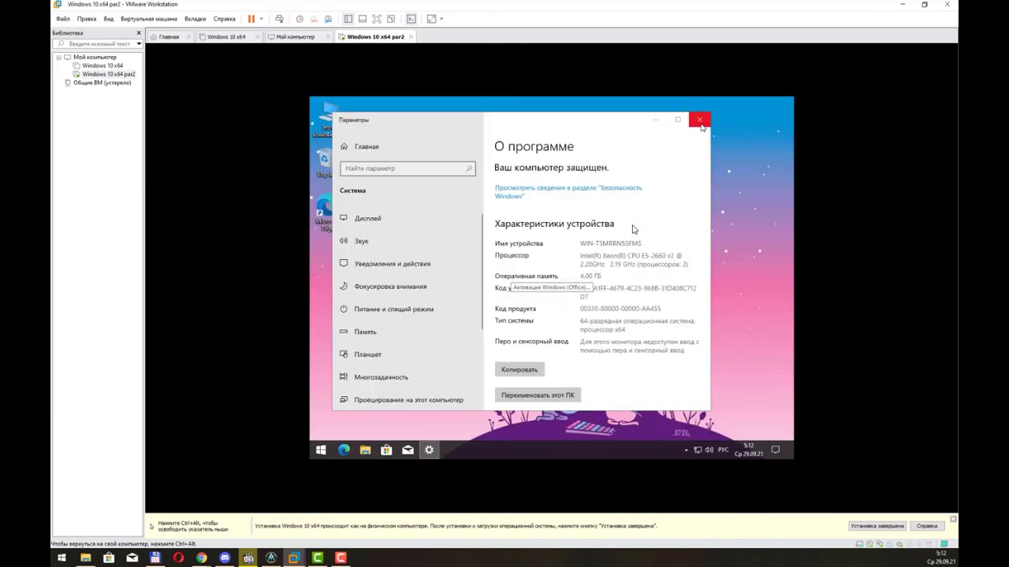
pyautogui.click(698, 120)
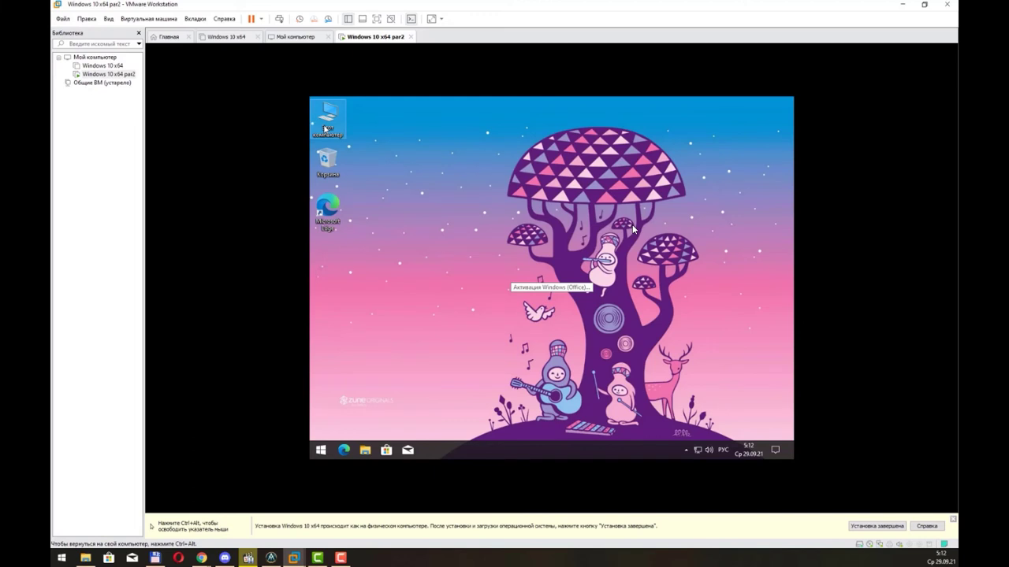
# Assign drive letter E to the 61.41 GB RAW partition in Disk Management and open the new drive's AutoPlay notification
pyautogui.doubleClick(325, 126)
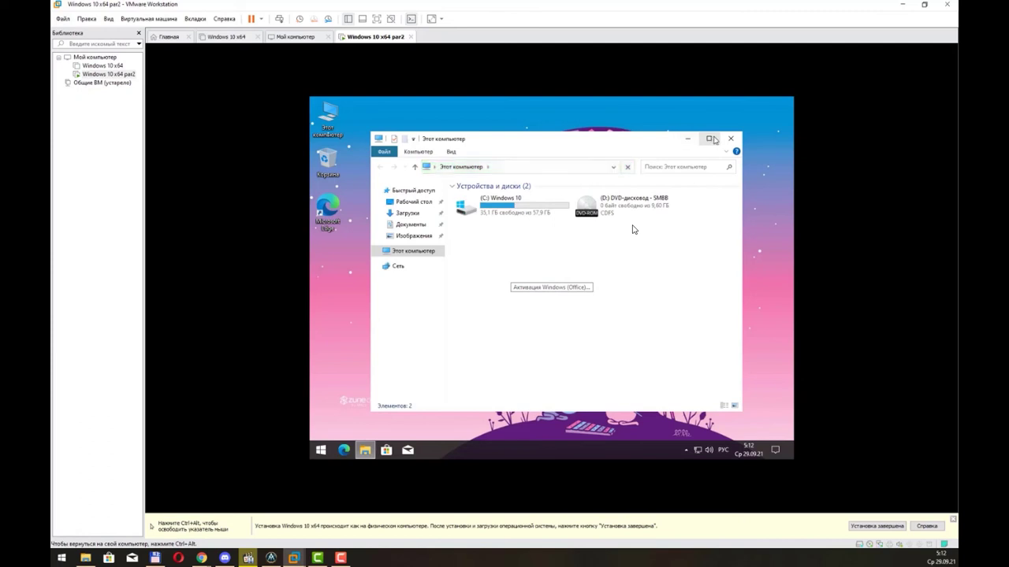
pyautogui.rightClick(330, 120)
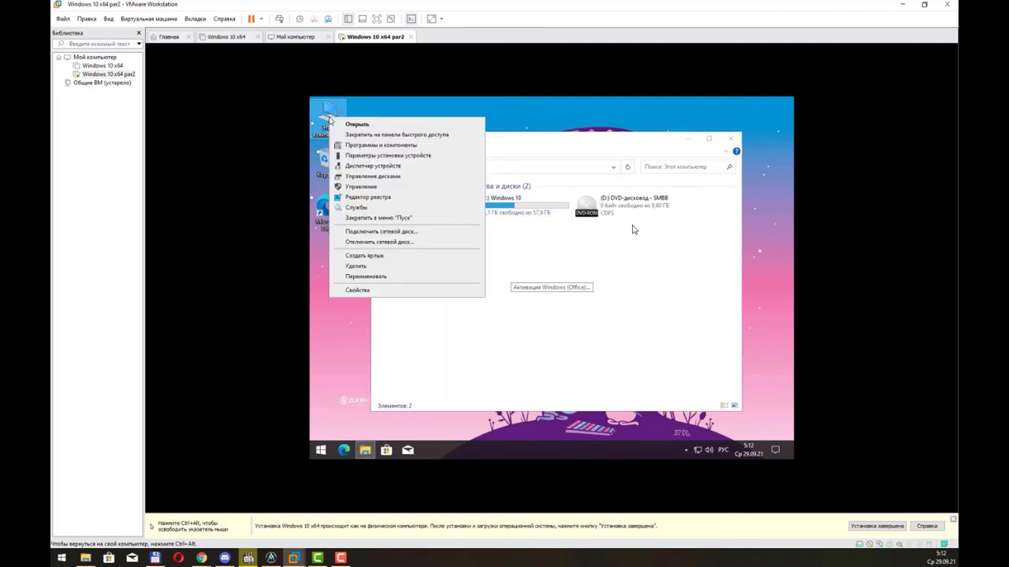
pyautogui.click(381, 176)
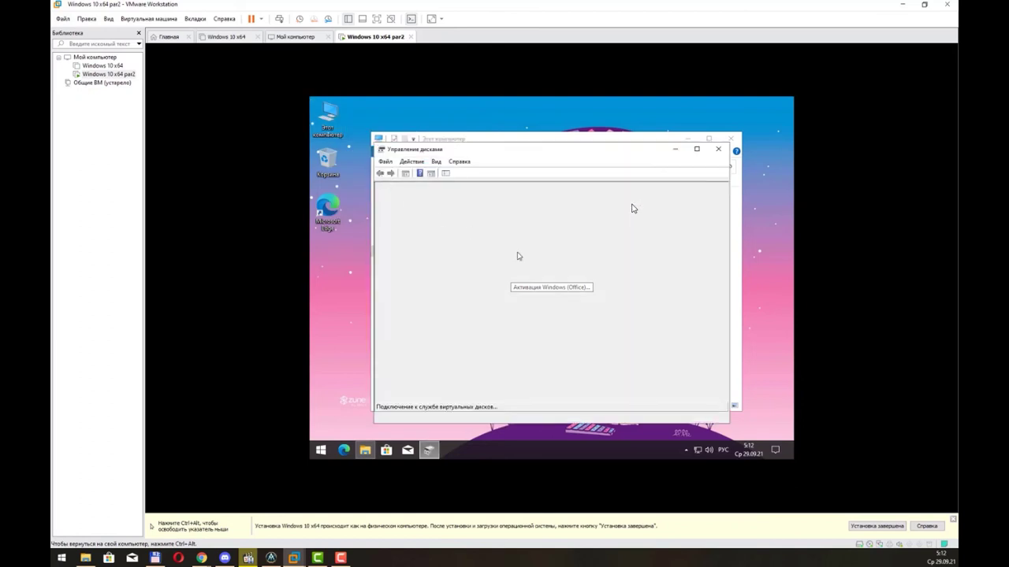
pyautogui.rightClick(665, 331)
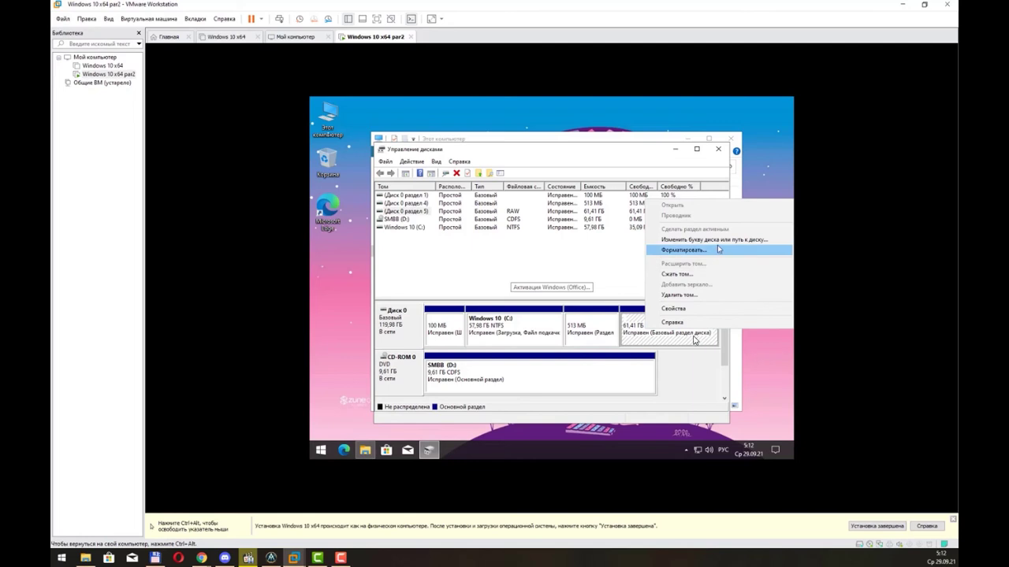
pyautogui.click(713, 240)
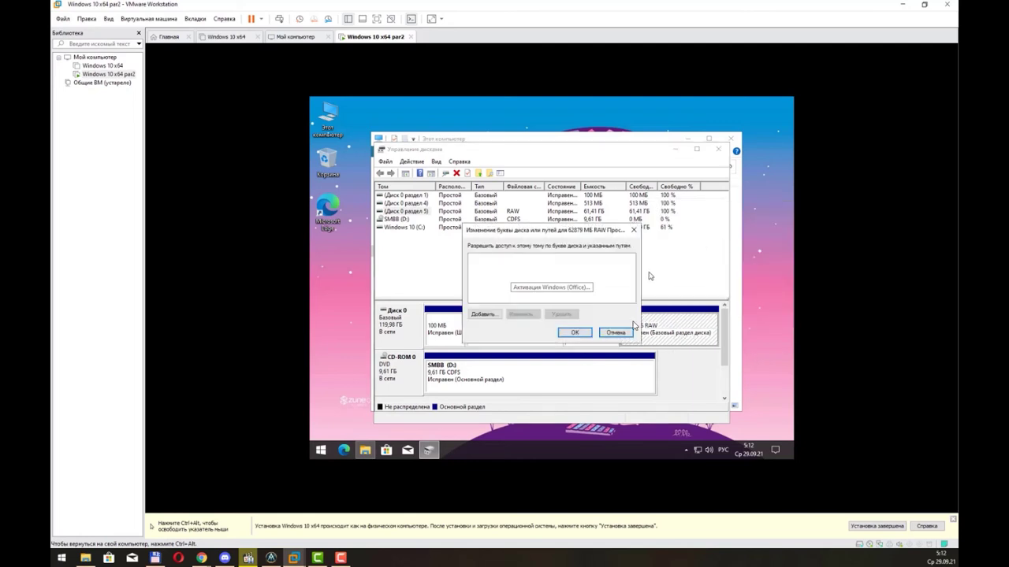
pyautogui.click(483, 313)
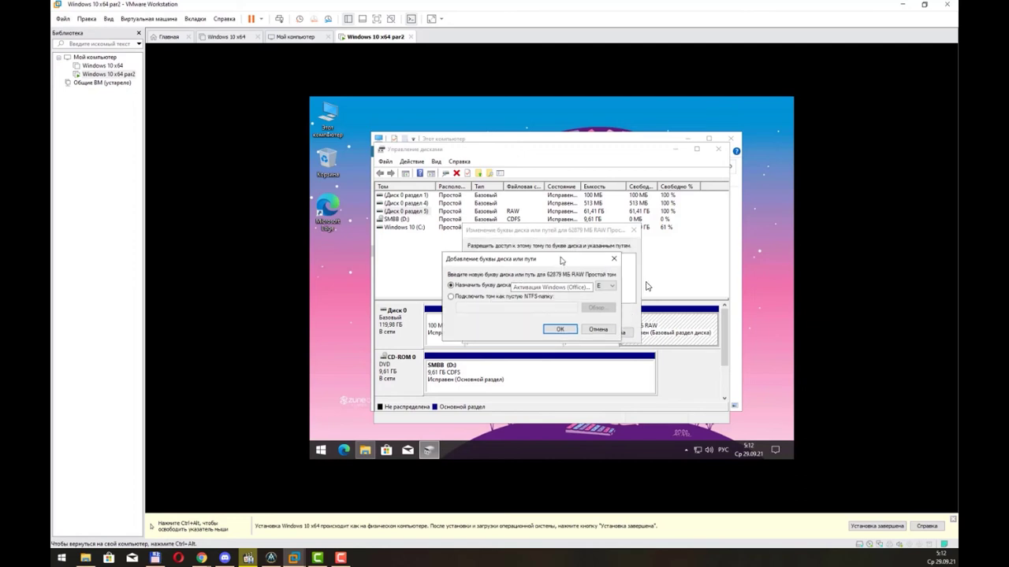
pyautogui.moveTo(583, 246); pyautogui.dragTo(516, 289)
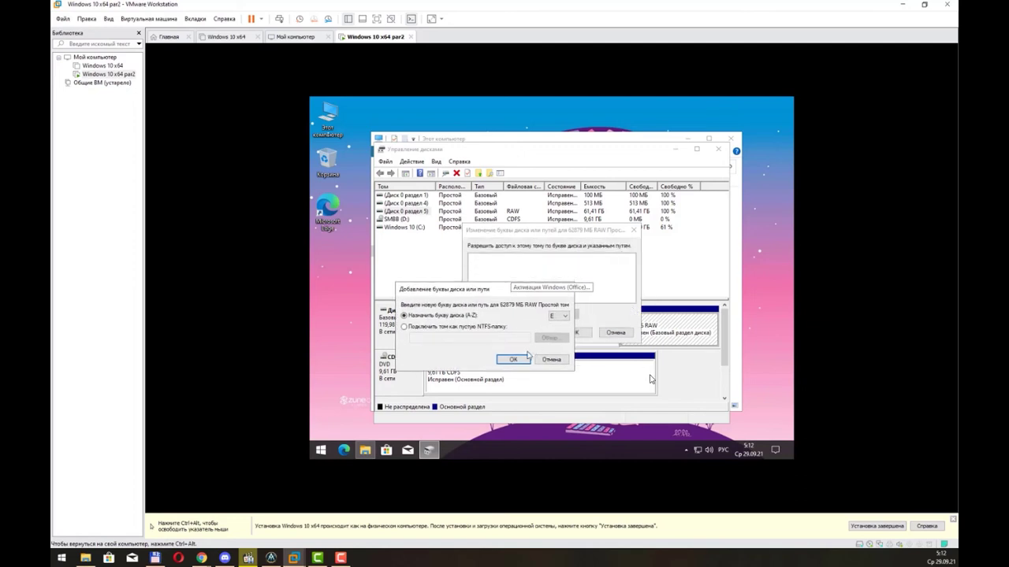
pyautogui.click(513, 360)
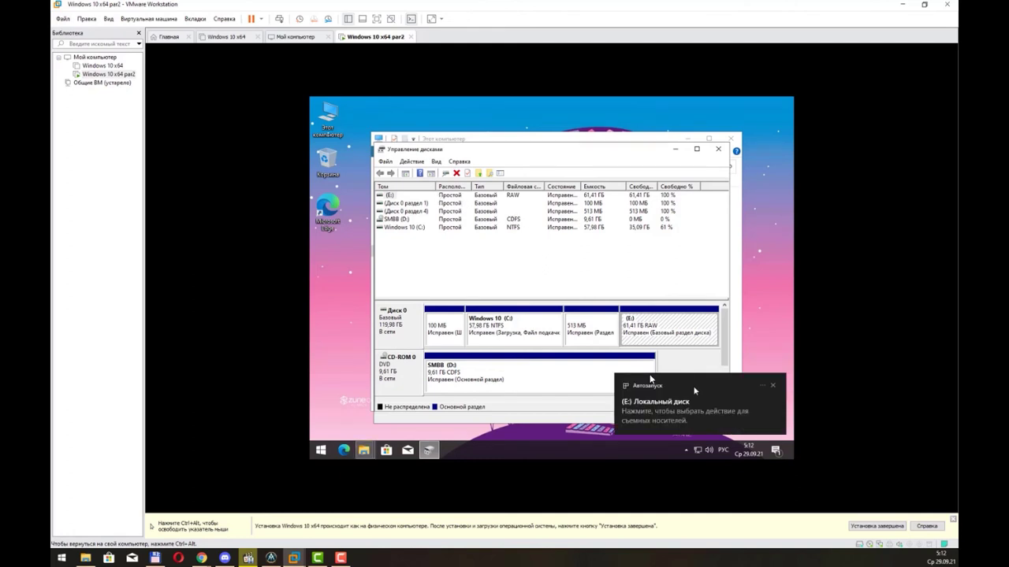
pyautogui.click(697, 399)
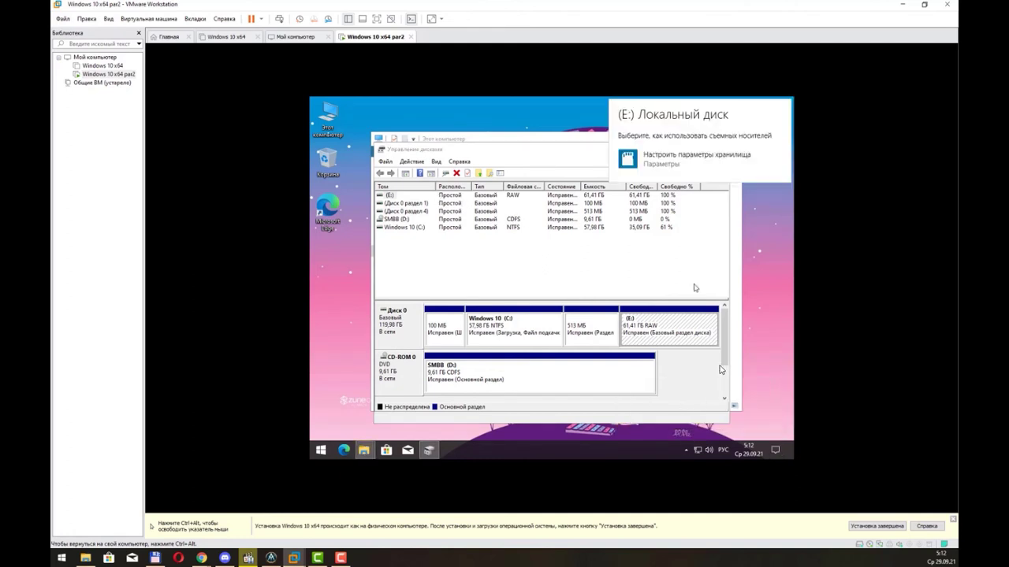
# Quick-format the 61.41 GB RAW partition E as NTFS with the volume label "документи", and close the storage settings window
pyautogui.click(727, 166)
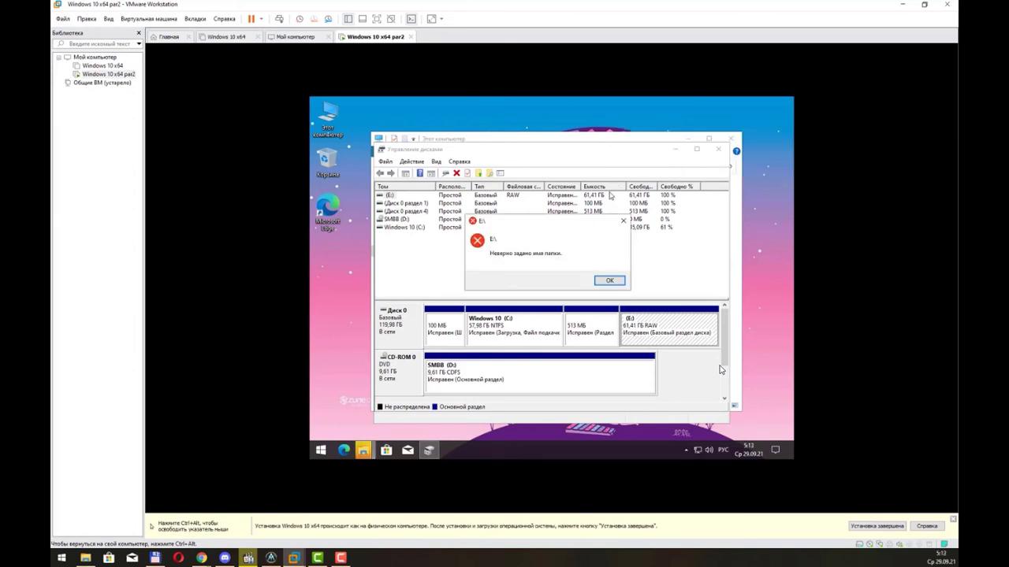
pyautogui.click(619, 282)
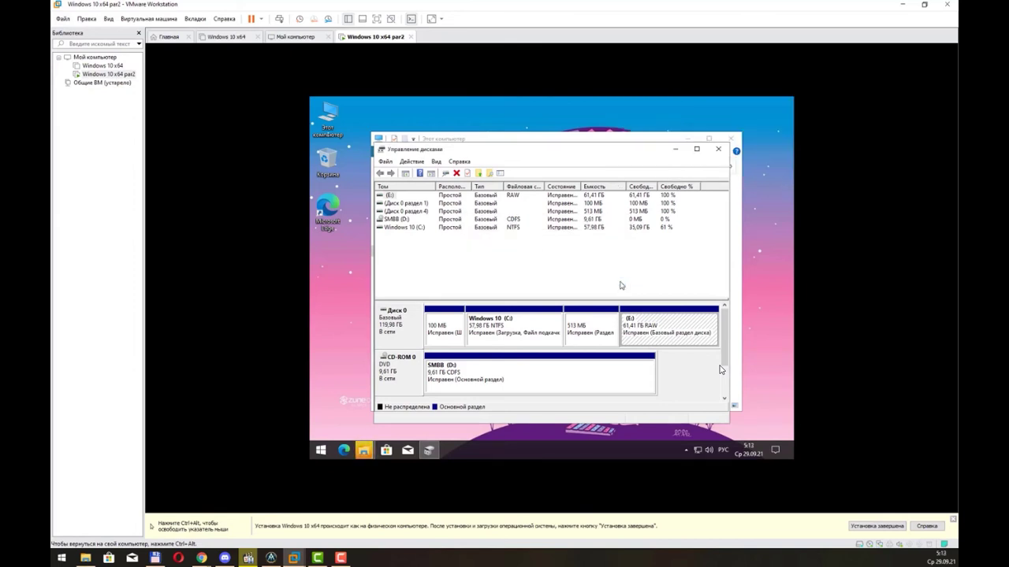
pyautogui.rightClick(654, 332)
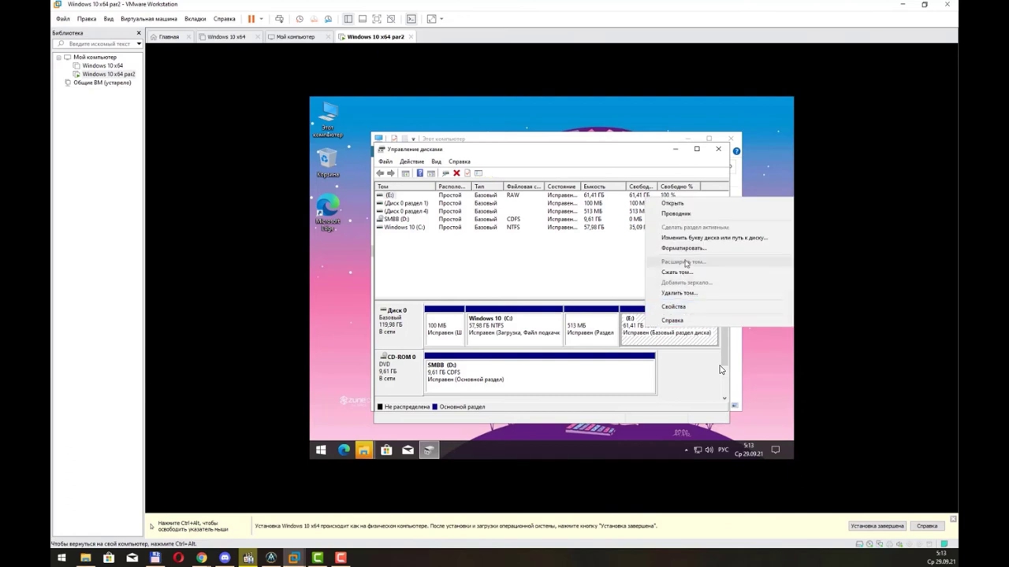
pyautogui.click(683, 248)
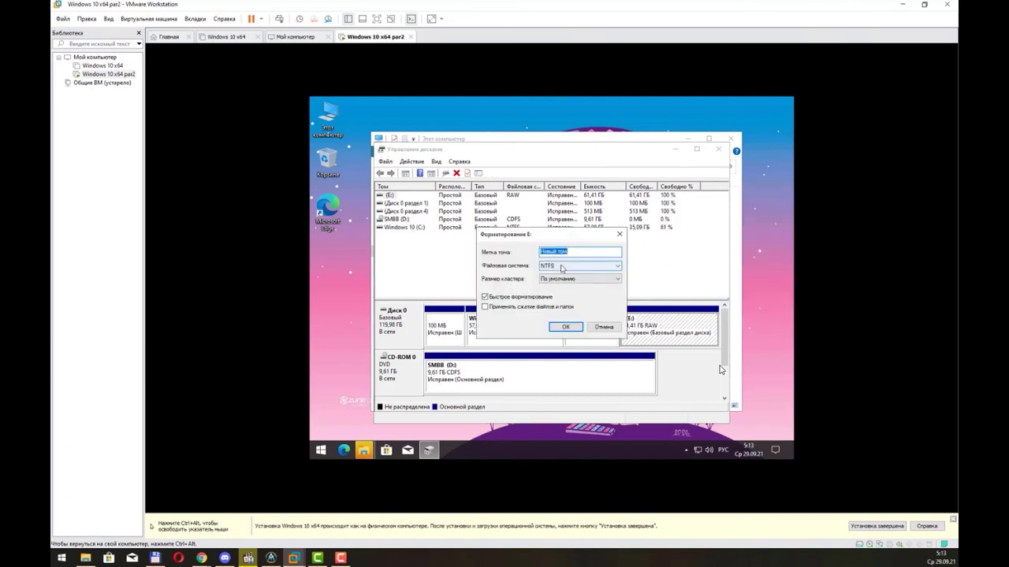
pyautogui.write('вш')
pyautogui.click(565, 327)
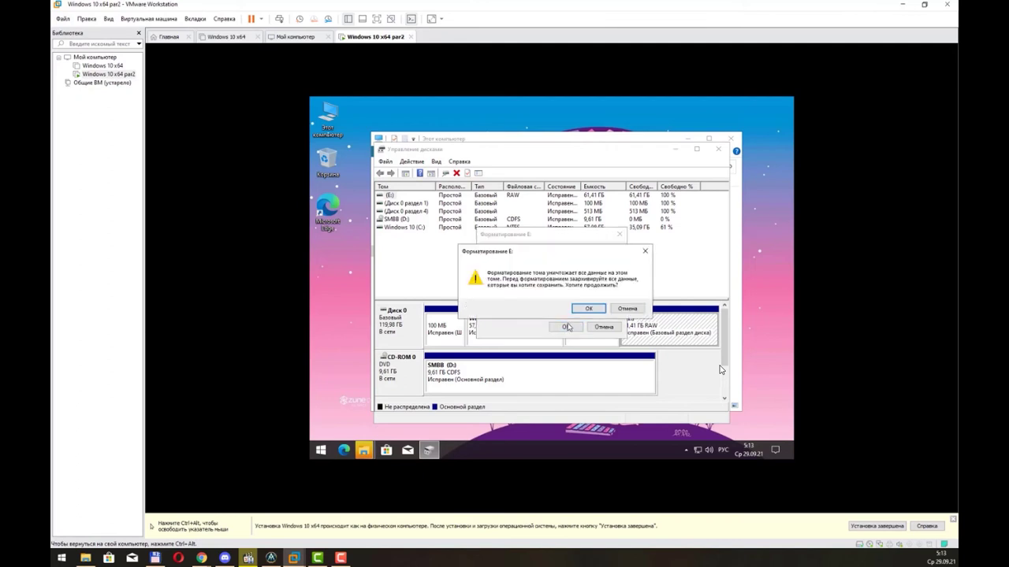
pyautogui.click(588, 308)
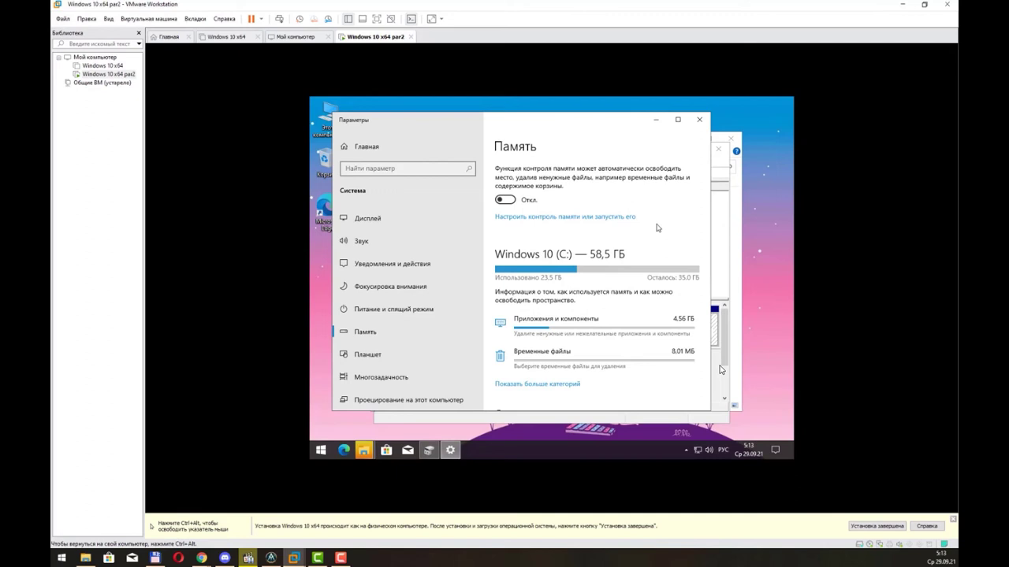
pyautogui.click(703, 120)
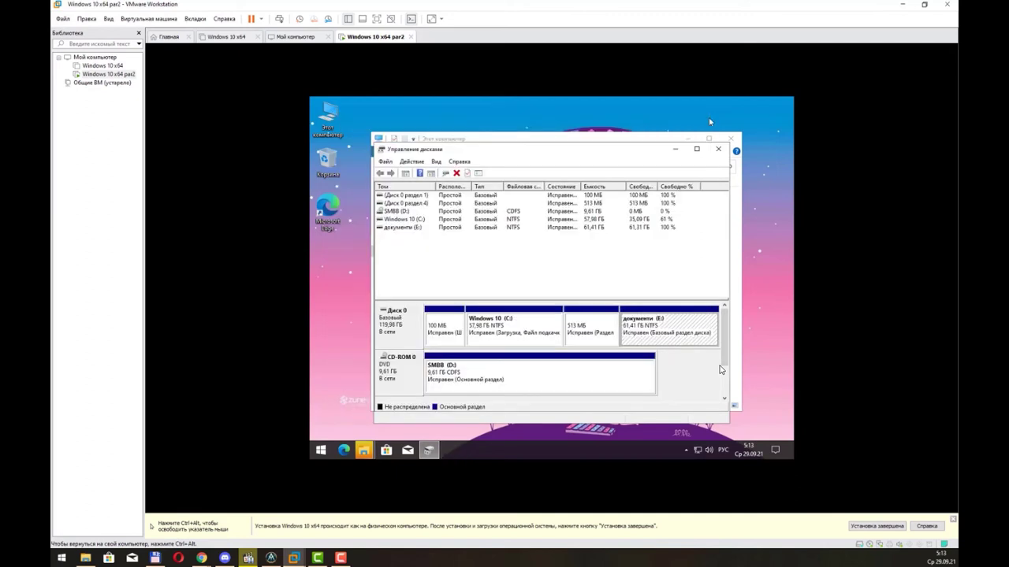
# Inspect the contents of the документи (E:) and Windows 10 (C:) drives in This PC, and close the window
pyautogui.doubleClick(330, 122)
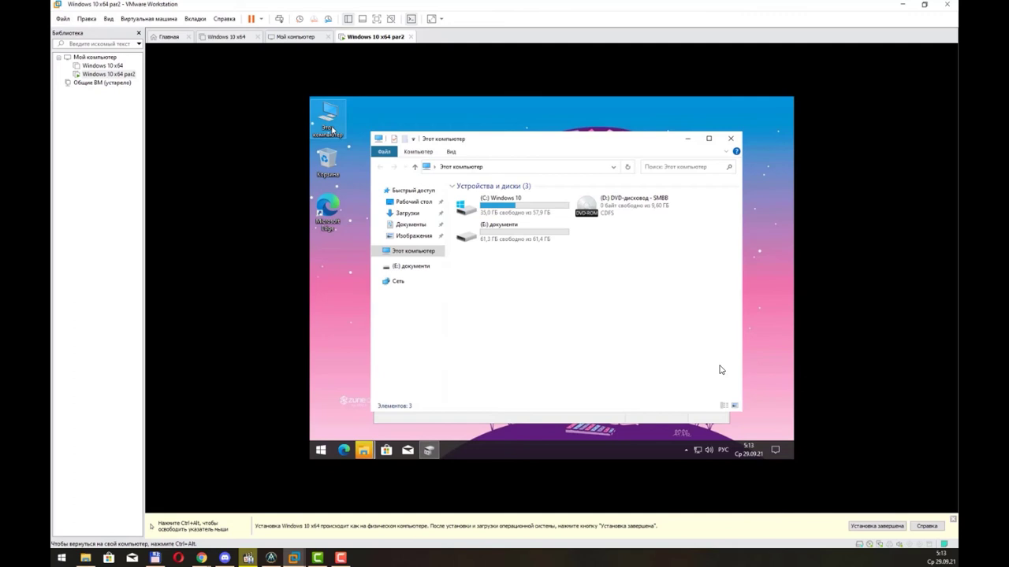
pyautogui.doubleClick(516, 227)
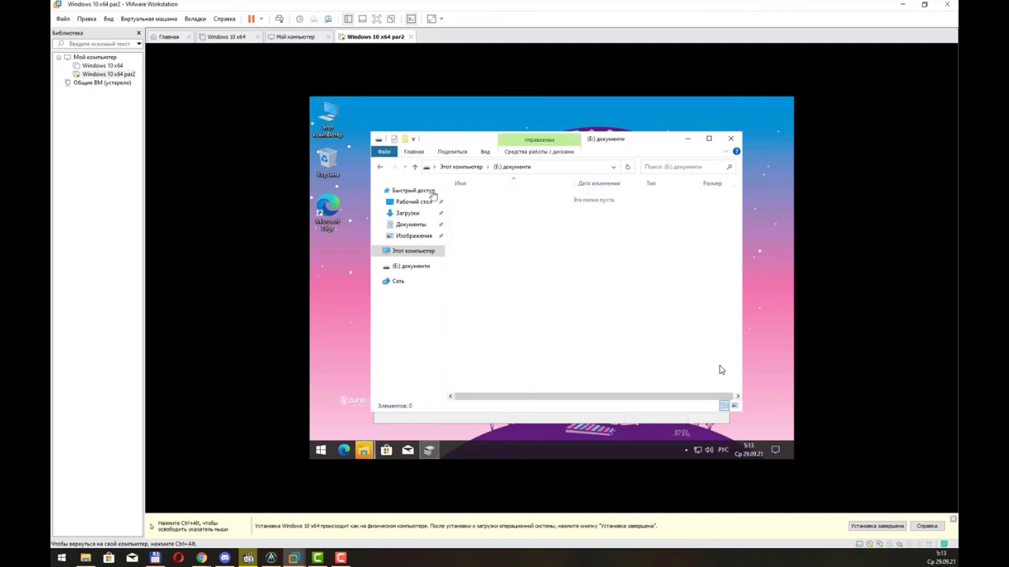
pyautogui.click(413, 167)
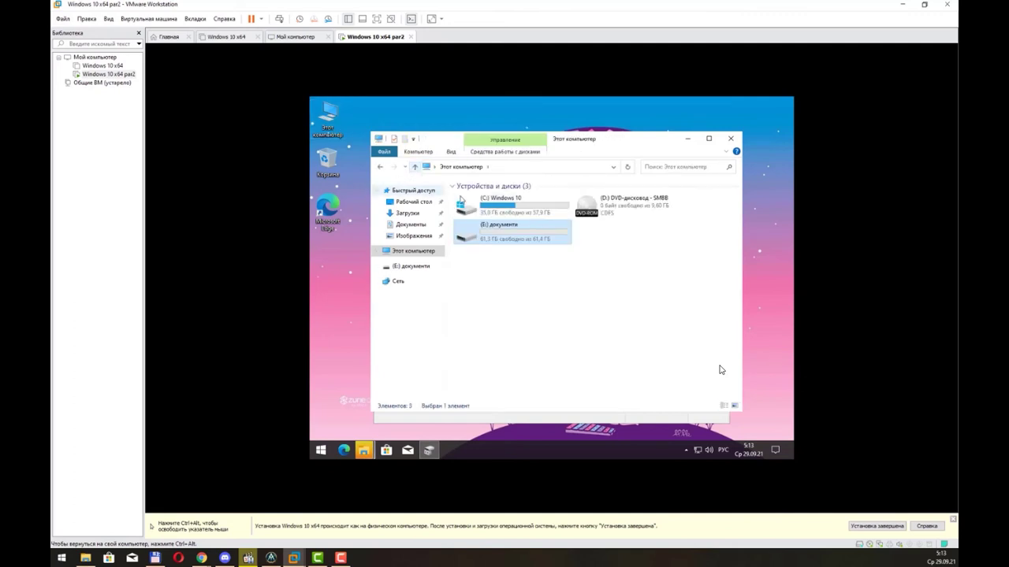
pyautogui.doubleClick(543, 208)
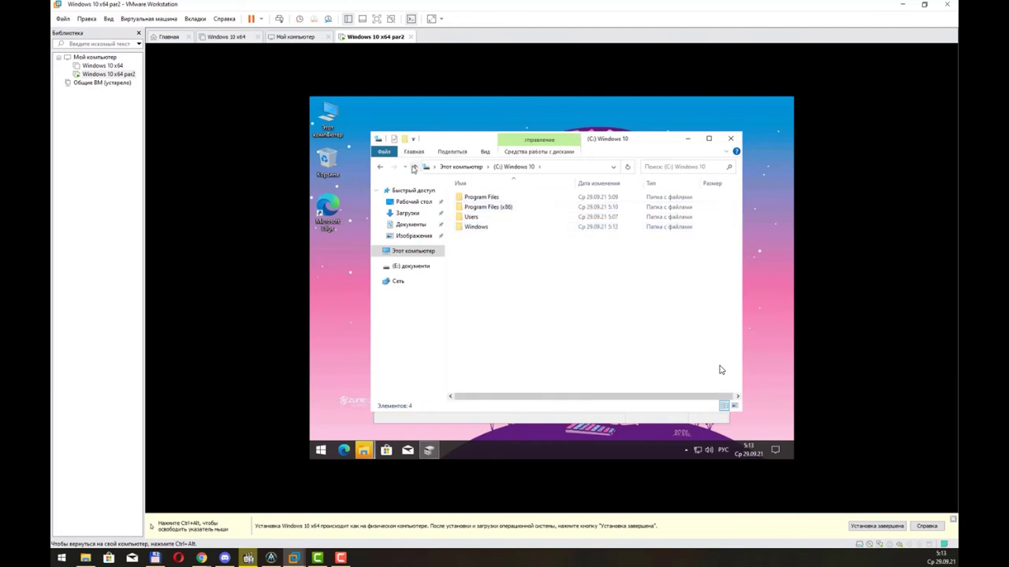
pyautogui.click(415, 167)
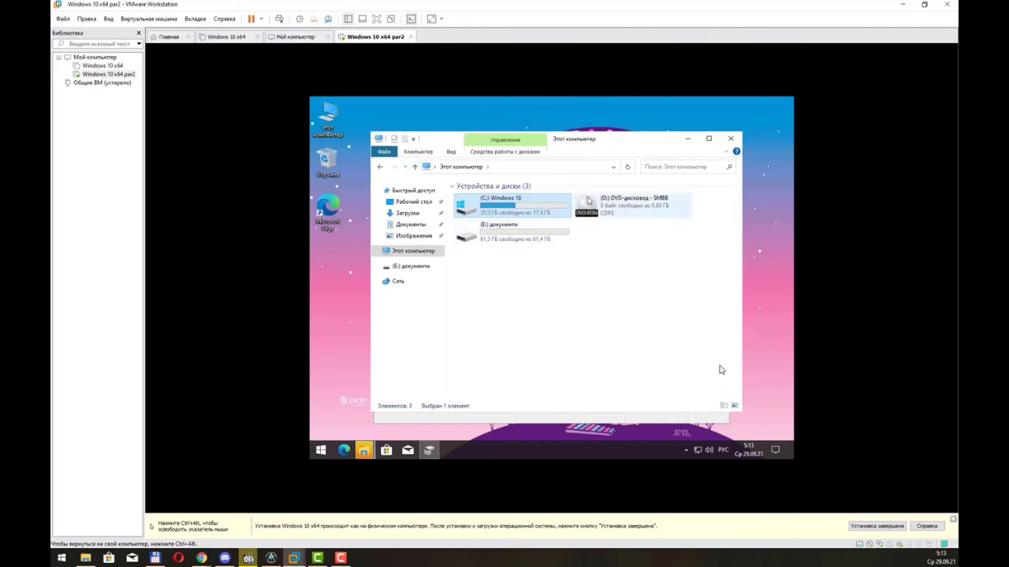
pyautogui.click(509, 227)
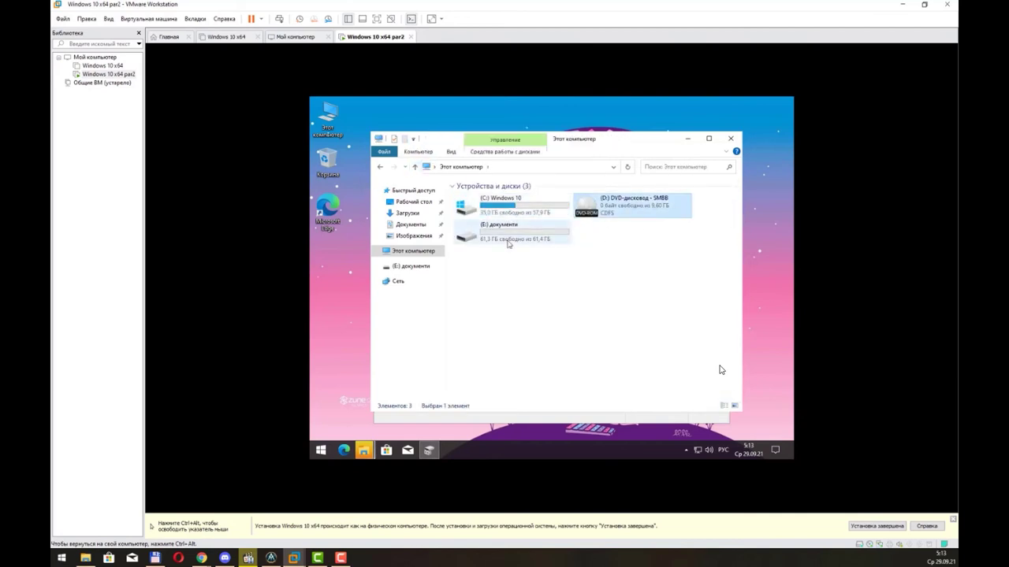
pyautogui.click(620, 211)
pyautogui.click(730, 138)
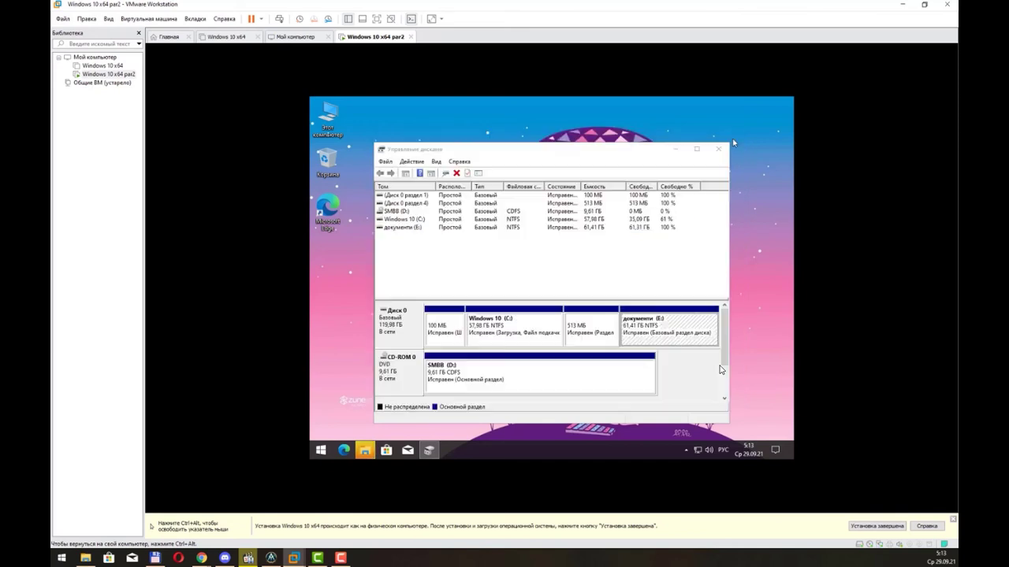
# Change the drive letter of the SMBB DVD drive to H in Disk Management
pyautogui.rightClick(599, 366)
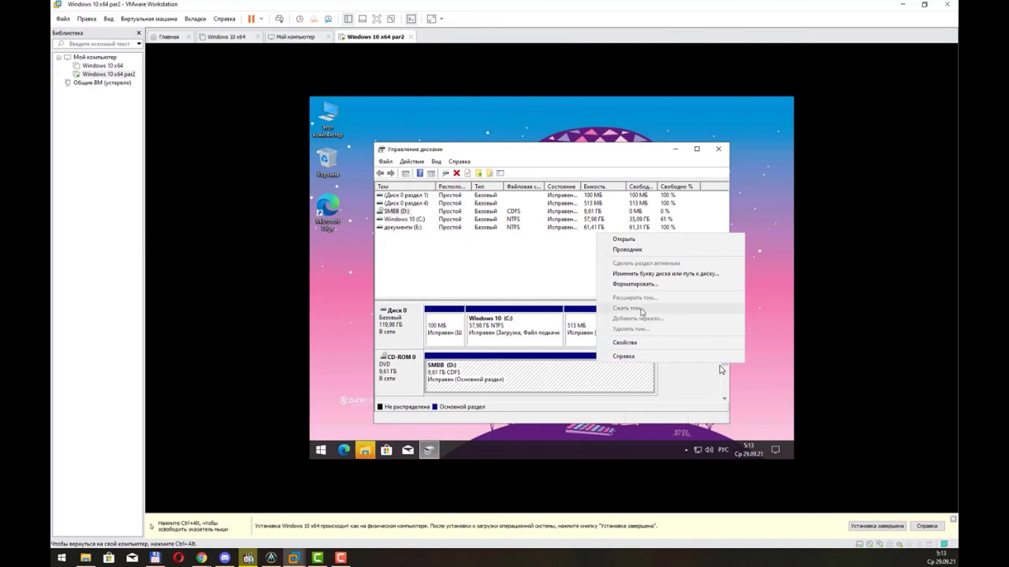
pyautogui.click(656, 274)
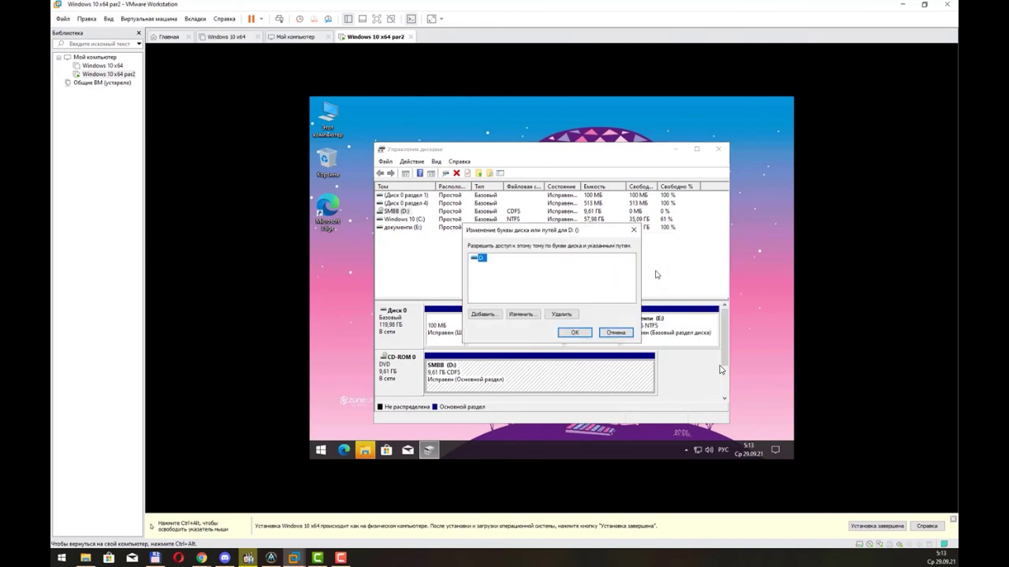
pyautogui.click(521, 314)
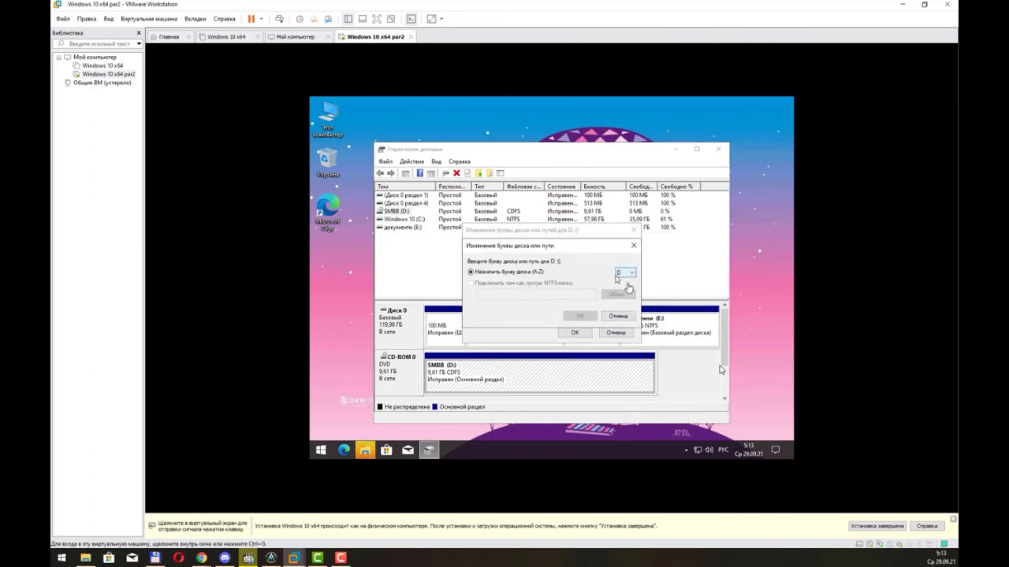
pyautogui.click(620, 278)
pyautogui.click(631, 278)
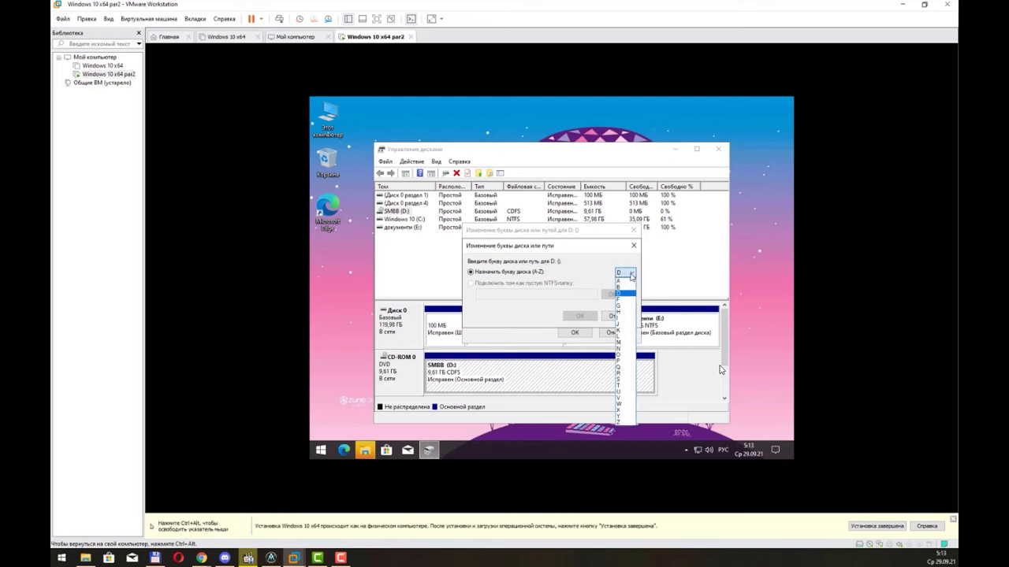
pyautogui.click(621, 313)
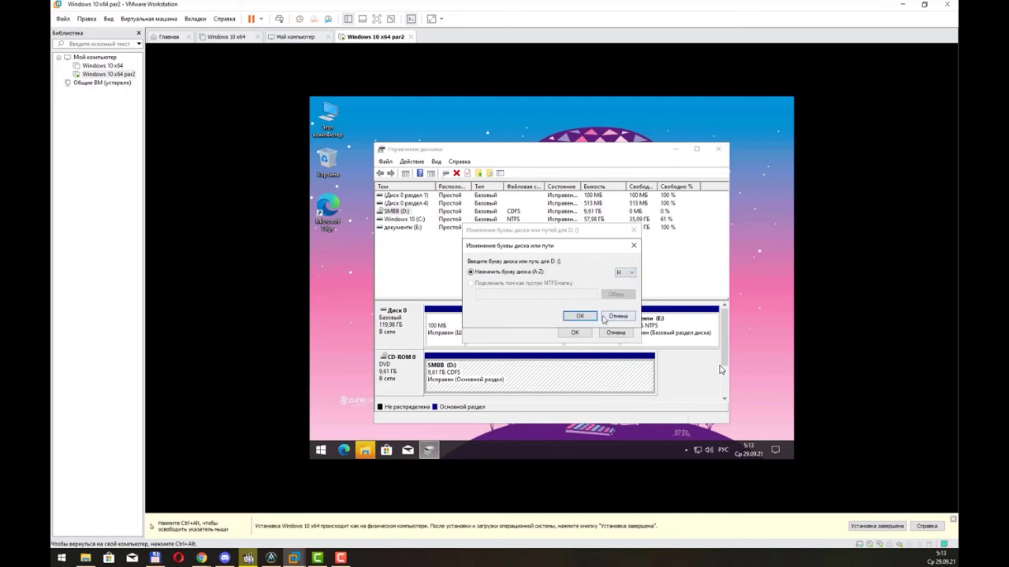
pyautogui.click(574, 331)
pyautogui.click(593, 309)
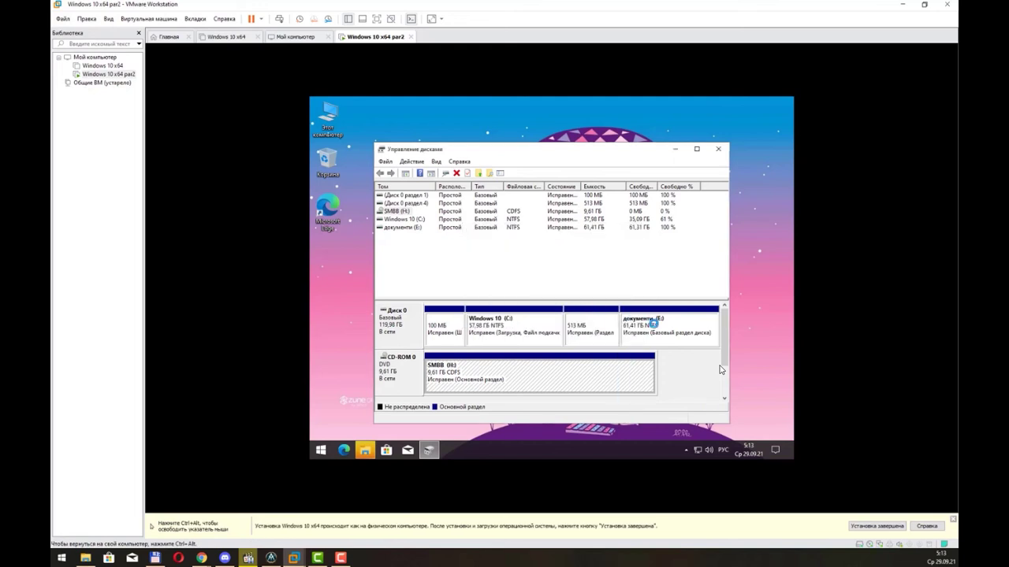
# Change the drive letter of the документи partition to D and accept the warning
pyautogui.rightClick(654, 326)
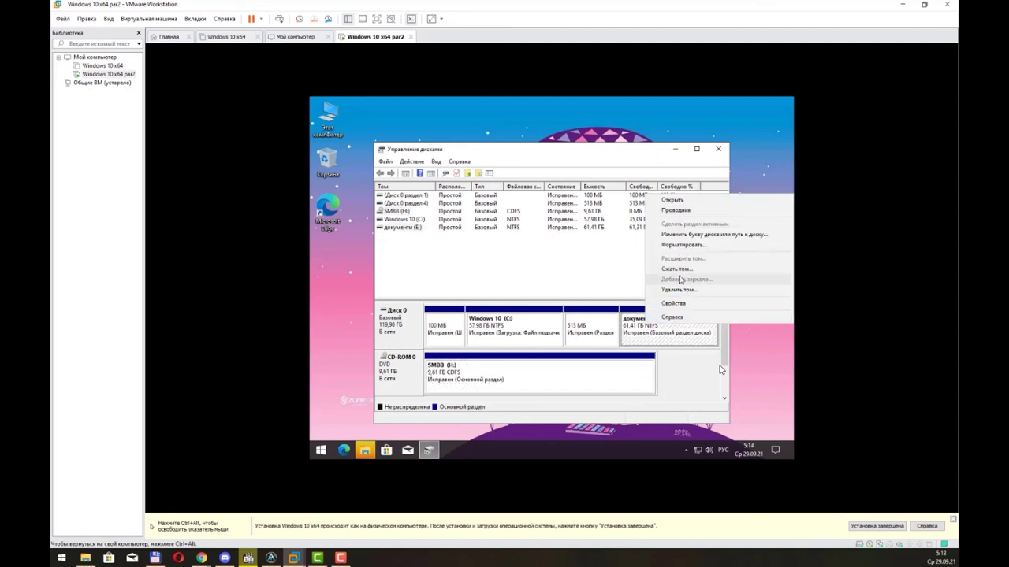
pyautogui.click(691, 235)
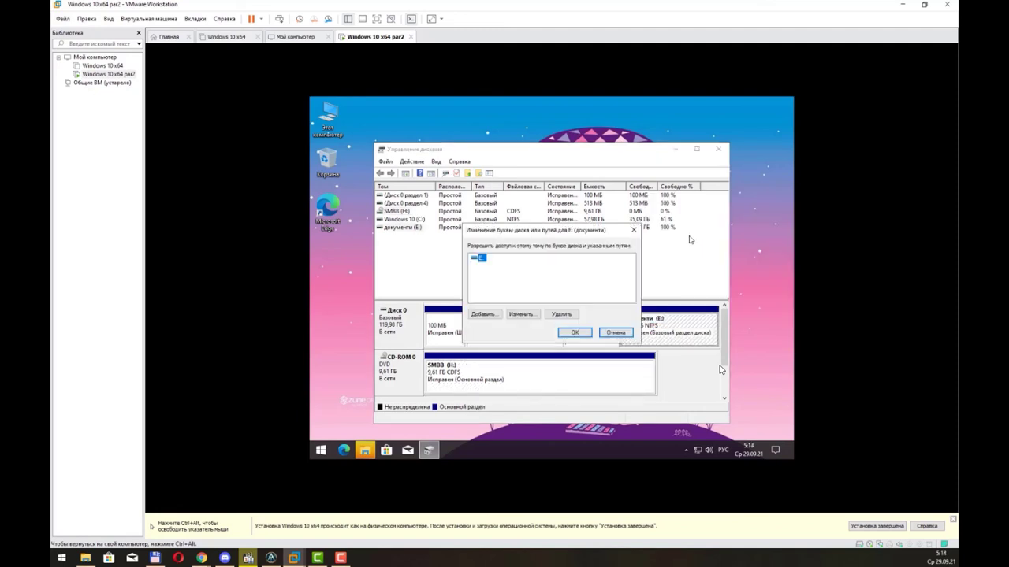
pyautogui.click(520, 314)
pyautogui.click(629, 273)
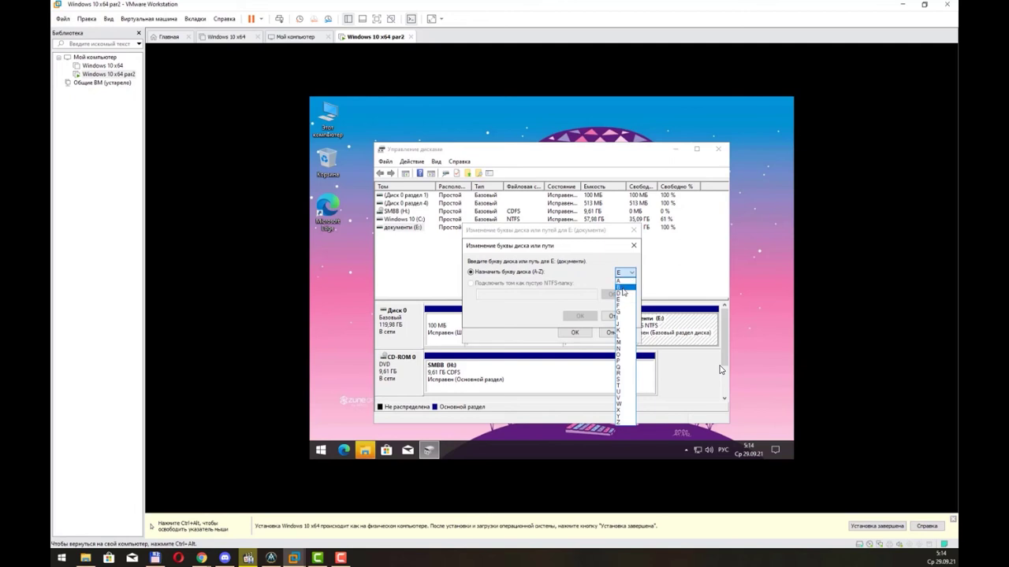
pyautogui.click(624, 293)
pyautogui.click(592, 316)
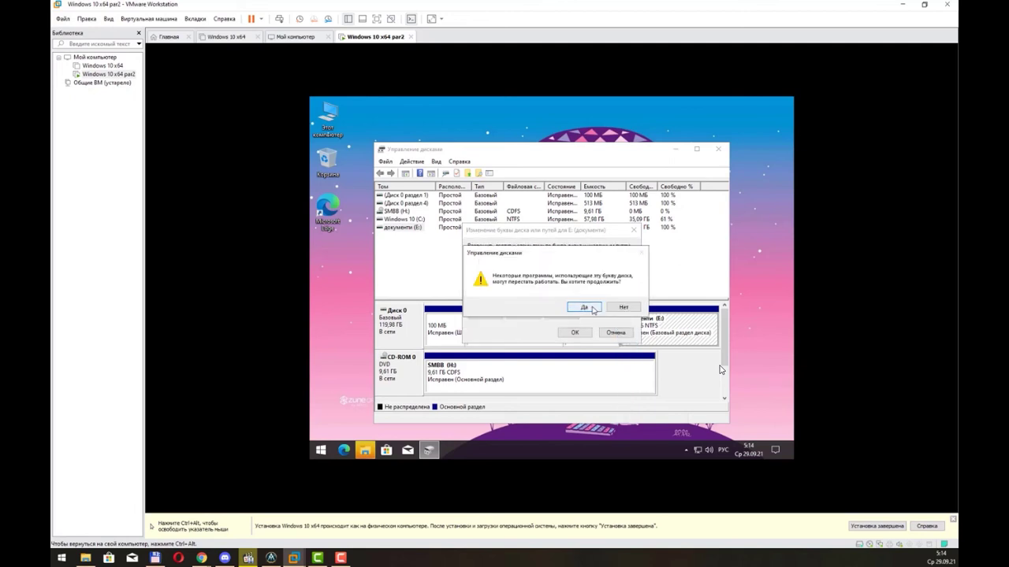
pyautogui.click(588, 311)
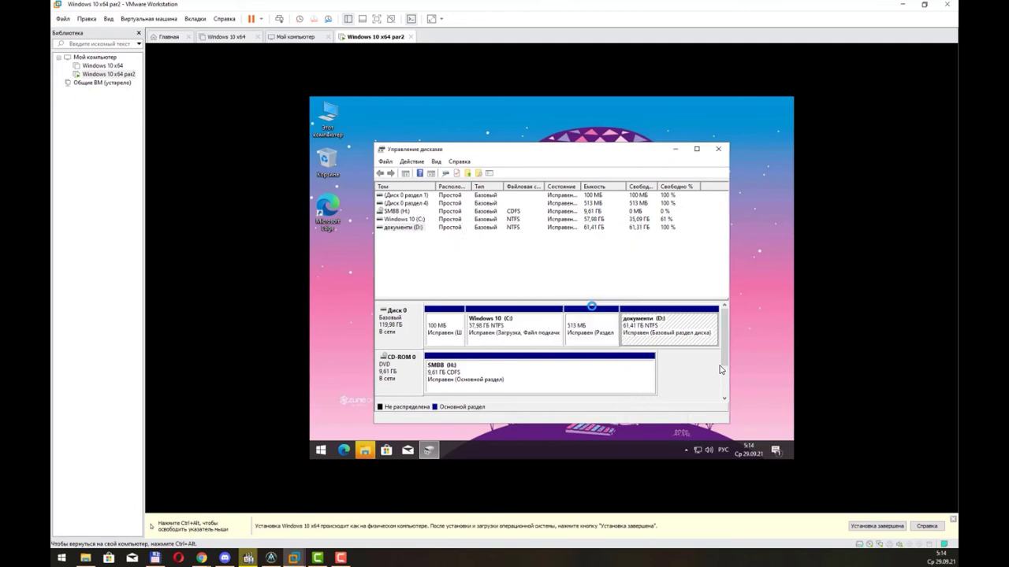
# Change the SMBB DVD drive's letter to E and close Disk Management, declining the offer to format the disk
pyautogui.rightClick(550, 380)
pyautogui.click(608, 295)
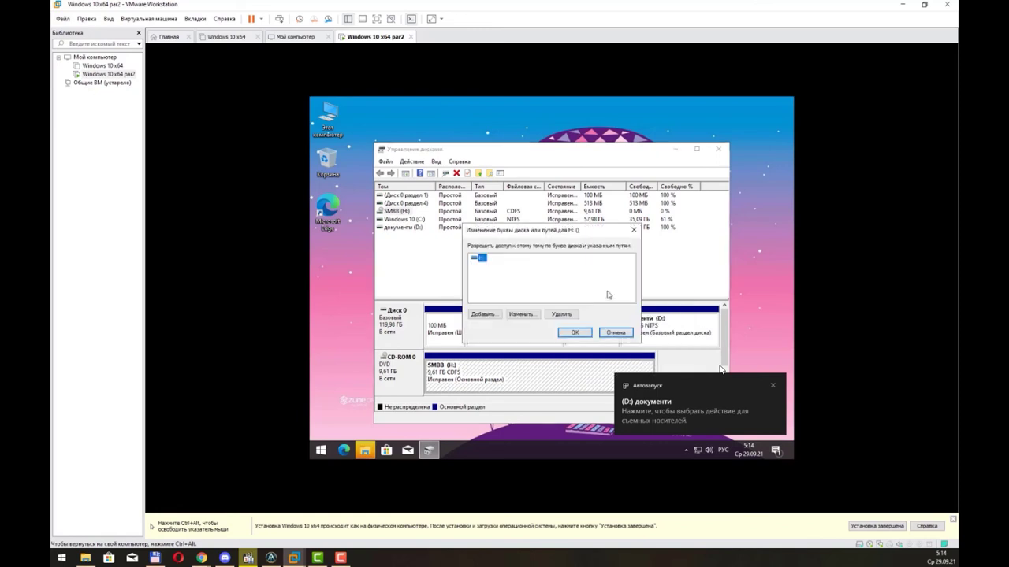
pyautogui.click(521, 314)
pyautogui.click(624, 273)
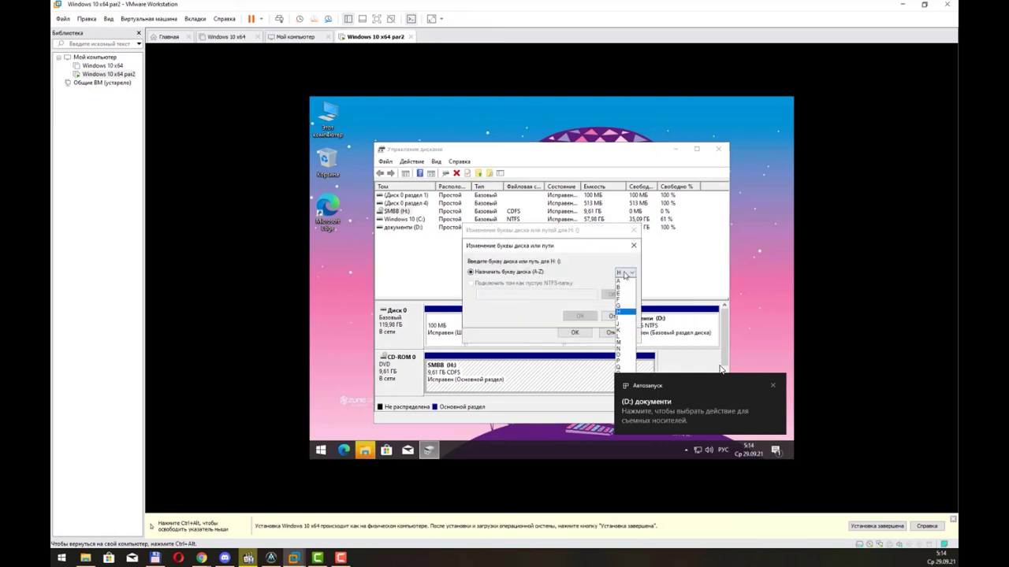
pyautogui.click(623, 290)
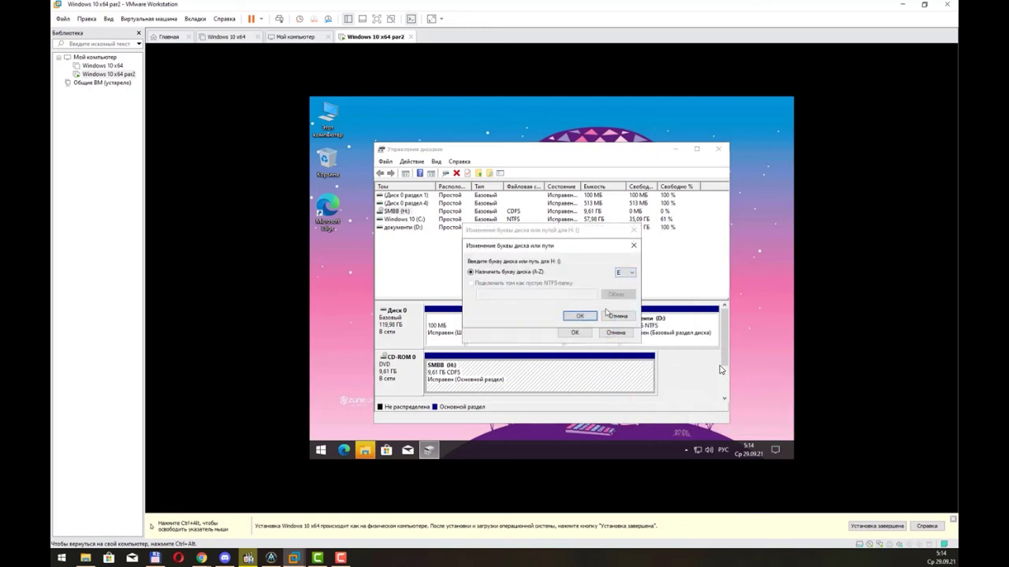
pyautogui.click(574, 331)
pyautogui.click(592, 306)
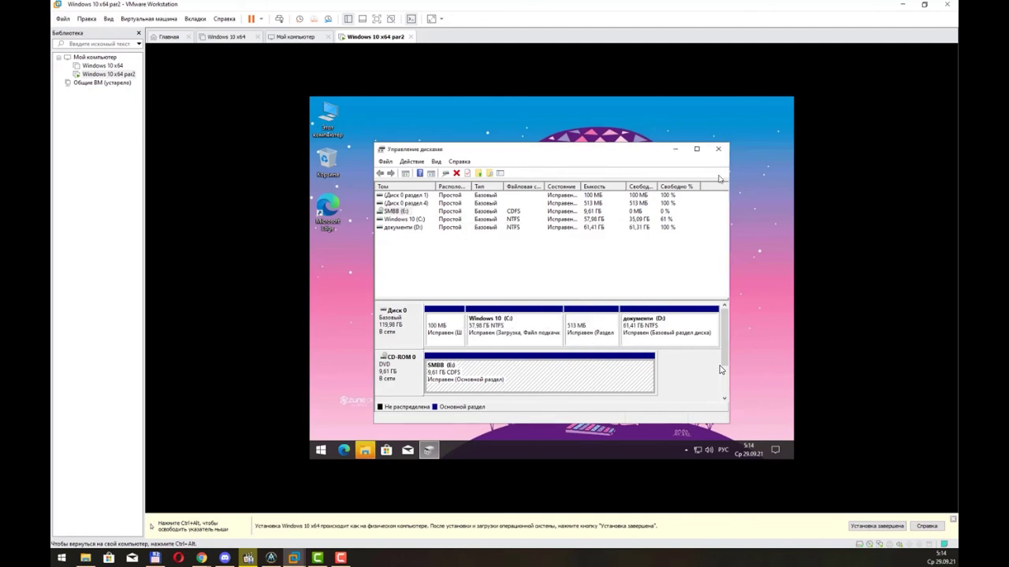
pyautogui.click(718, 149)
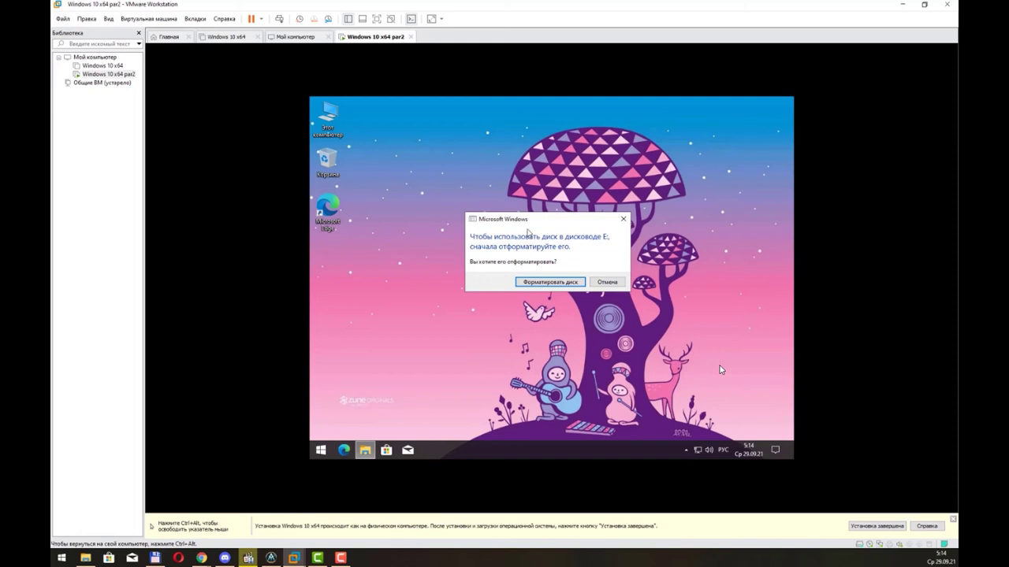
pyautogui.click(608, 282)
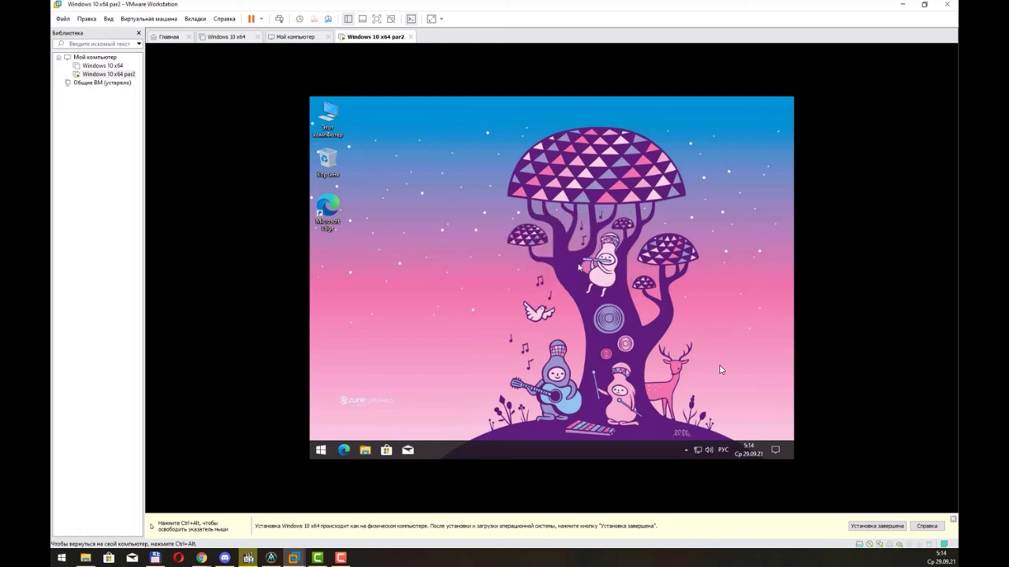
# Open This PC and examine the system drive, the документи partition and the DVD drive with their assigned letters
pyautogui.doubleClick(341, 139)
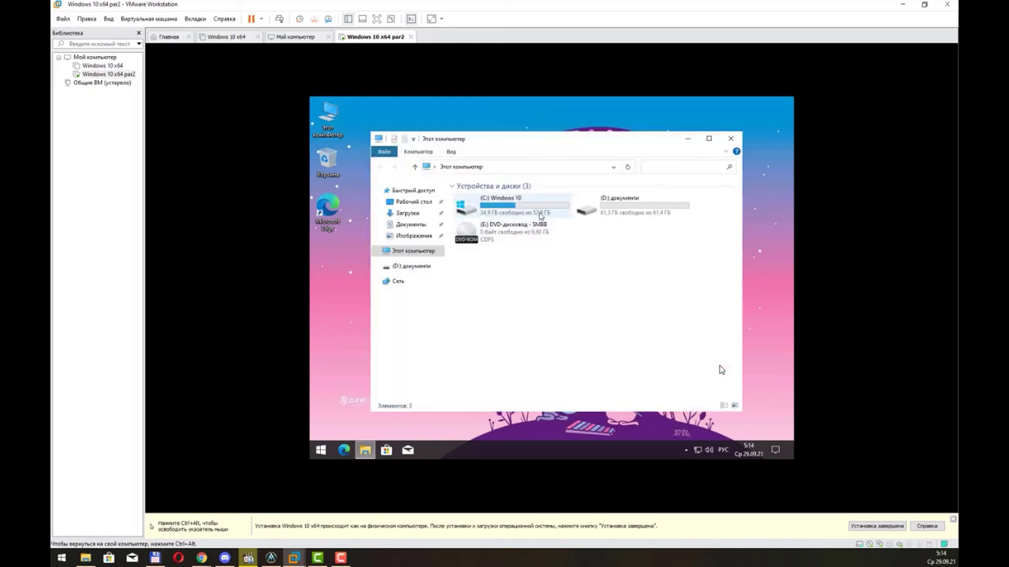
pyautogui.click(540, 214)
pyautogui.click(640, 208)
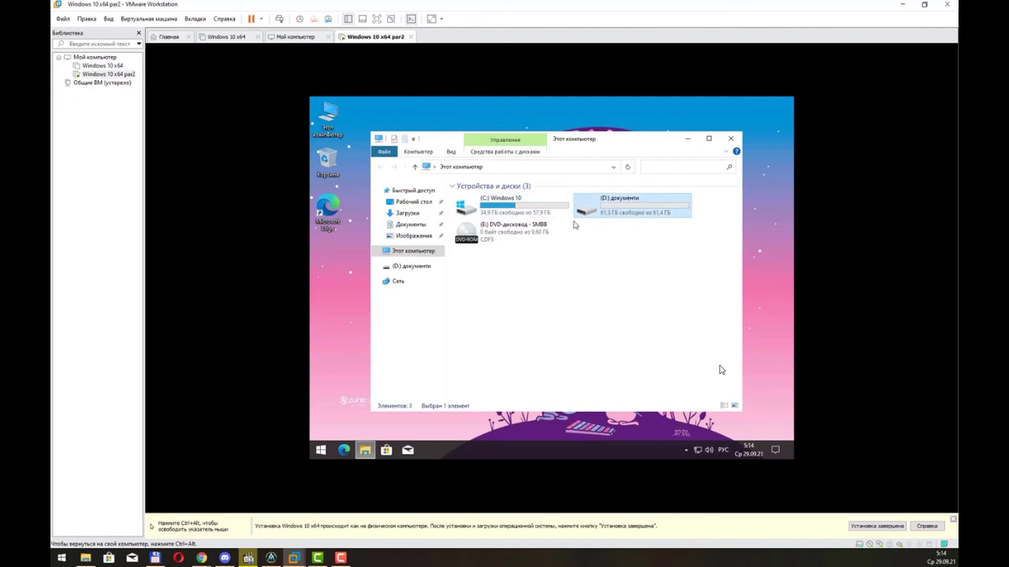
pyautogui.click(537, 236)
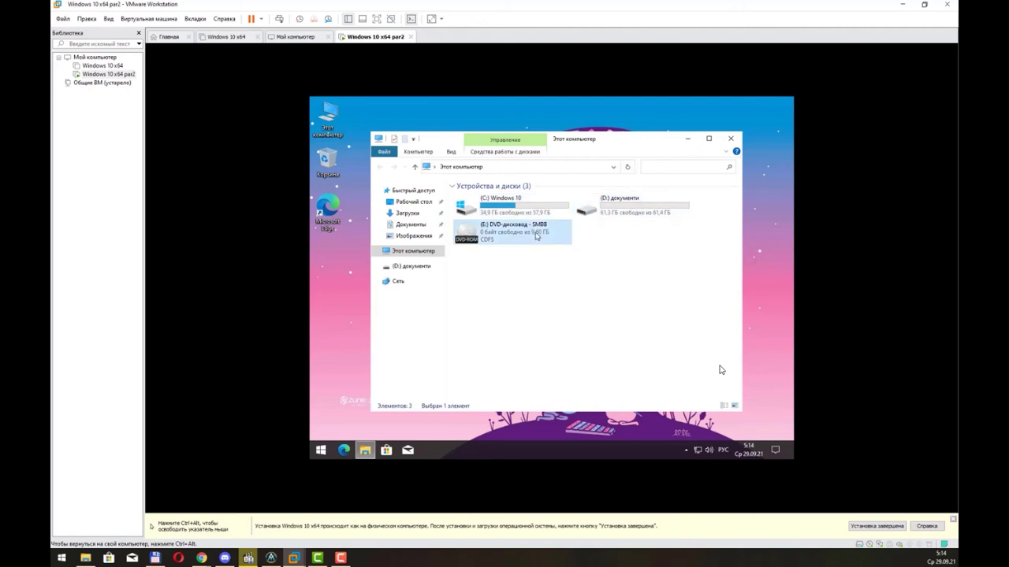
pyautogui.click(619, 210)
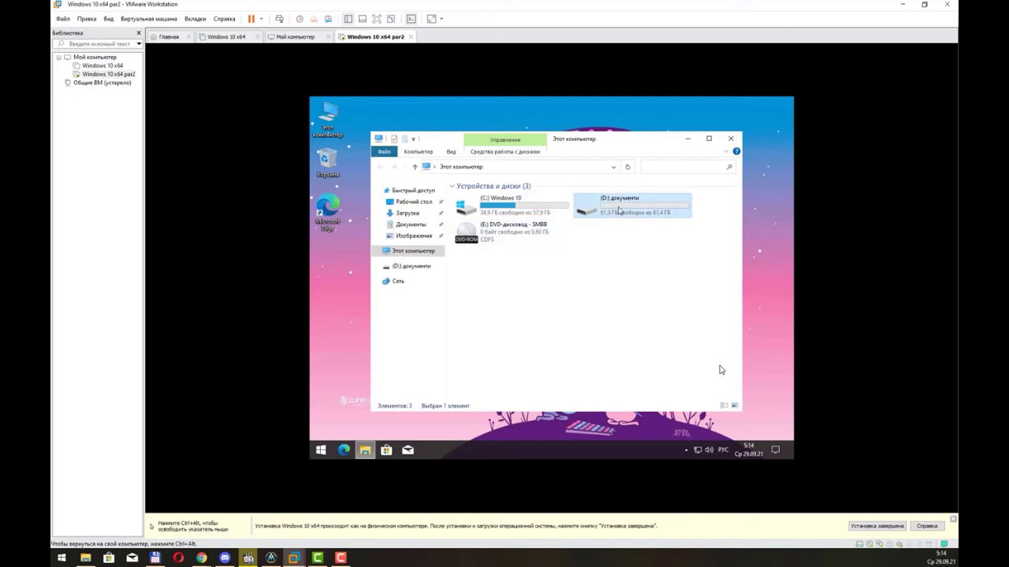
# Close This PC and confirm Microsoft Edge's sync introduction without signing in
pyautogui.click(556, 203)
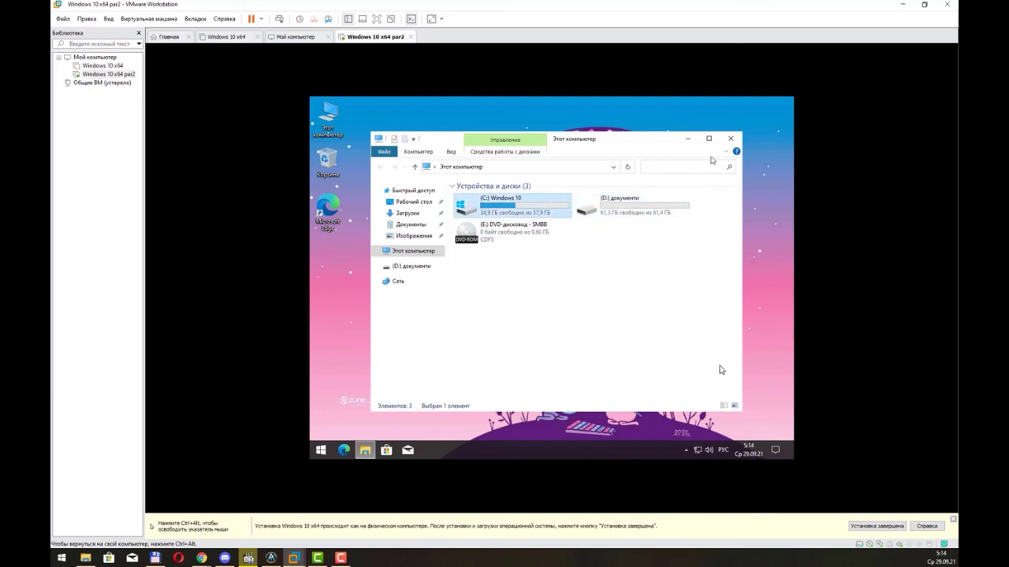
pyautogui.click(728, 139)
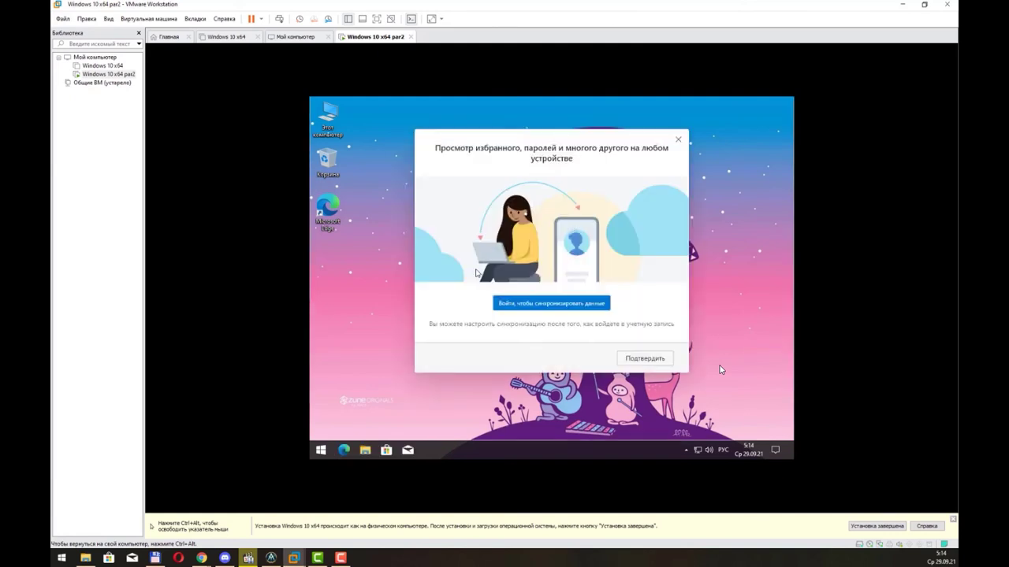
pyautogui.click(642, 358)
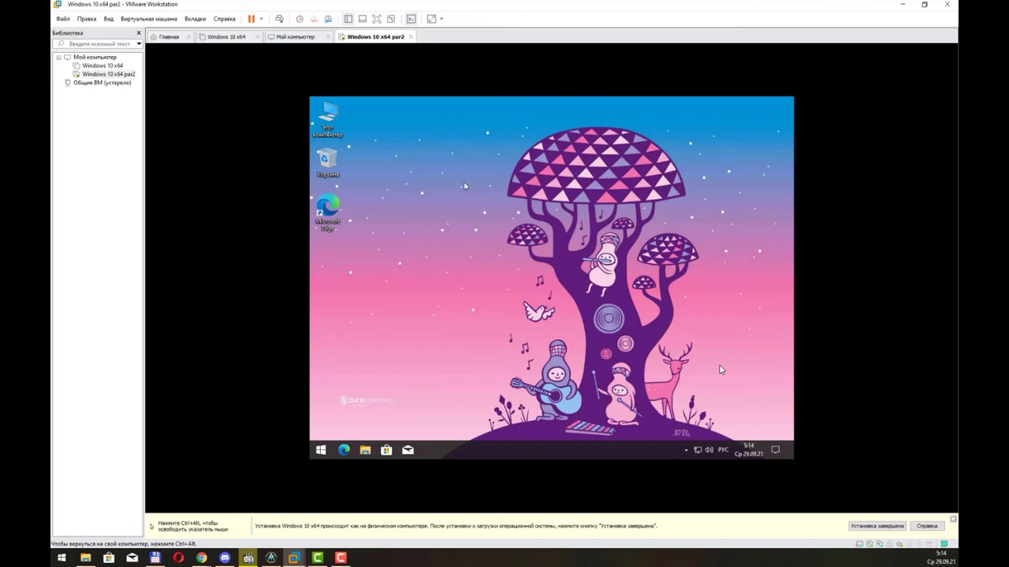
# Launch Microsoft Edge, switch the input language to English and go to google.com
pyautogui.doubleClick(331, 222)
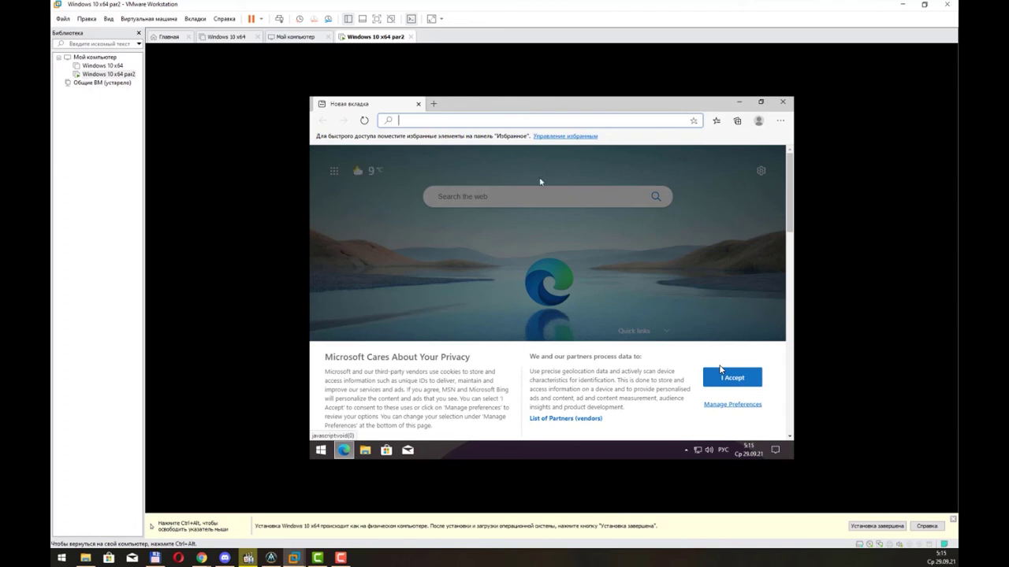
pyautogui.write('п')
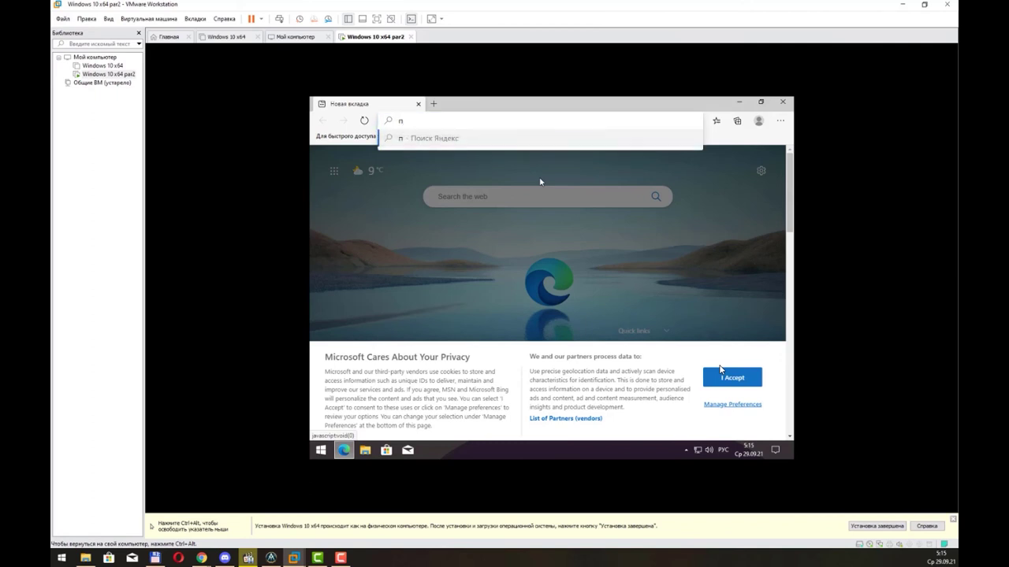
pyautogui.hotkey('alt', 'shift')
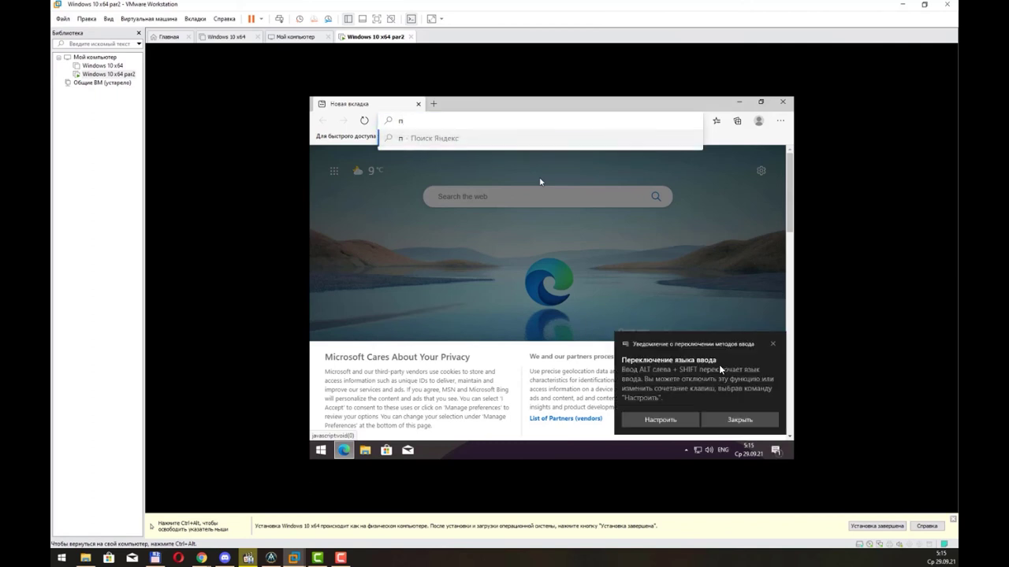
pyautogui.press('BackSpace')
pyautogui.write('googl')
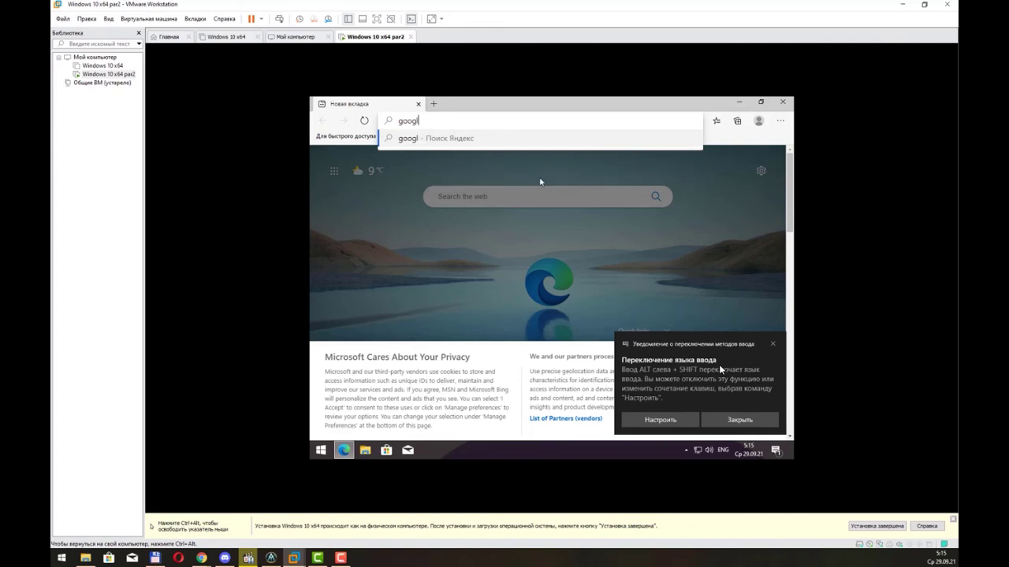
pyautogui.write('e.com')
pyautogui.press('Return')
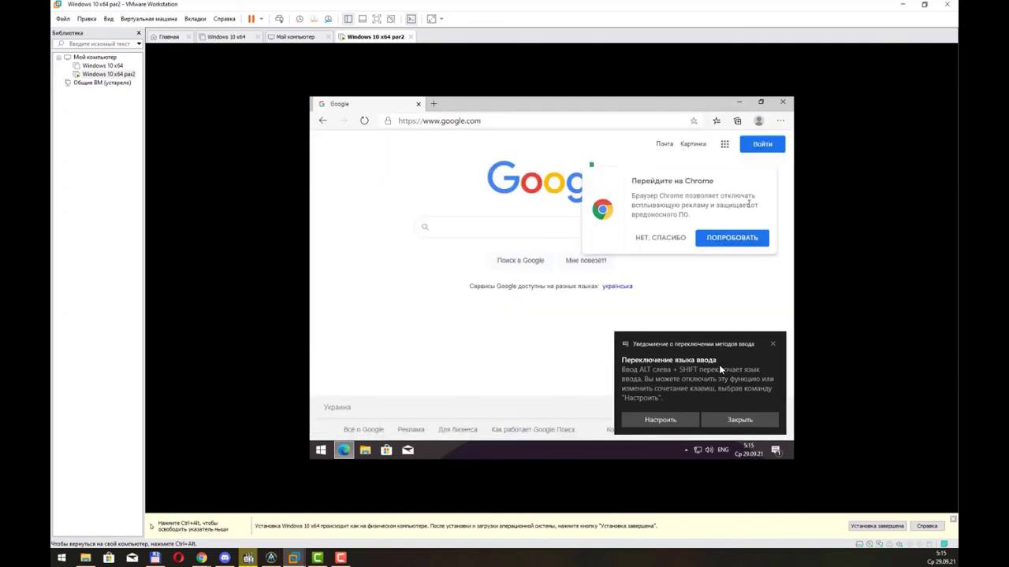
# Accept Google's offer to try Chrome, dismiss the input-language notification and download the Chrome installer
pyautogui.click(742, 237)
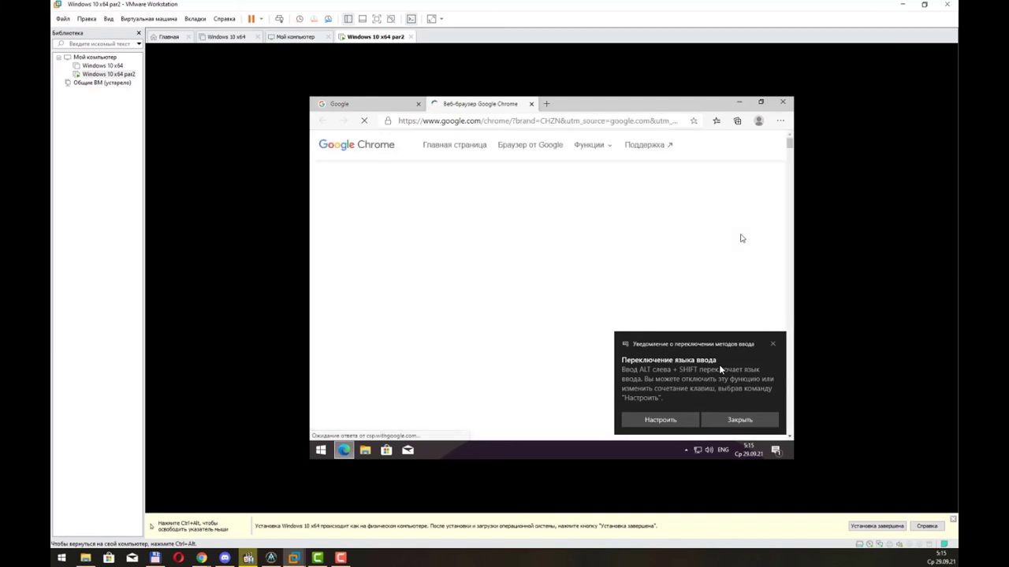
pyautogui.click(725, 419)
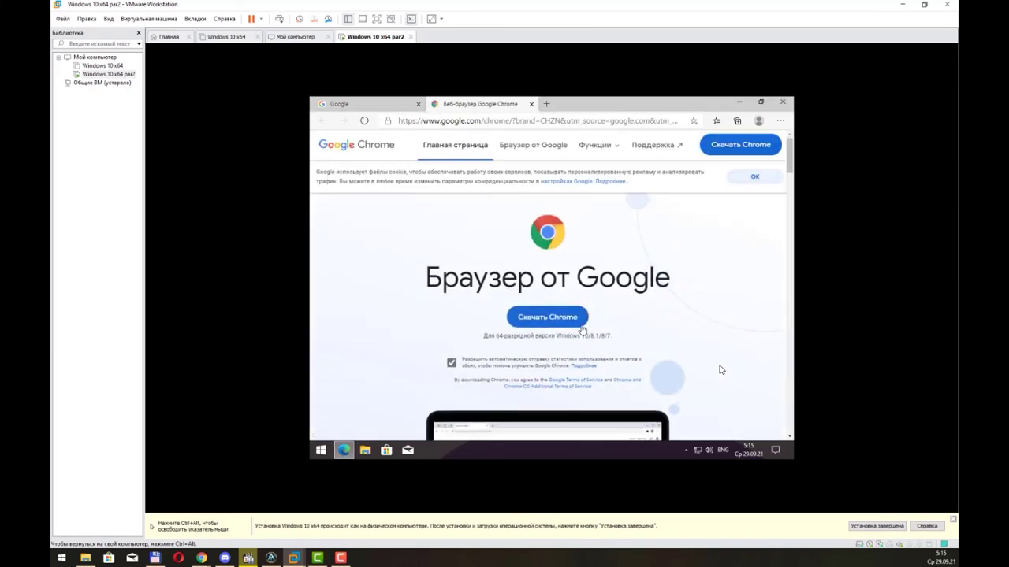
pyautogui.click(579, 319)
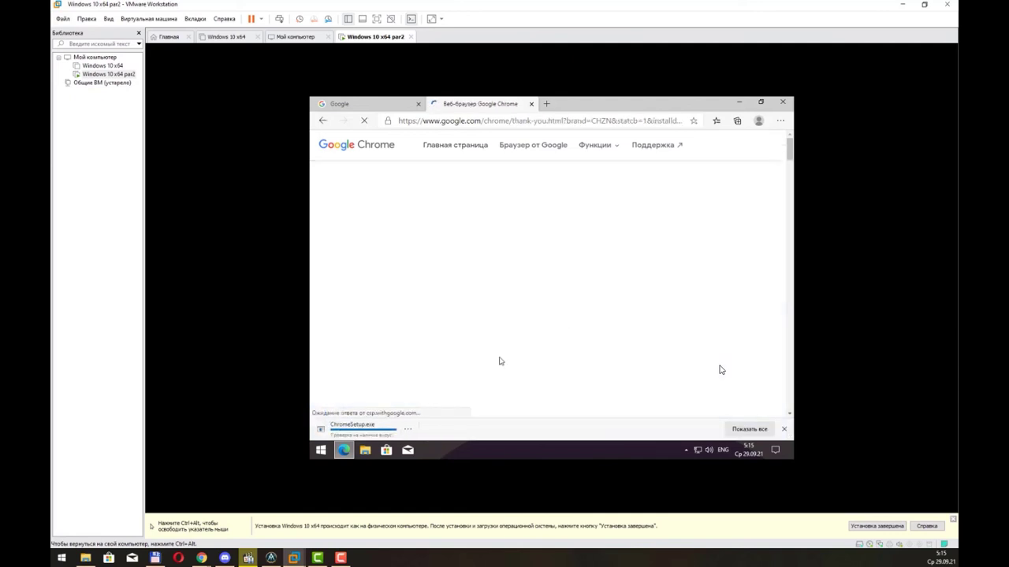
# Run the downloaded ChromeSetup.exe and close the Edge window while Chrome installs
pyautogui.click(376, 431)
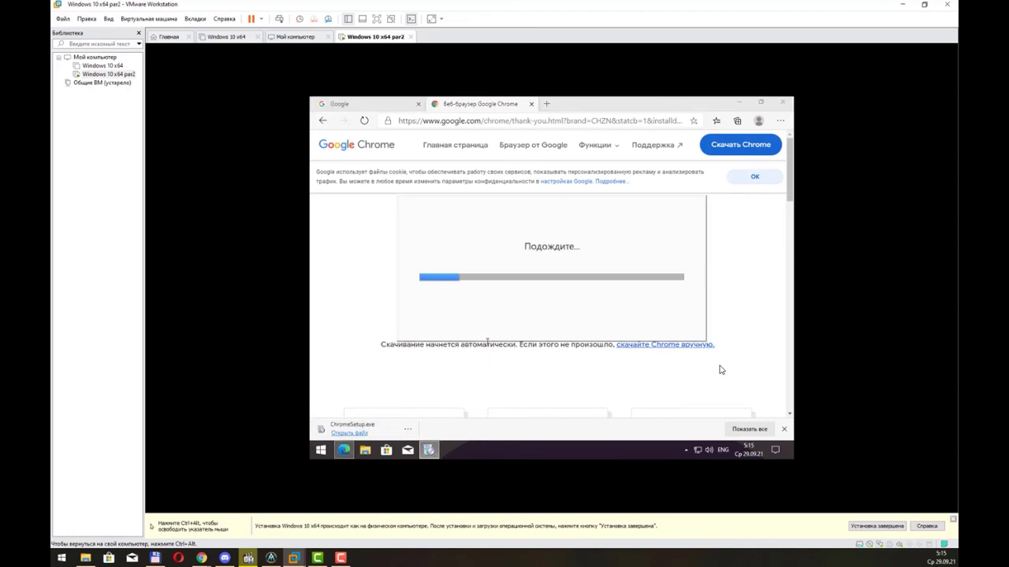
pyautogui.click(782, 104)
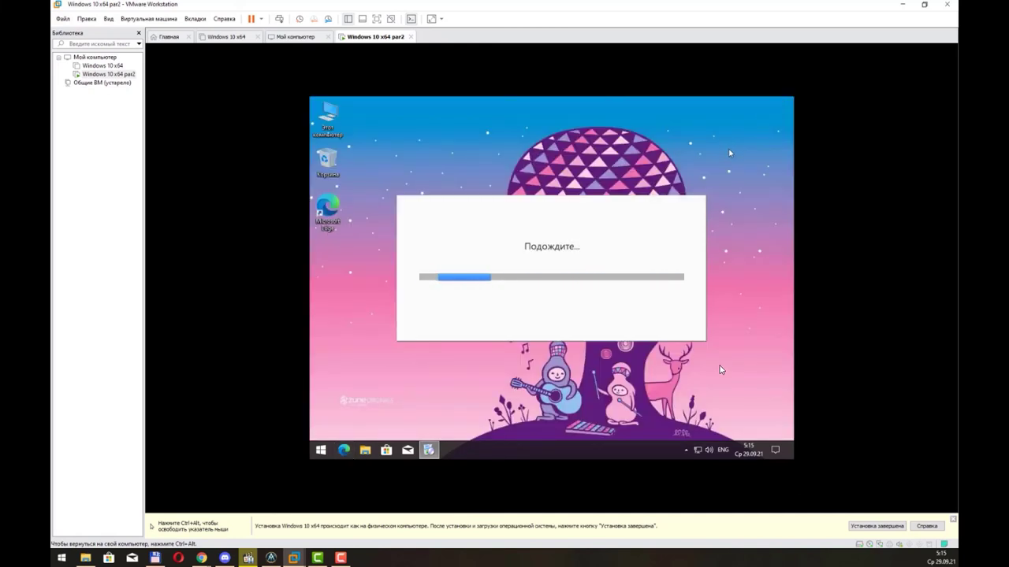
pyautogui.moveTo(788, 552)
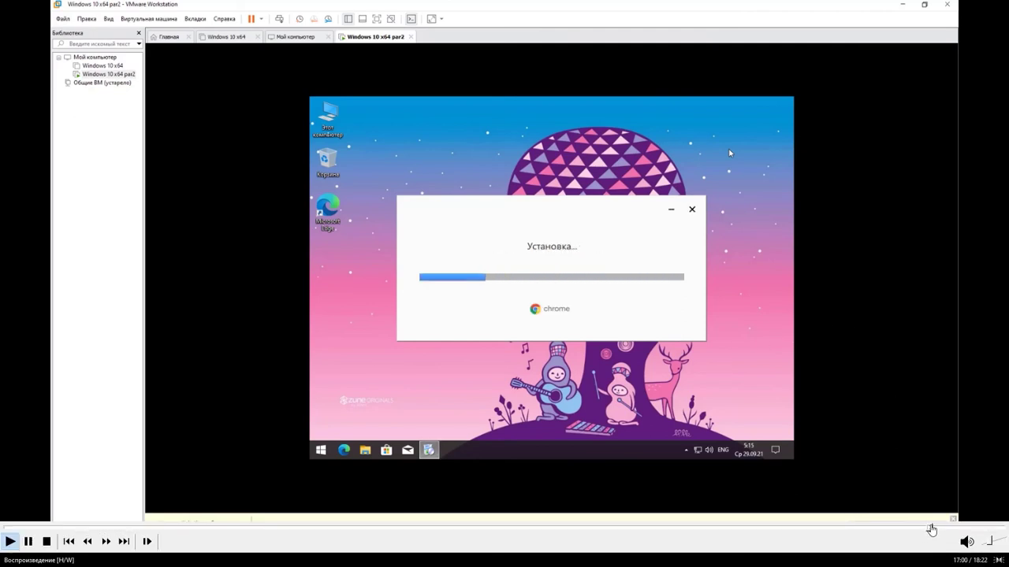
pyautogui.click(936, 527)
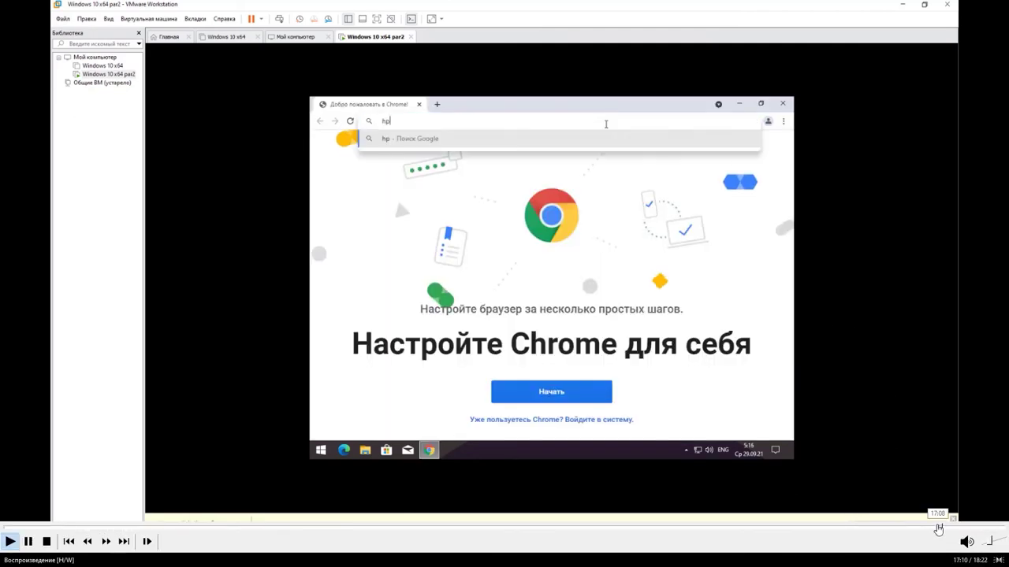